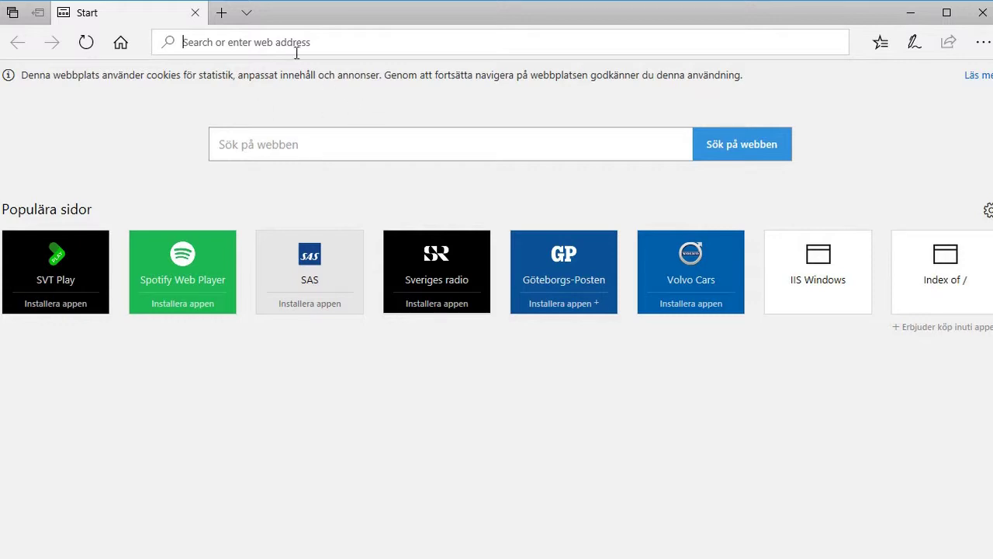
# Load localhost in the browser to check whether a local web server responds
pyautogui.write('localho')
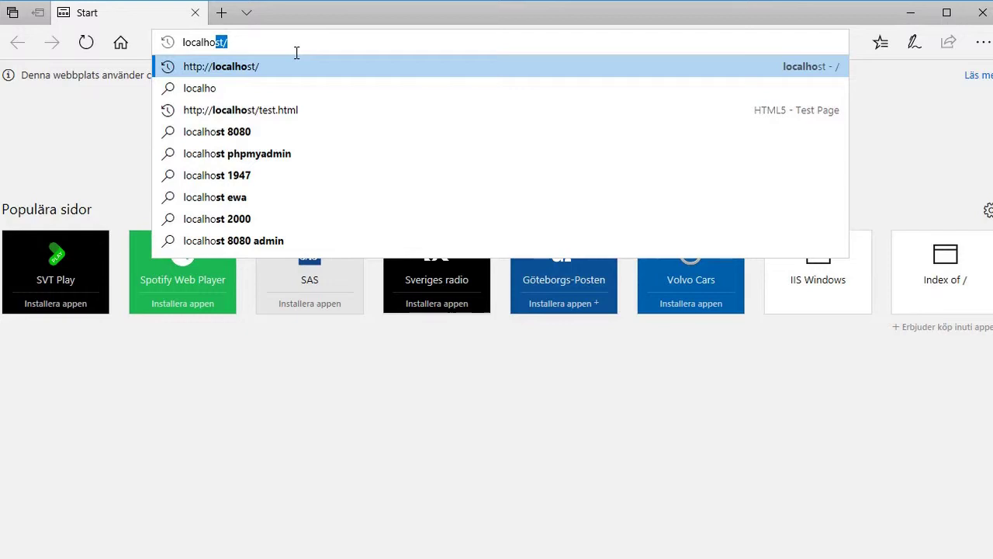
pyautogui.press('Return')
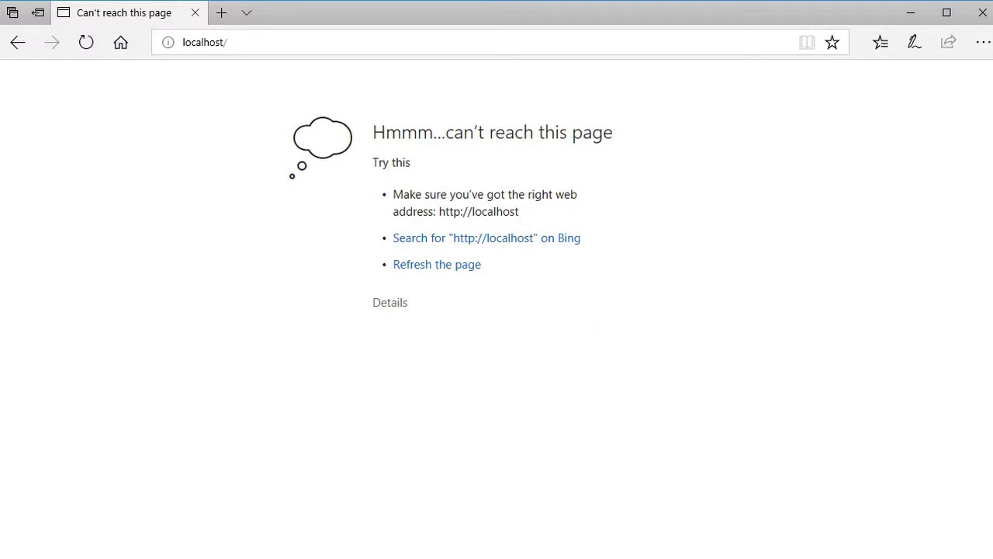
# Open the Windows Features window and enlarge it so more of the feature list shows
pyautogui.press('super')
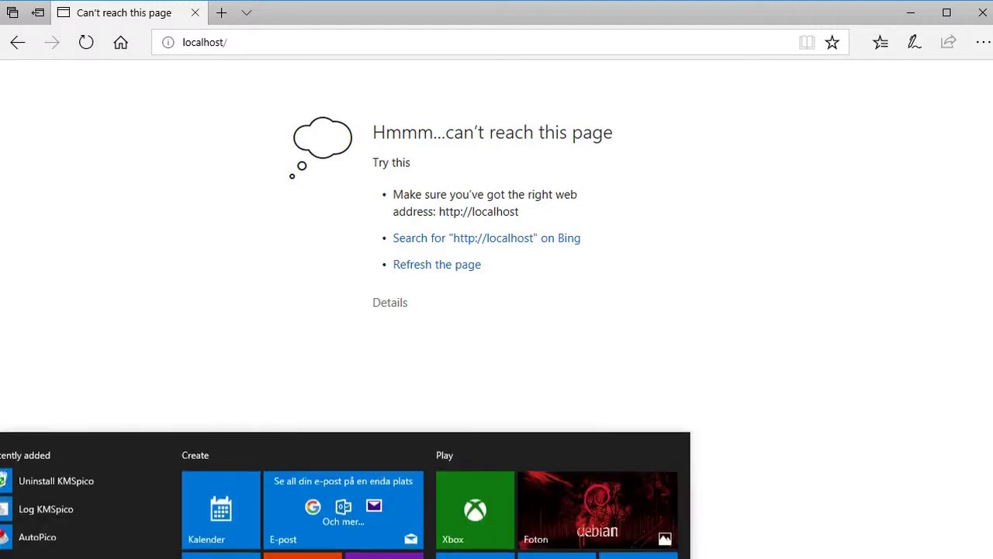
pyautogui.write('feta')
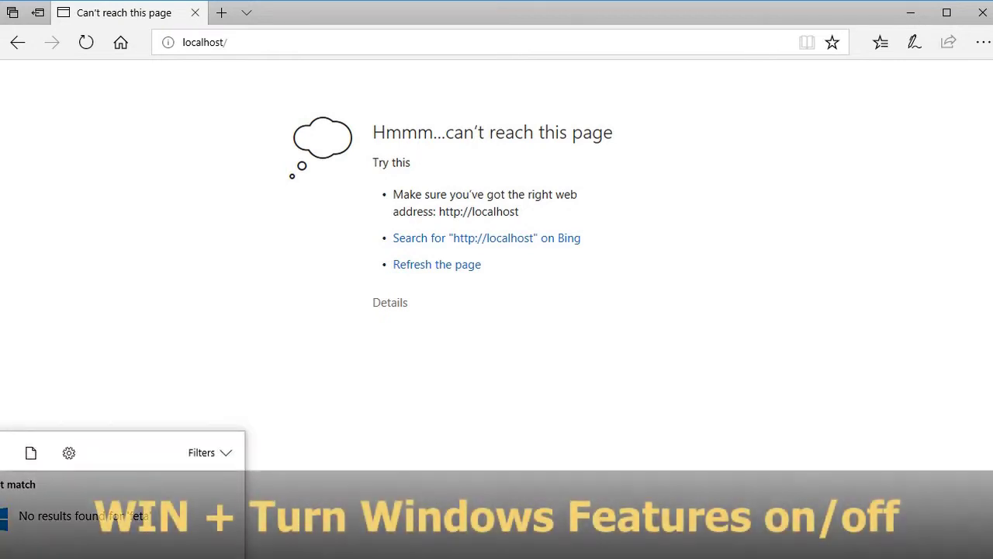
pyautogui.write('ures')
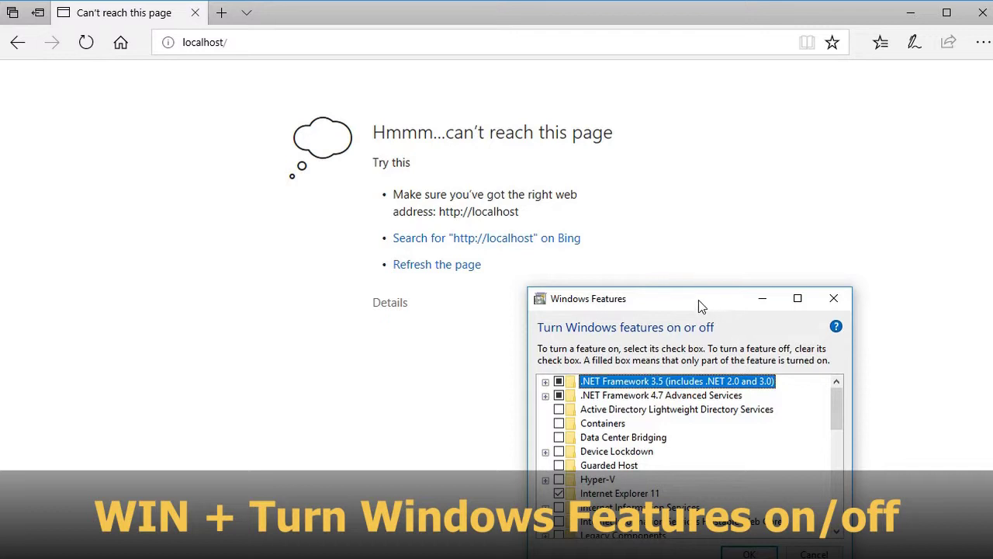
pyautogui.moveTo(698, 300); pyautogui.dragTo(504, 60)
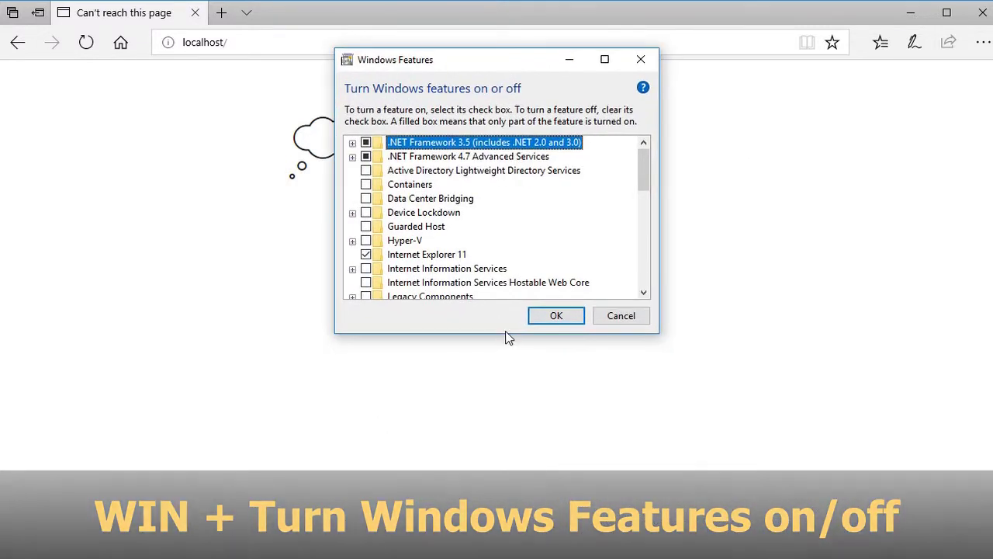
pyautogui.moveTo(507, 334); pyautogui.dragTo(512, 526)
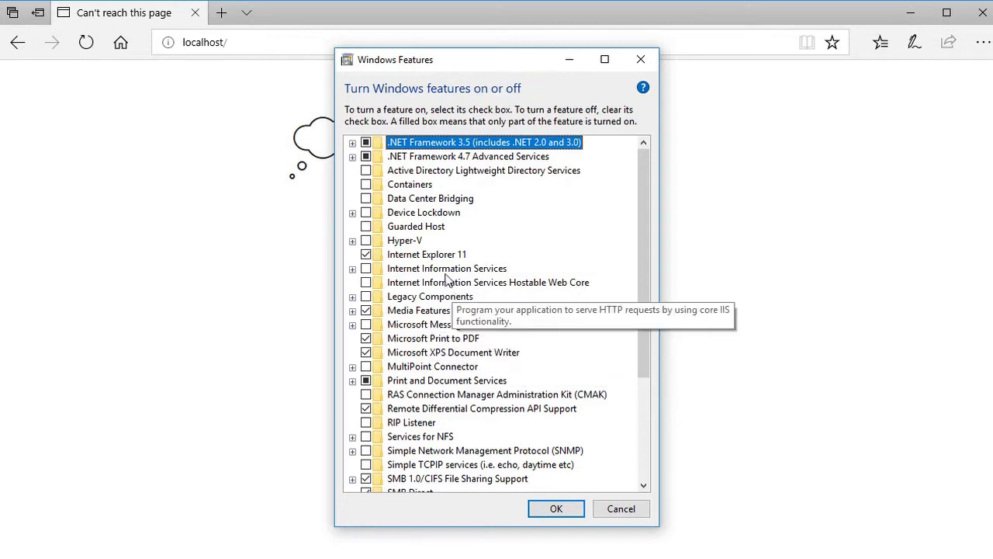
# Under Internet Information Services, enable World Wide Web Services and, within Web Management Tools, the IIS Management Console
pyautogui.click(353, 269)
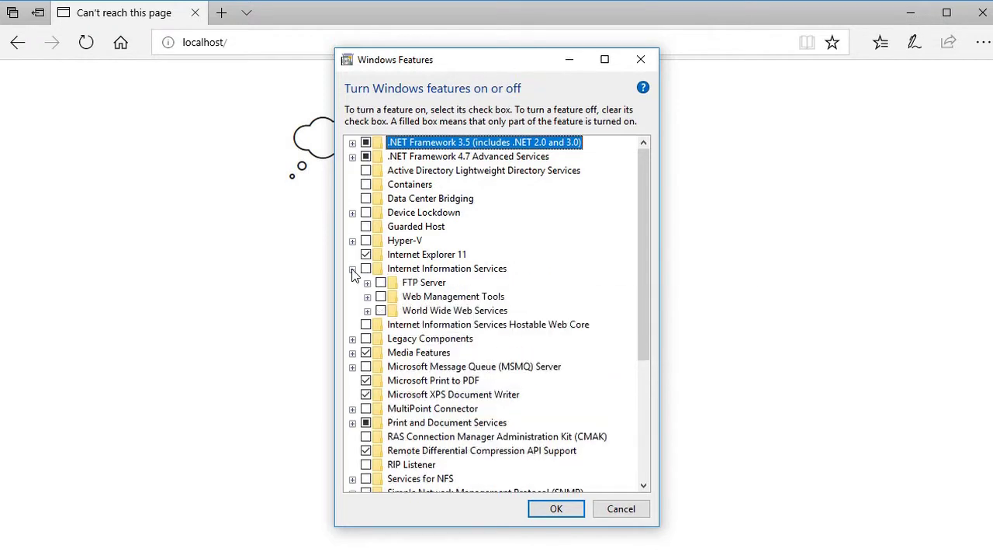
pyautogui.click(380, 311)
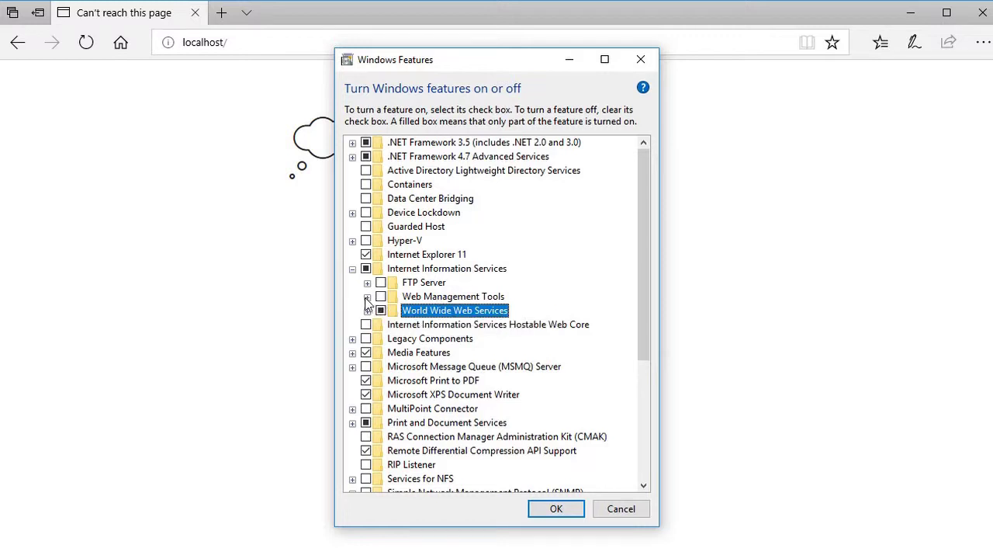
pyautogui.click(367, 297)
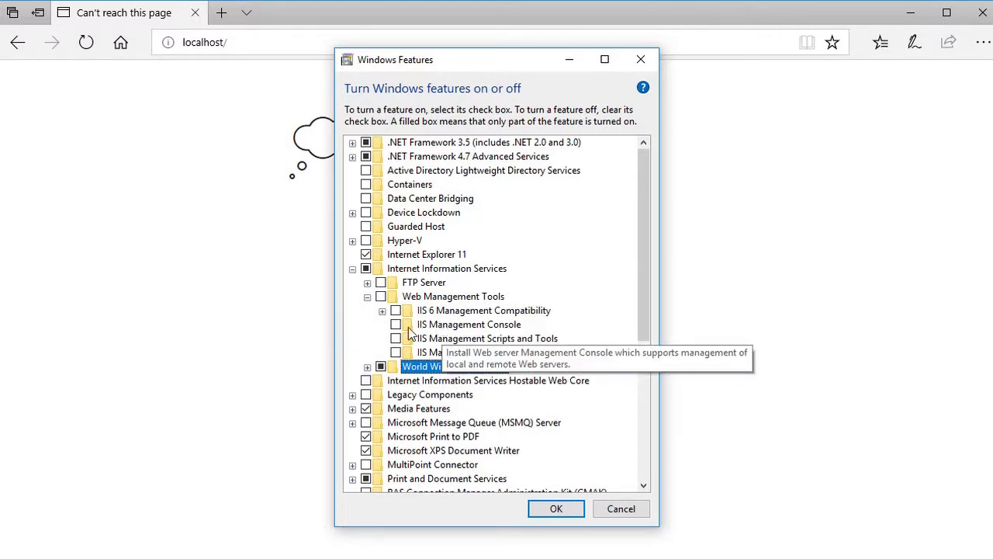
pyautogui.click(396, 324)
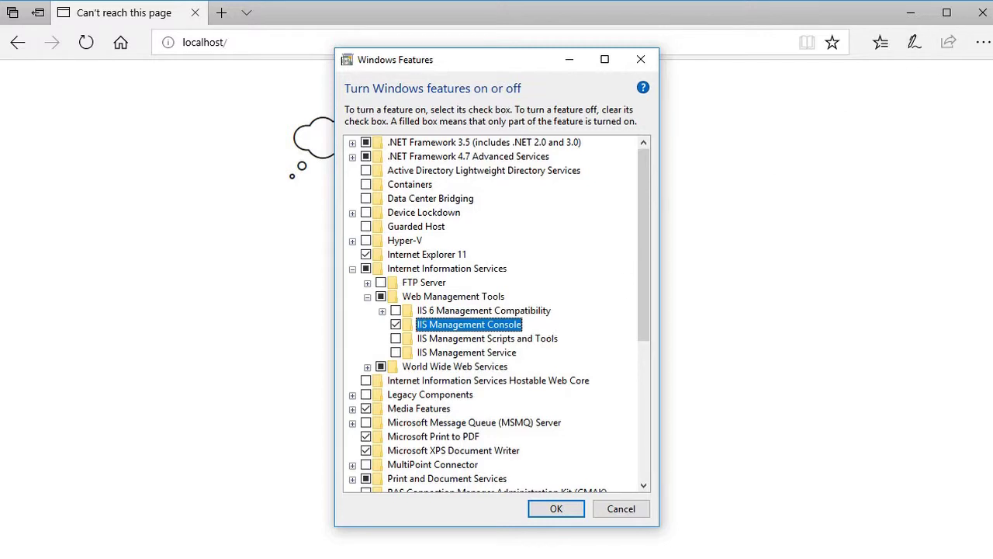
# Apply the Windows feature changes and reload the localhost page in the browser
pyautogui.click(568, 514)
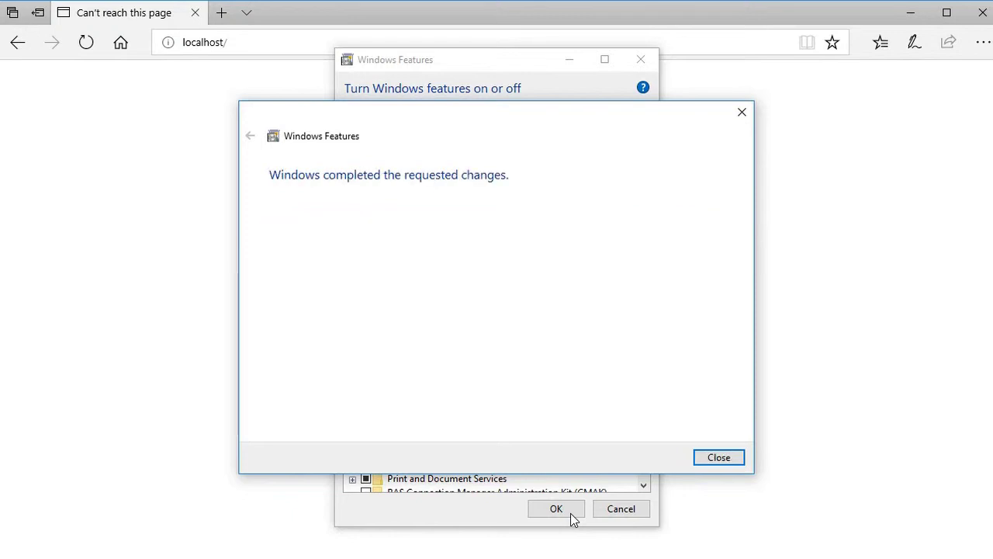
pyautogui.click(725, 460)
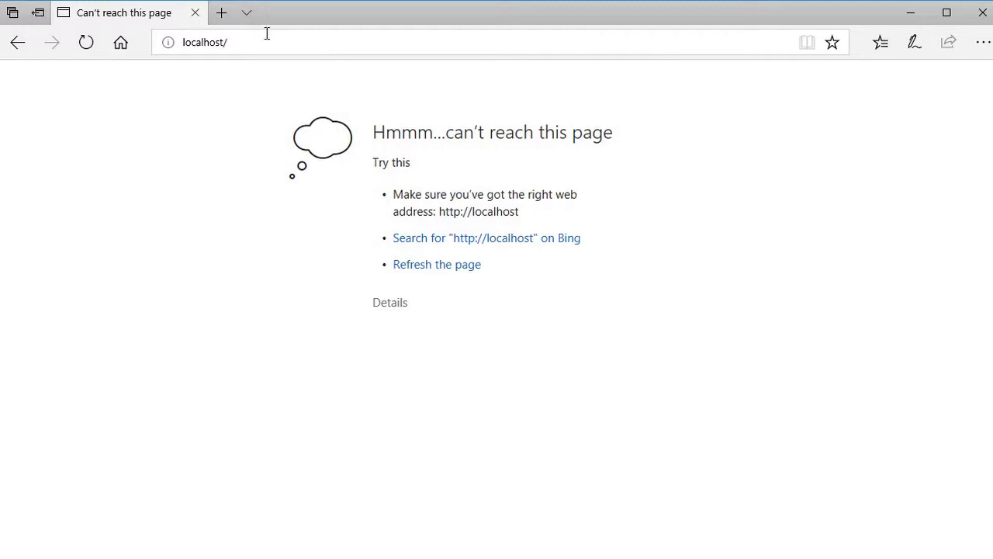
pyautogui.click(85, 41)
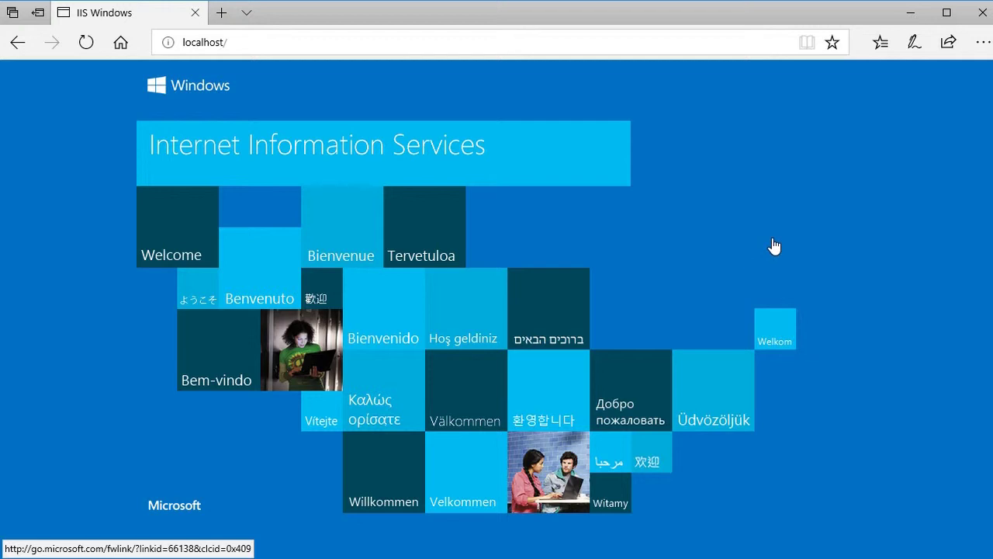
# Launch Internet Information Services (IIS) Manager and fit its window to the screen
pyautogui.press('super')
pyautogui.write('computer man')
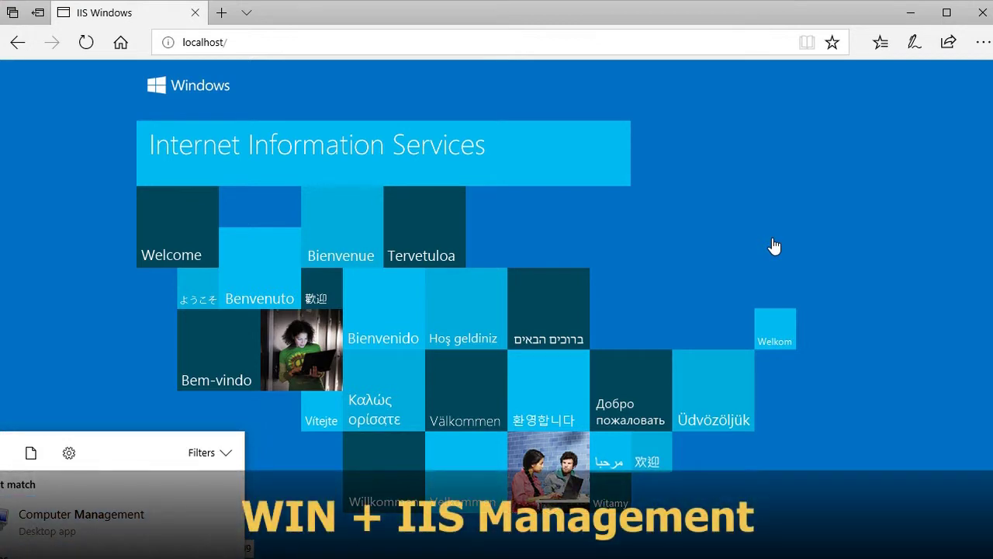
pyautogui.press('Return')
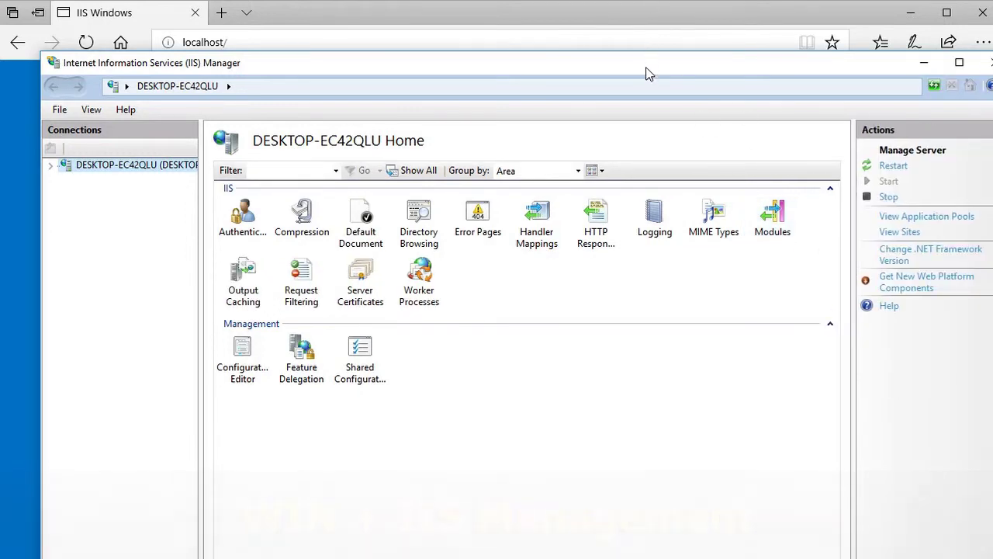
pyautogui.moveTo(647, 70); pyautogui.dragTo(603, 13)
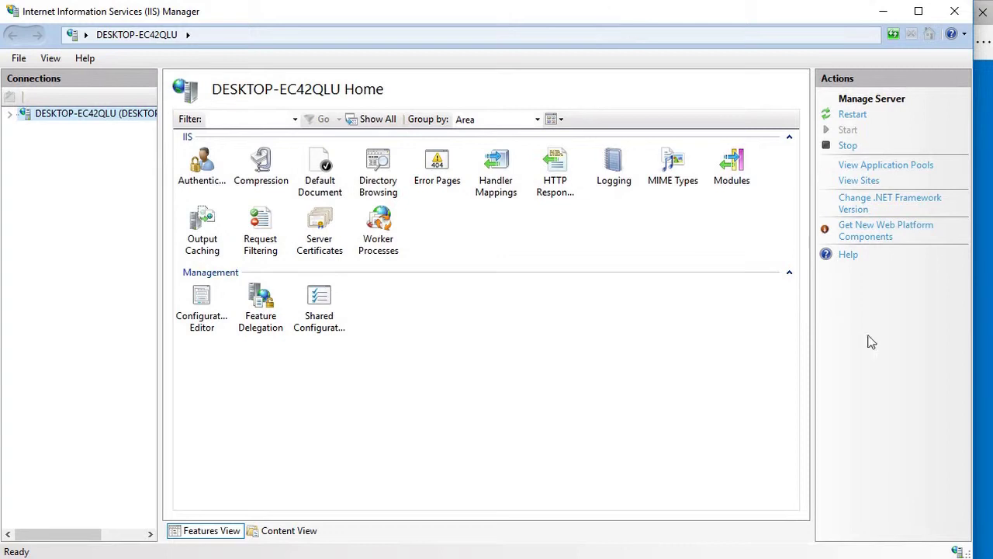
pyautogui.moveTo(965, 552); pyautogui.dragTo(992, 552)
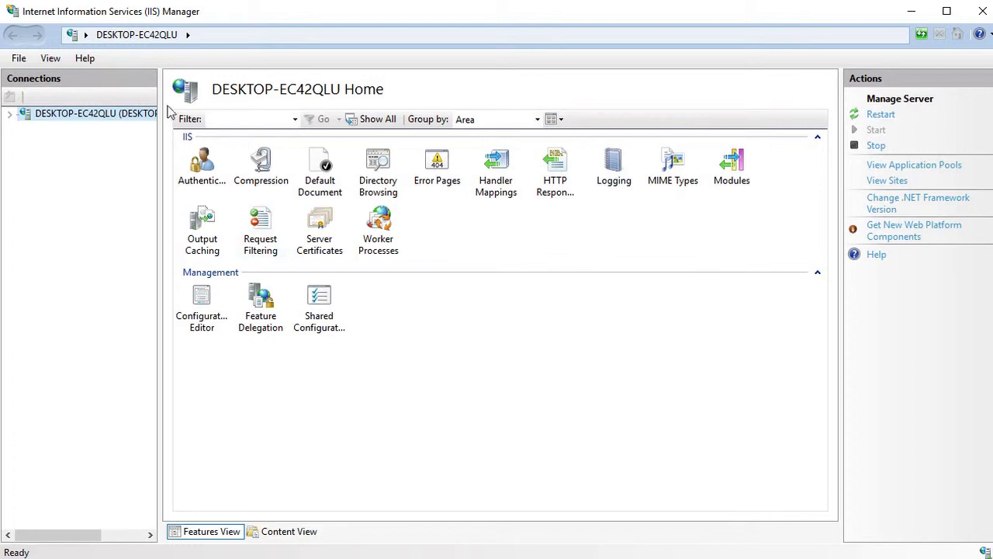
# Show the server's list of sites and select Default Web Site
pyautogui.click(9, 114)
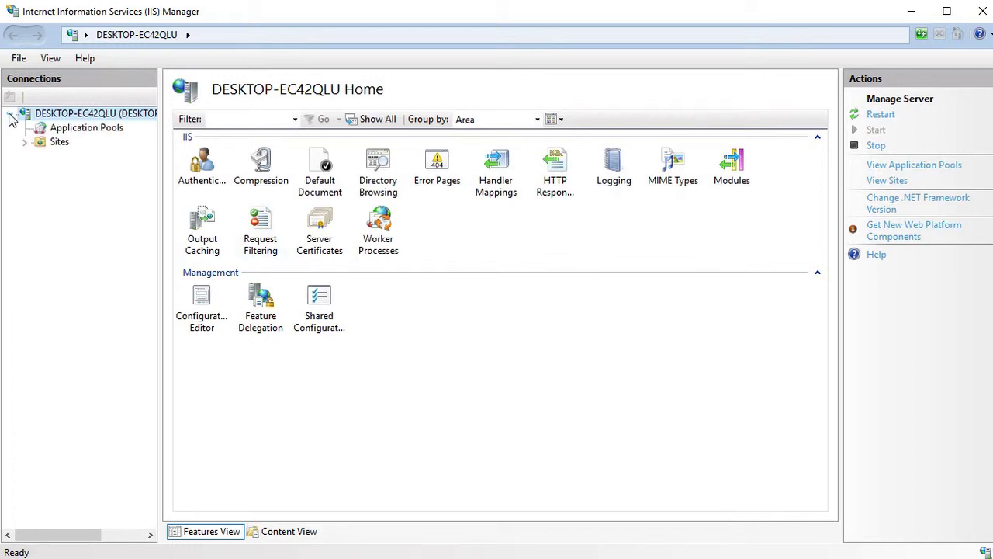
pyautogui.click(61, 148)
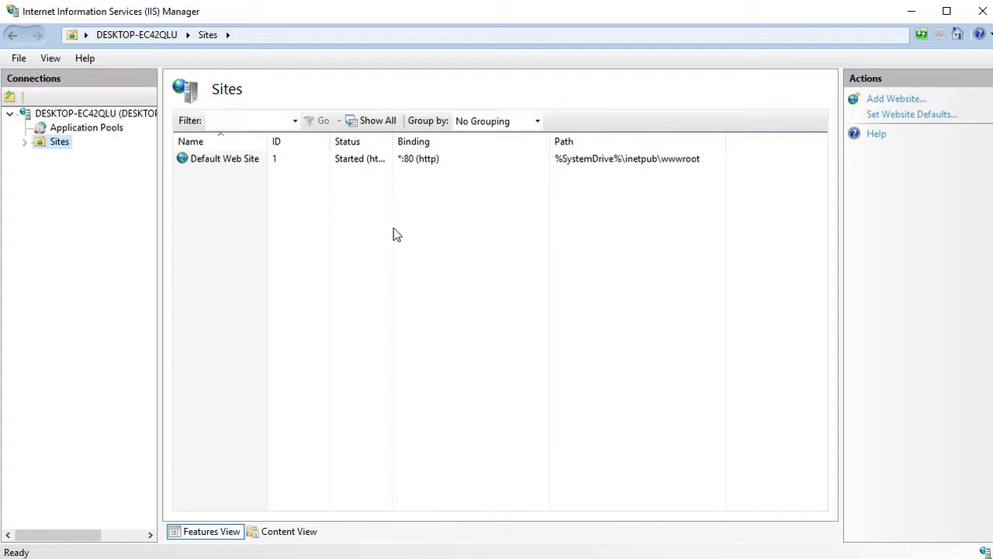
pyautogui.click(248, 163)
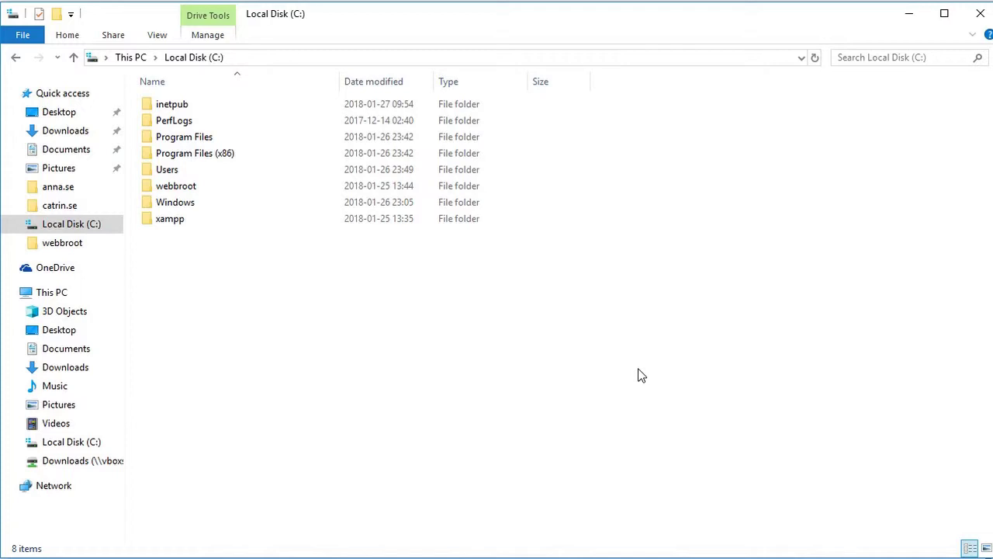
# Switch to File Explorer and view the contents of C:\inetpub\wwwroot
pyautogui.click(191, 106)
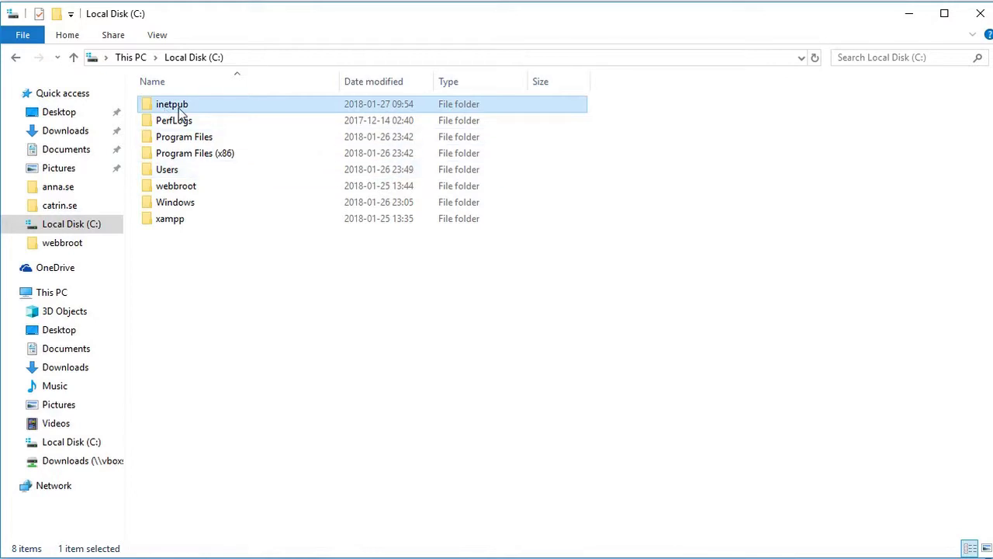
pyautogui.doubleClick(178, 108)
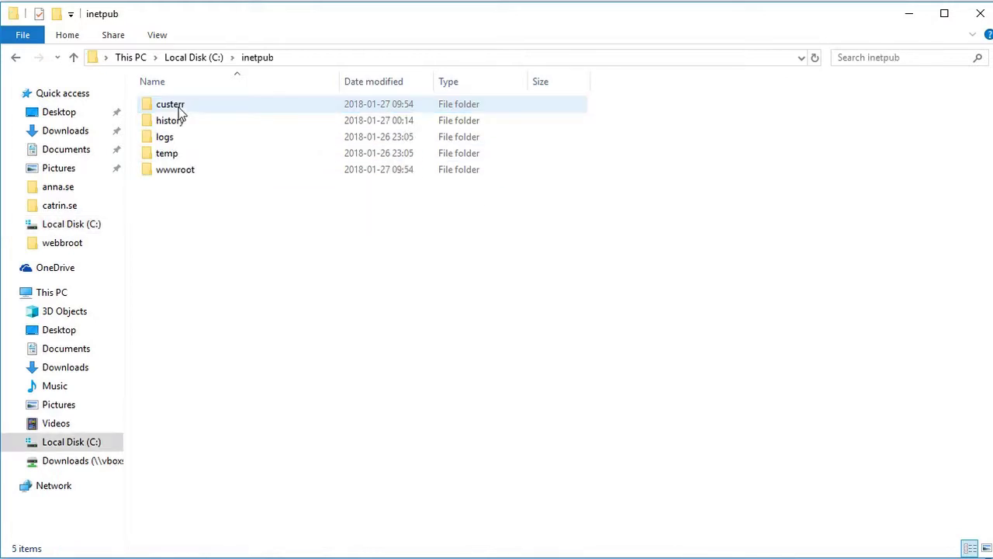
pyautogui.doubleClick(183, 177)
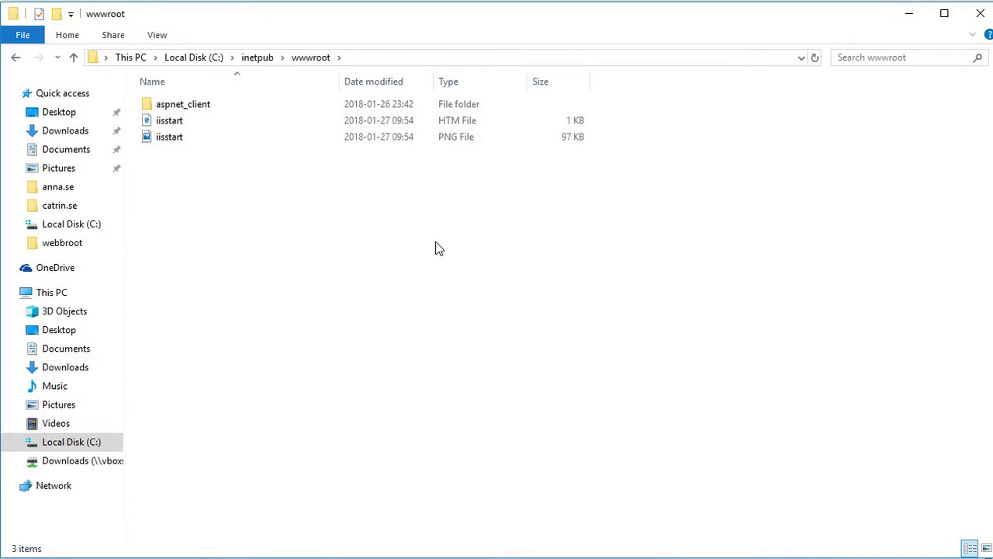
# Create a new folder named webbiis directly on Local Disk (C:)
pyautogui.click(204, 59)
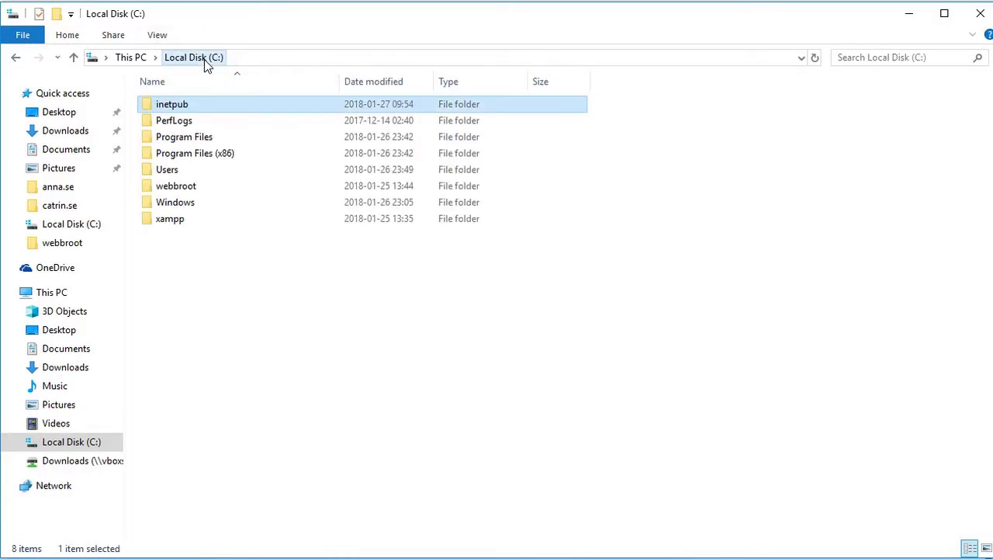
pyautogui.click(239, 272)
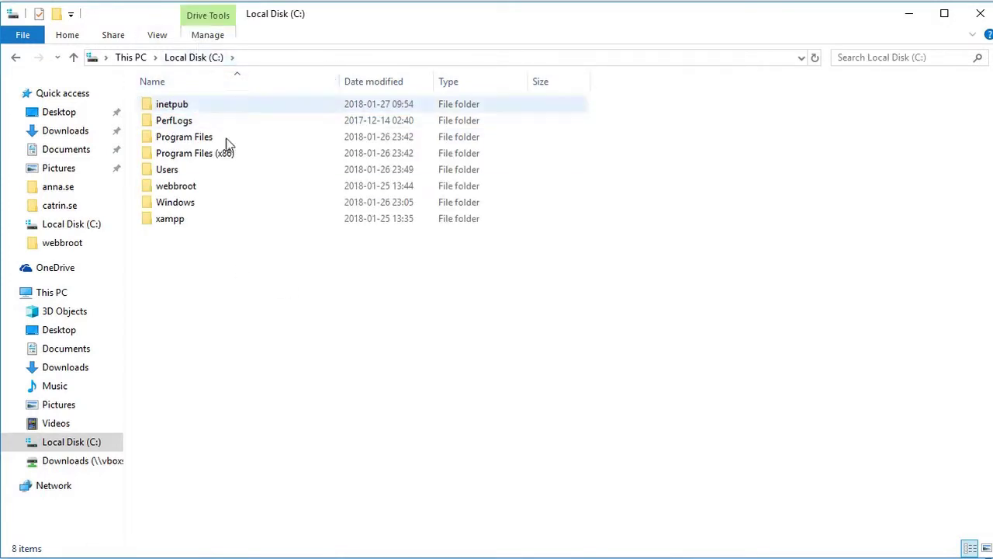
pyautogui.rightClick(227, 269)
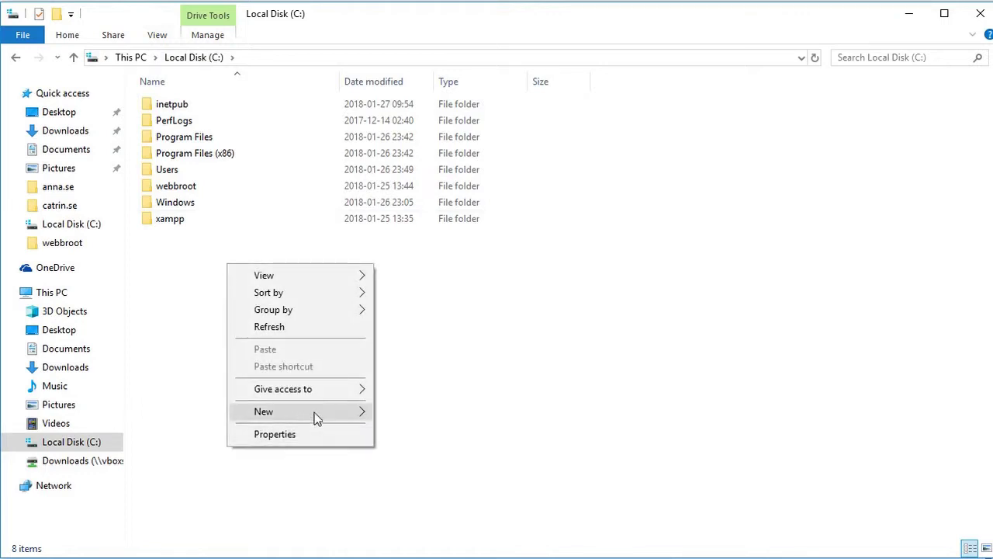
pyautogui.moveTo(313, 412)
pyautogui.click(447, 416)
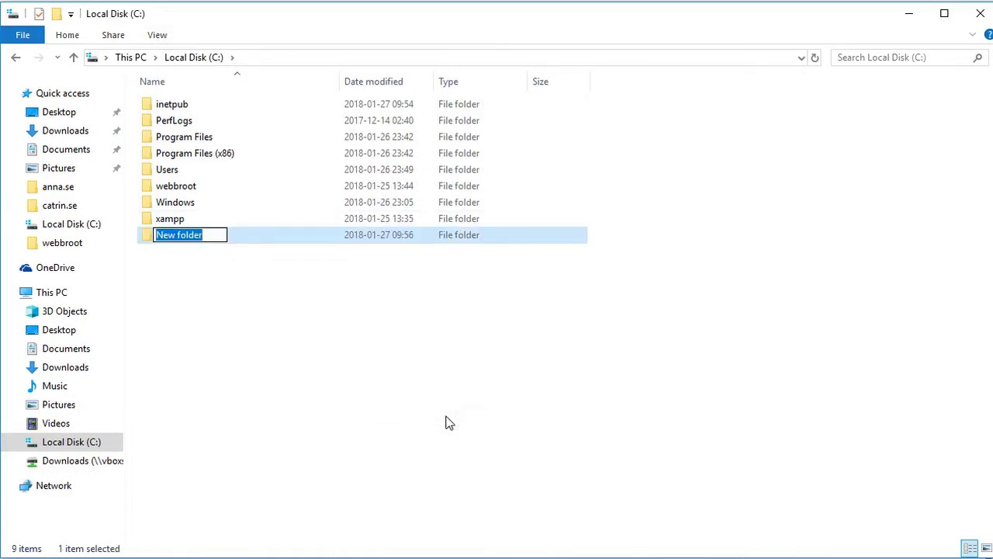
pyautogui.write('webbiis')
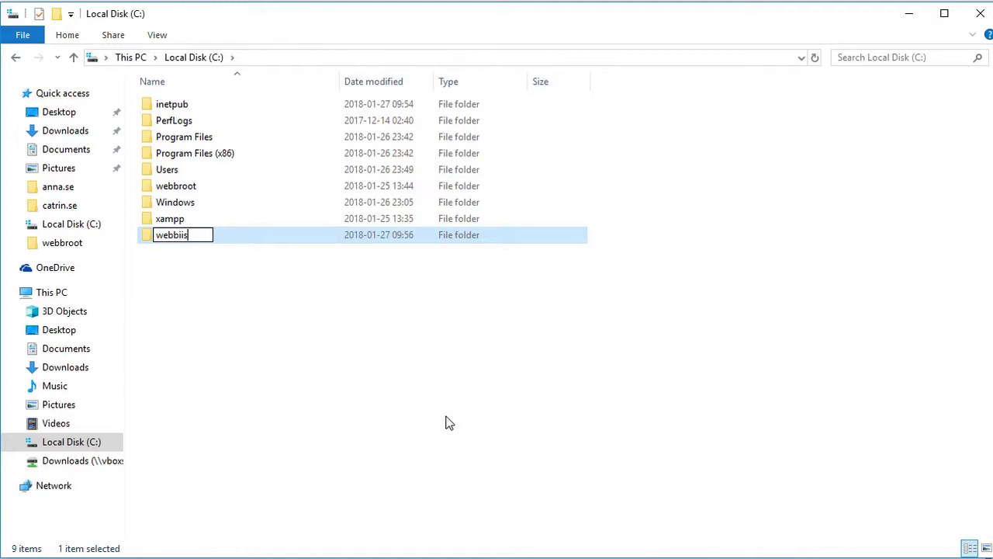
pyautogui.press('Return')
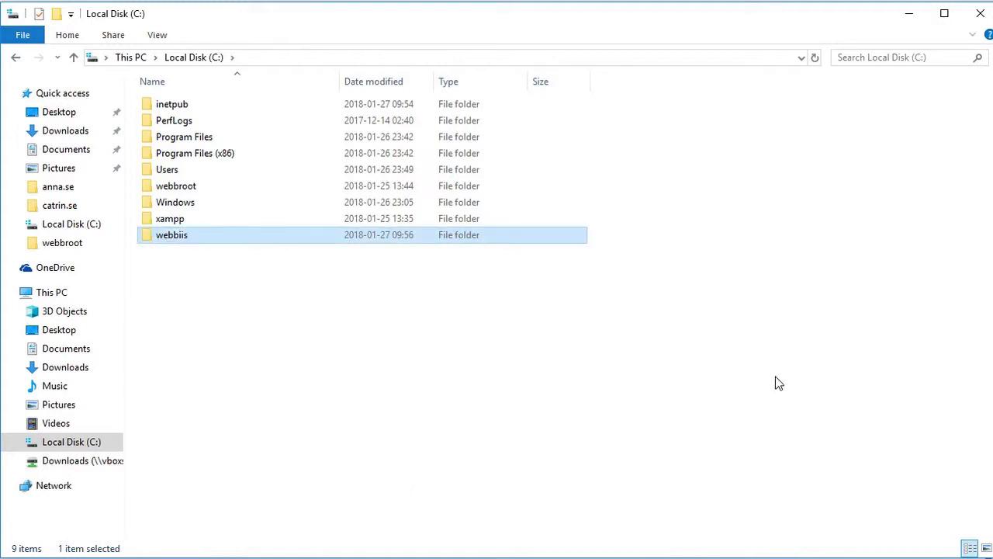
# Open the webbiis folder and add the style CSS file and the test HTML file to it
pyautogui.doubleClick(192, 237)
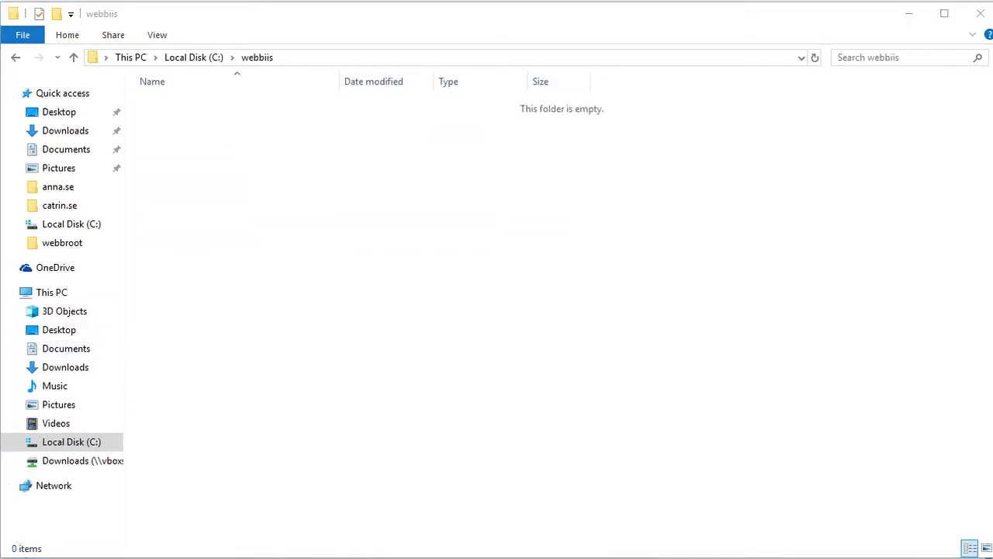
pyautogui.moveTo(4, 233); pyautogui.dragTo(346, 114)
pyautogui.click(375, 265)
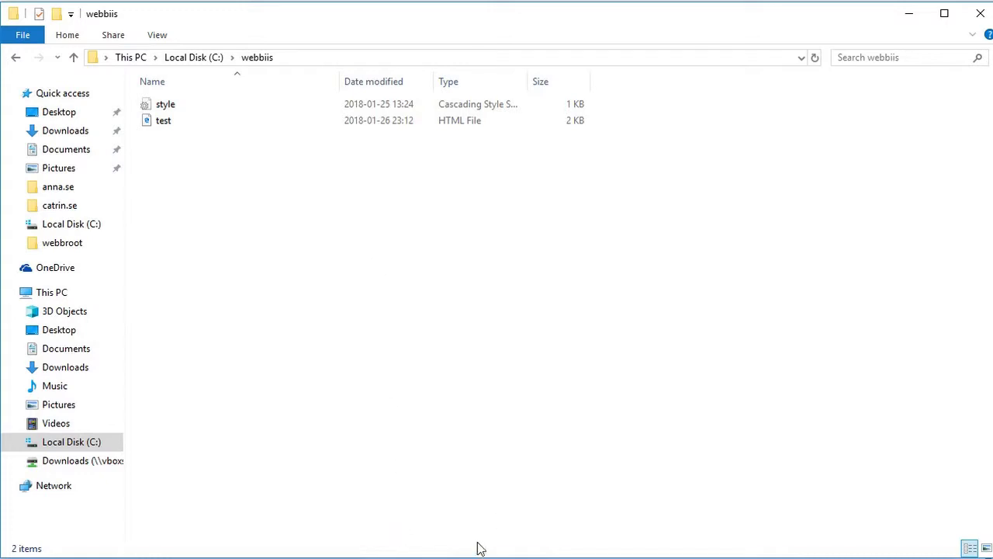
# Reload localhost in the browser, and stop the Default Web Site in IIS Manager
pyautogui.hotkey('alt', 'Tab')
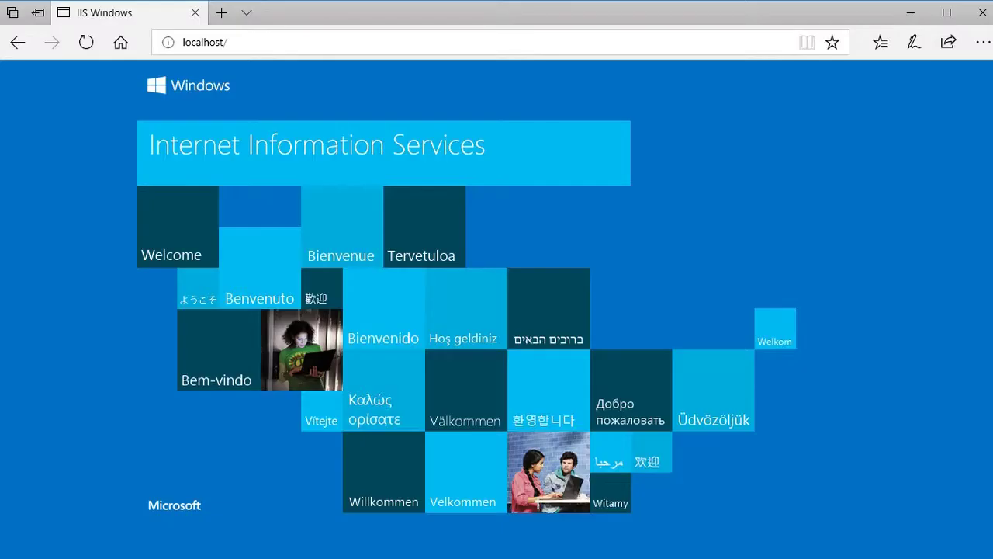
pyautogui.click(86, 42)
pyautogui.hotkey('alt', 'Tab')
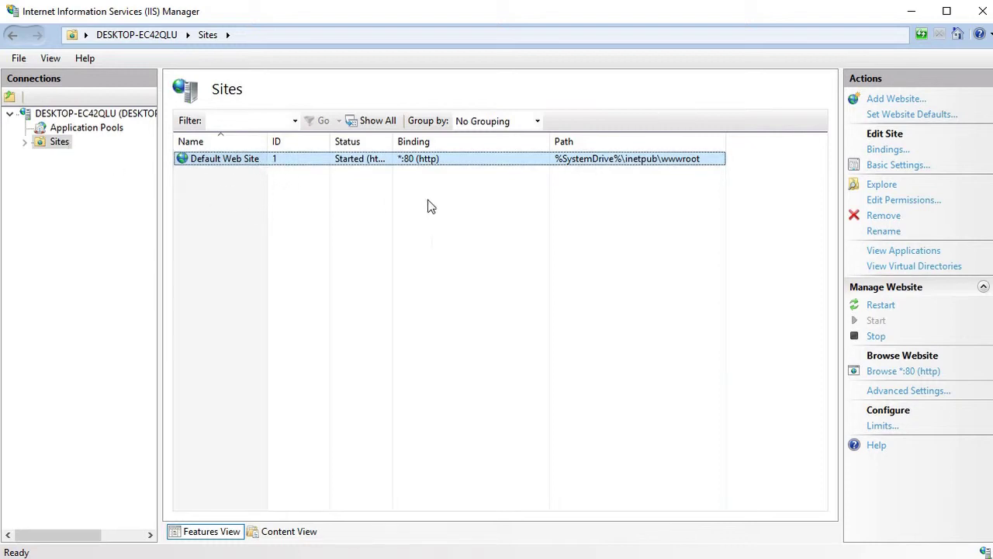
pyautogui.click(874, 339)
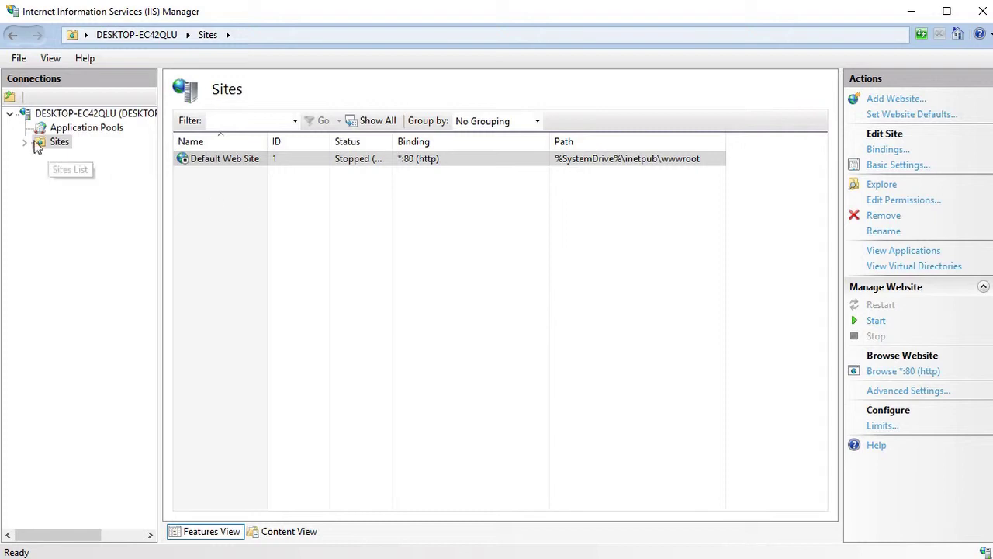
# Change the Default Web Site's physical path to the folder C:\webbiis in its basic settings
pyautogui.rightClick(55, 147)
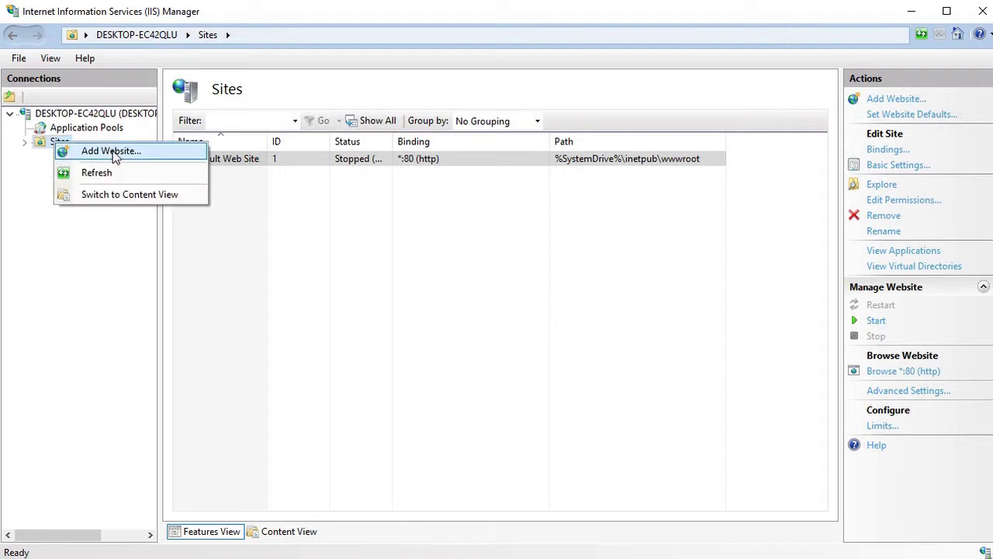
pyautogui.click(525, 255)
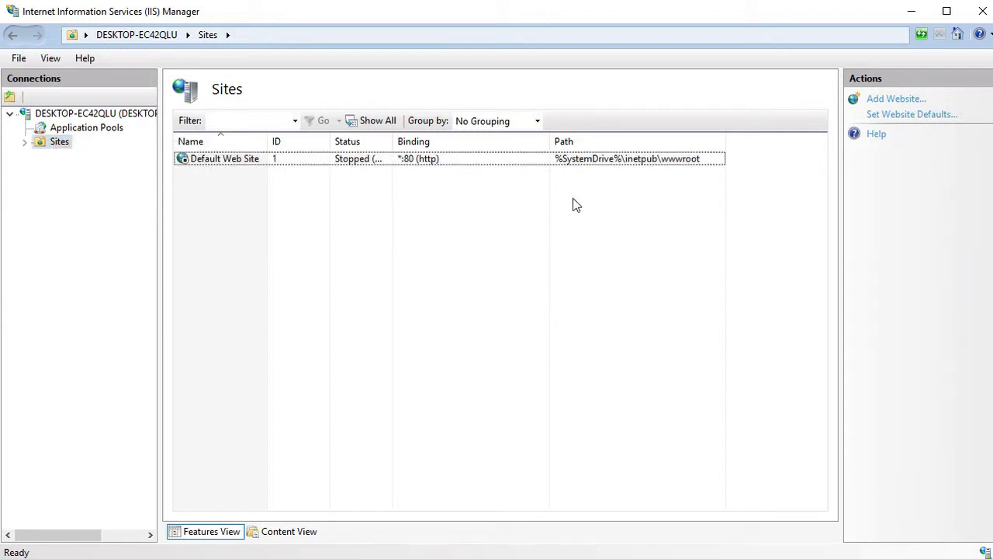
pyautogui.click(604, 165)
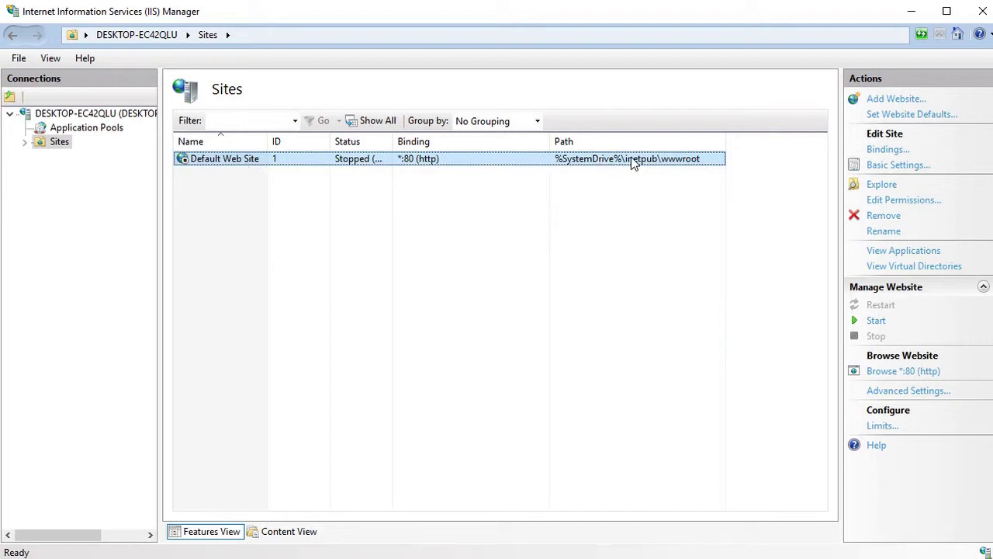
pyautogui.click(899, 166)
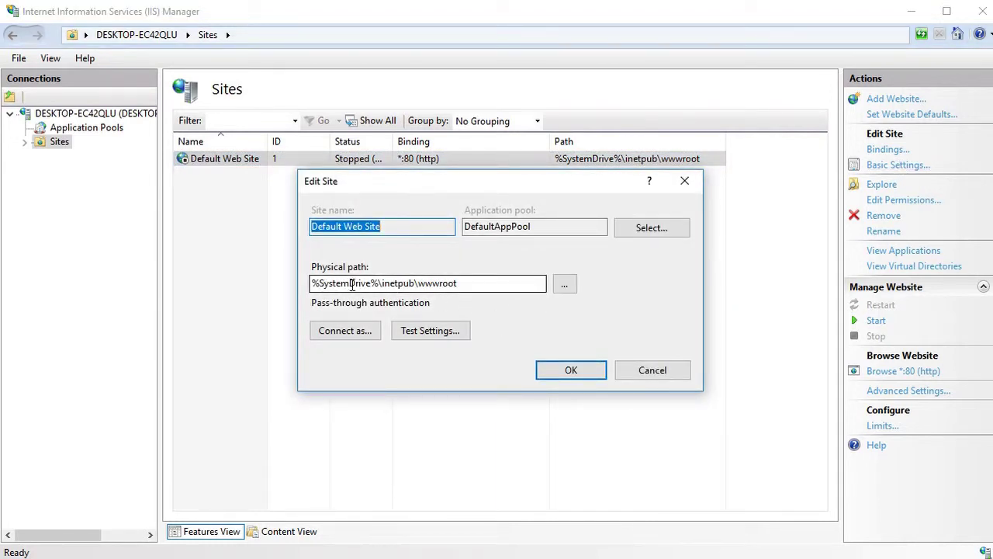
pyautogui.click(564, 284)
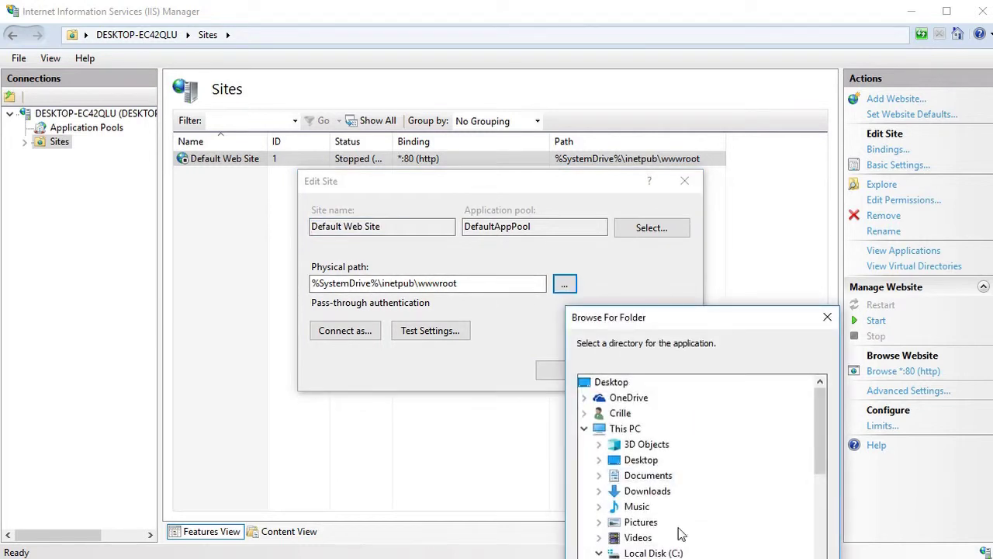
pyautogui.click(614, 475)
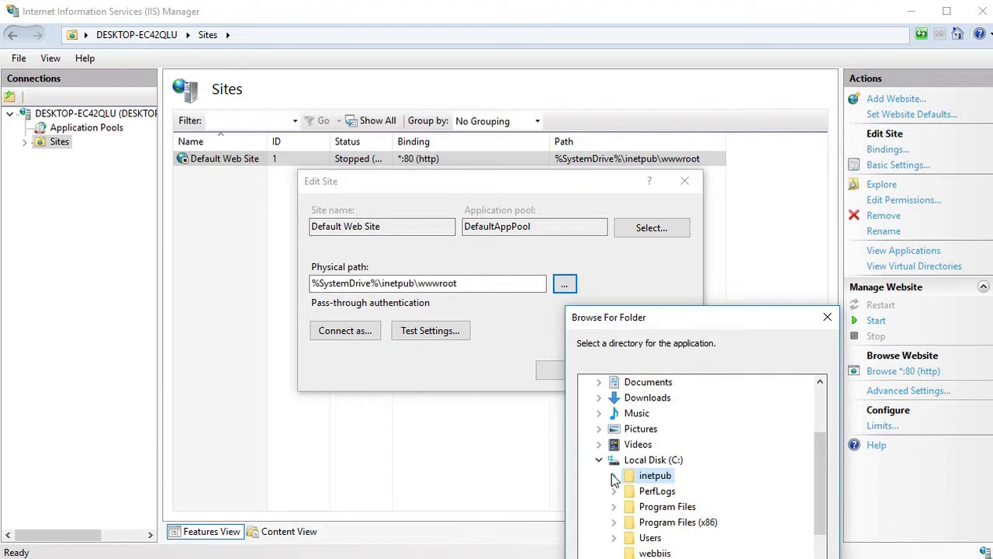
pyautogui.click(655, 552)
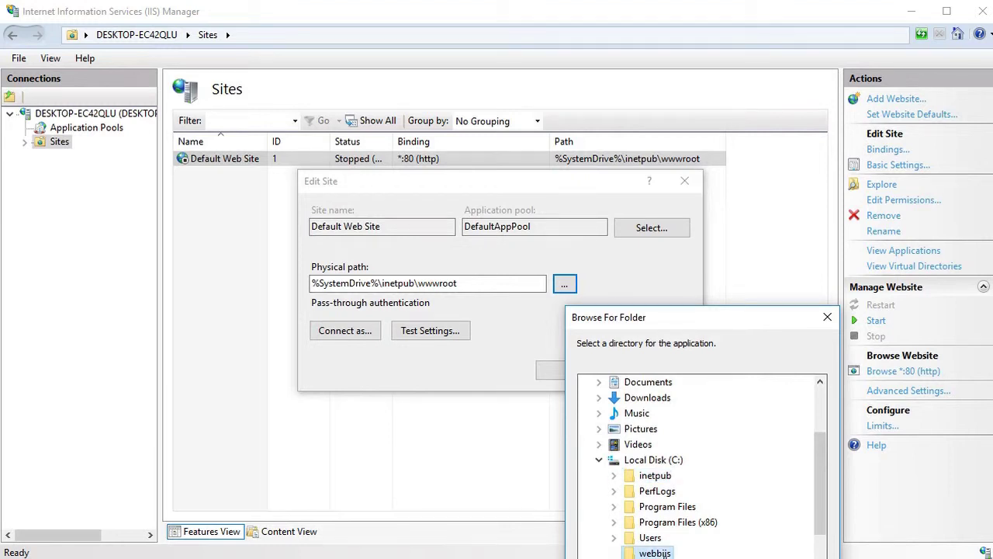
pyautogui.press('Return')
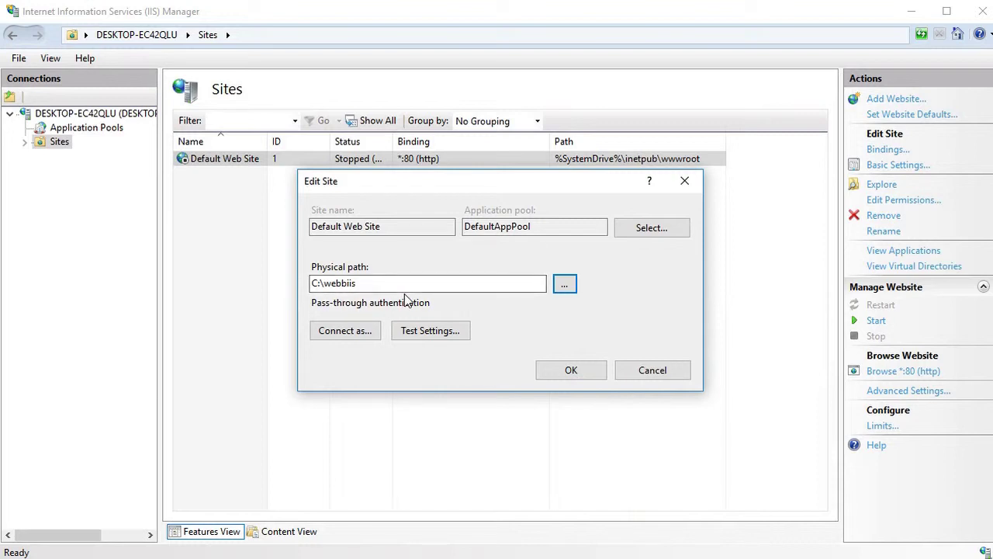
pyautogui.click(567, 371)
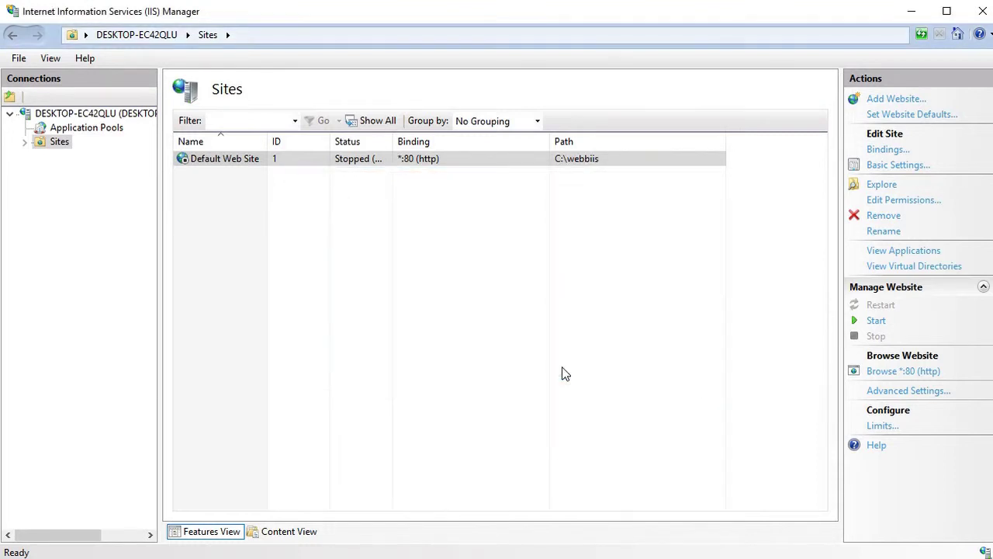
# Start the Default Web Site and reload localhost in the browser to read the response page
pyautogui.click(875, 321)
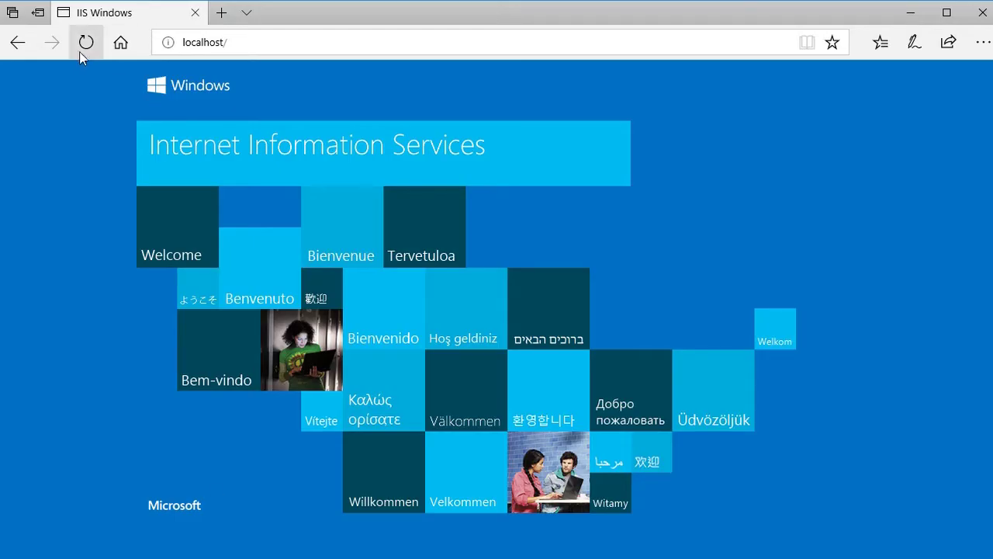
pyautogui.click(86, 43)
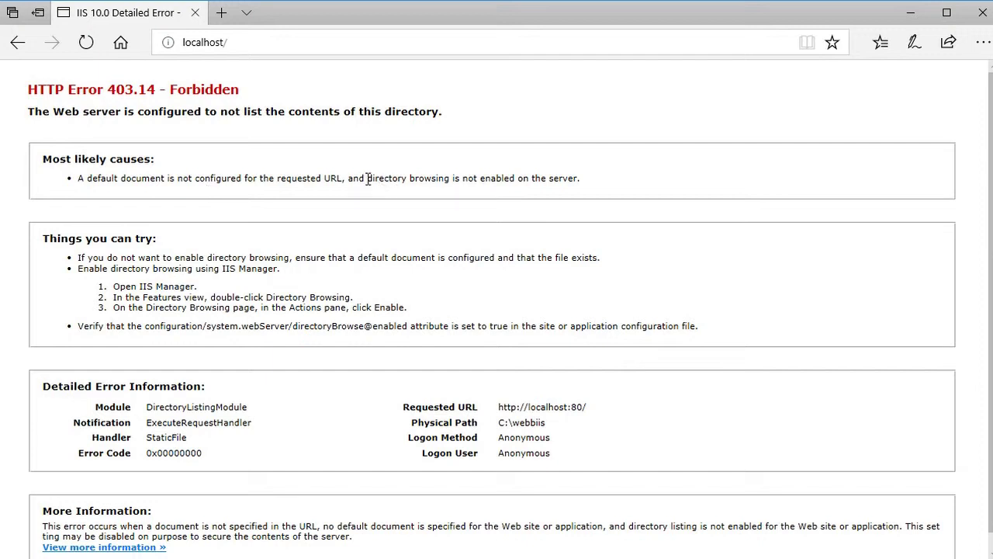
pyautogui.moveTo(368, 177); pyautogui.dragTo(463, 178)
pyautogui.click(568, 216)
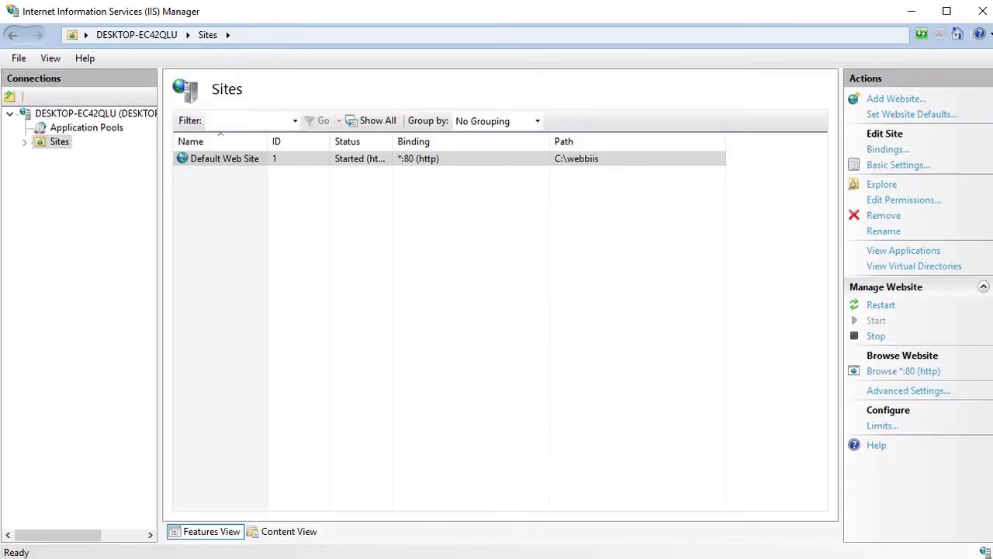
# Switch to IIS Manager and enable Directory Browsing for the Default Web Site
pyautogui.click(247, 167)
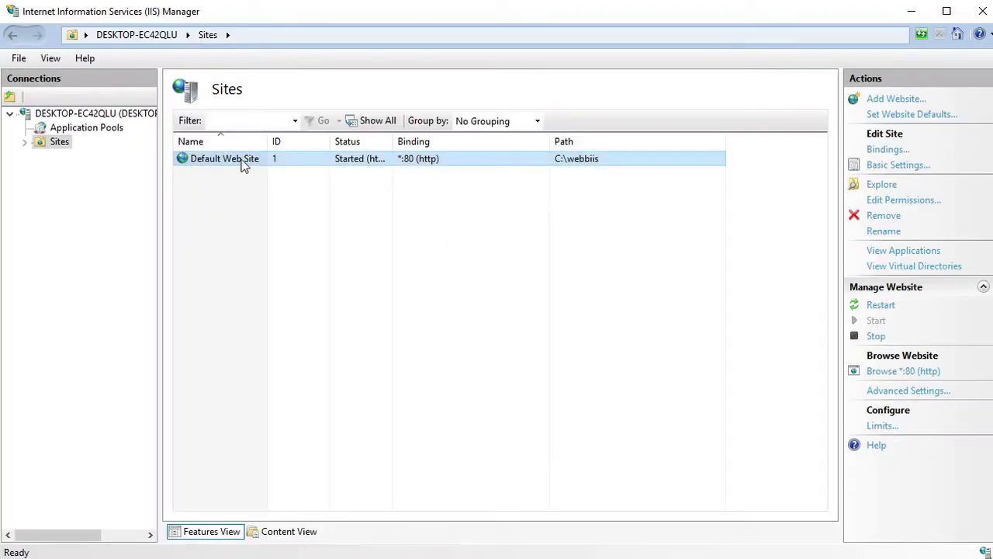
pyautogui.doubleClick(244, 162)
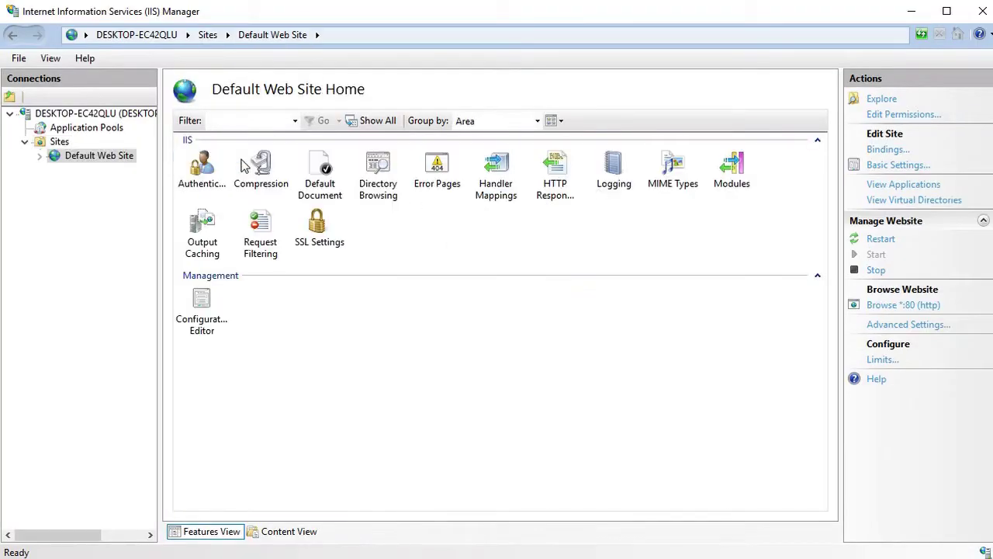
pyautogui.click(379, 175)
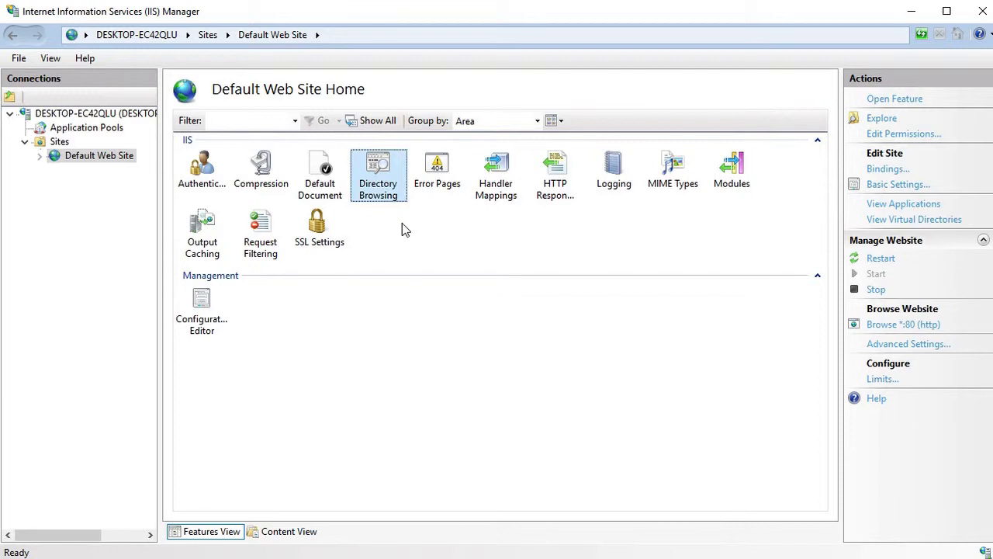
pyautogui.doubleClick(382, 166)
pyautogui.click(888, 186)
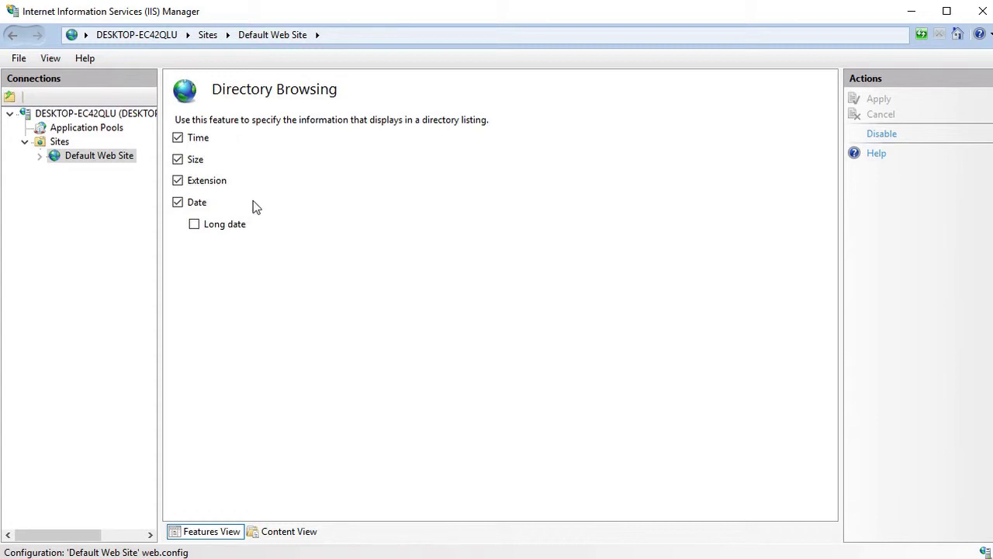
# Switch to the browser, reload localhost, and open test.html from the directory listing
pyautogui.hotkey('alt', 'Tab')
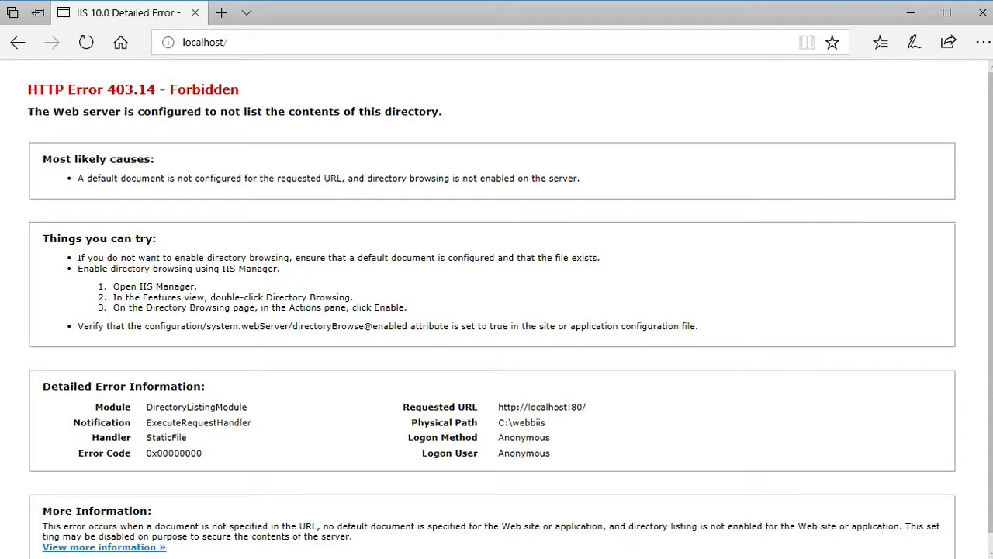
pyautogui.click(86, 43)
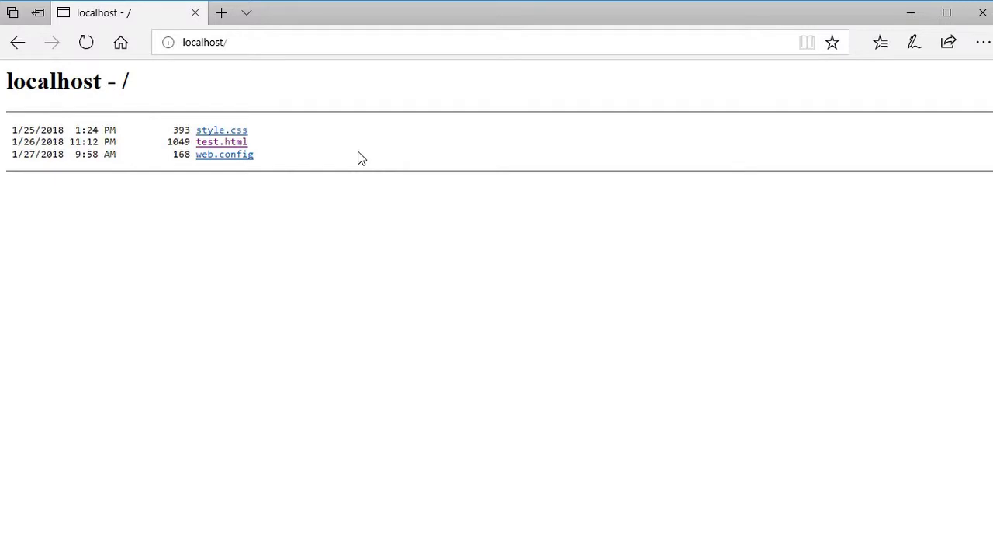
pyautogui.click(234, 143)
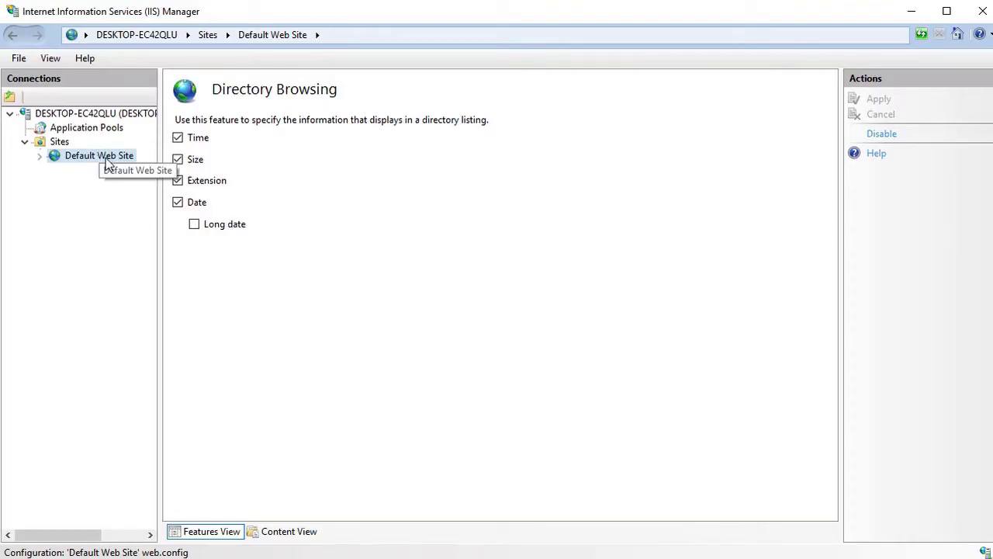
# Return to the Sites list in IIS Manager and start adding a new website
pyautogui.click(101, 159)
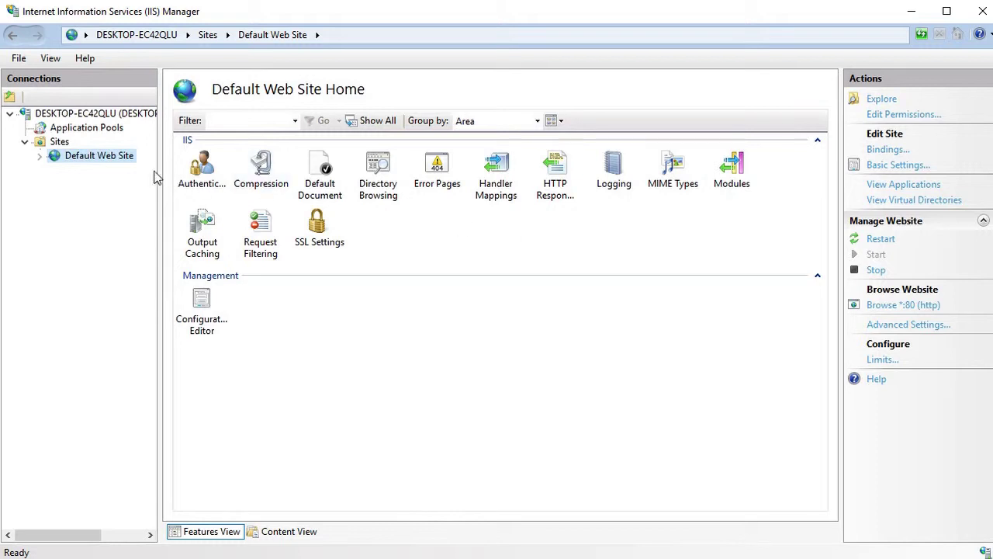
pyautogui.click(59, 141)
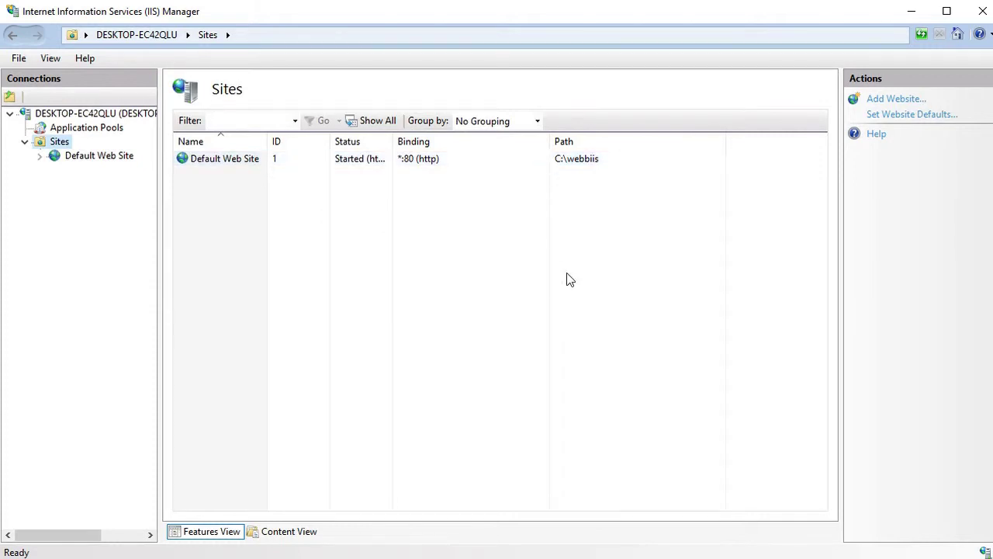
pyautogui.rightClick(59, 147)
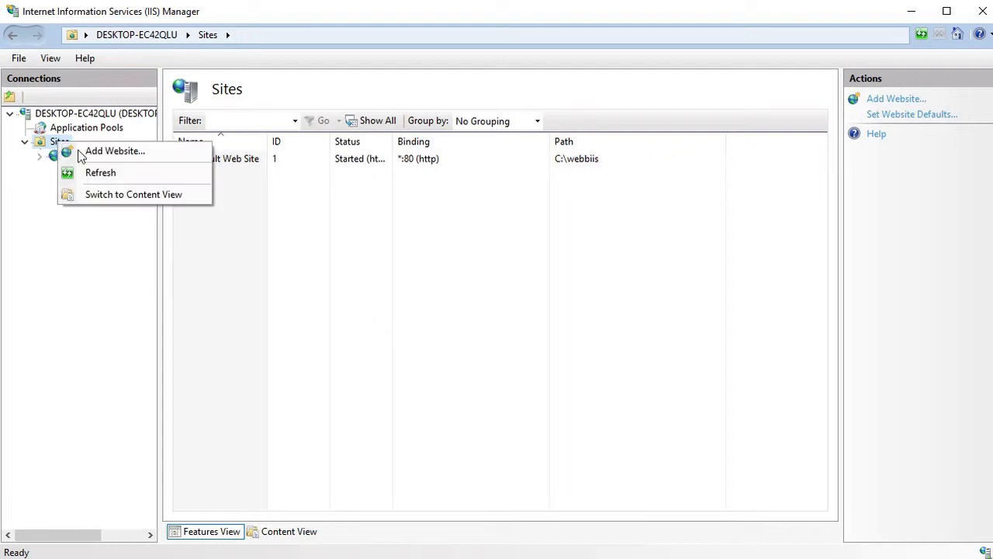
pyautogui.click(119, 151)
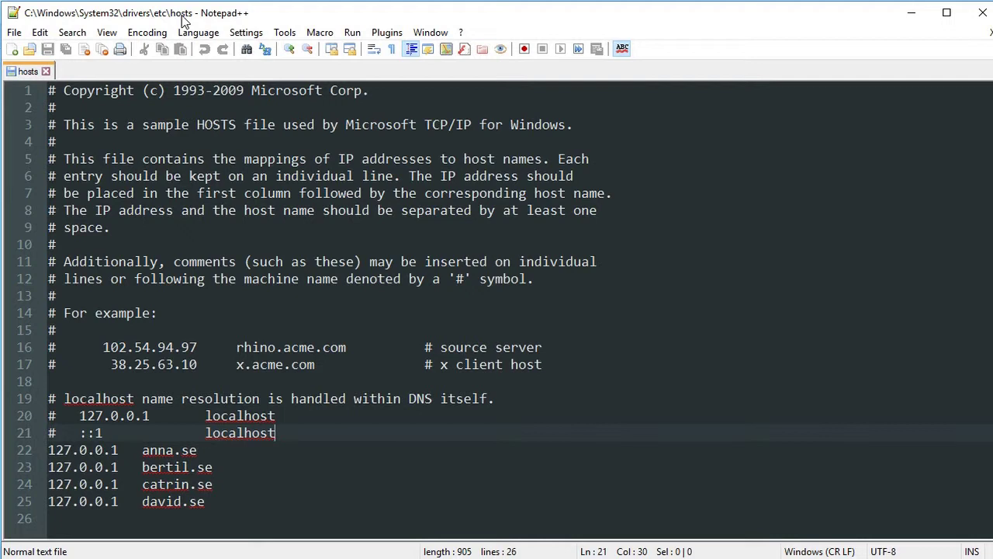
# Review the 127.0.0.1 domain entries in the hosts file in Notepad++ and ping bertil.se from the Command Prompt
pyautogui.moveTo(218, 503); pyautogui.dragTo(48, 450)
pyautogui.click(229, 469)
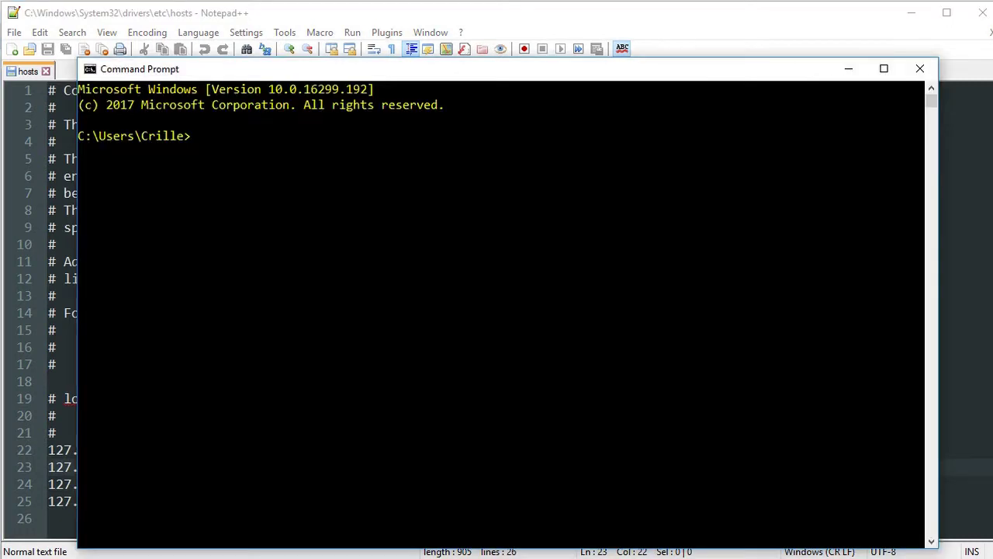
pyautogui.write('ping bertil.se')
pyautogui.press('Return')
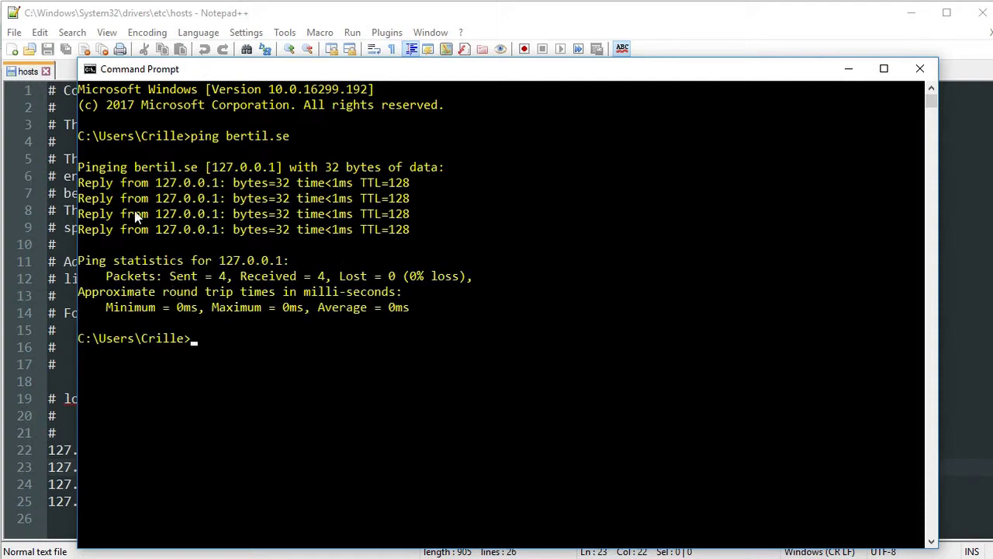
pyautogui.moveTo(156, 185); pyautogui.dragTo(225, 189)
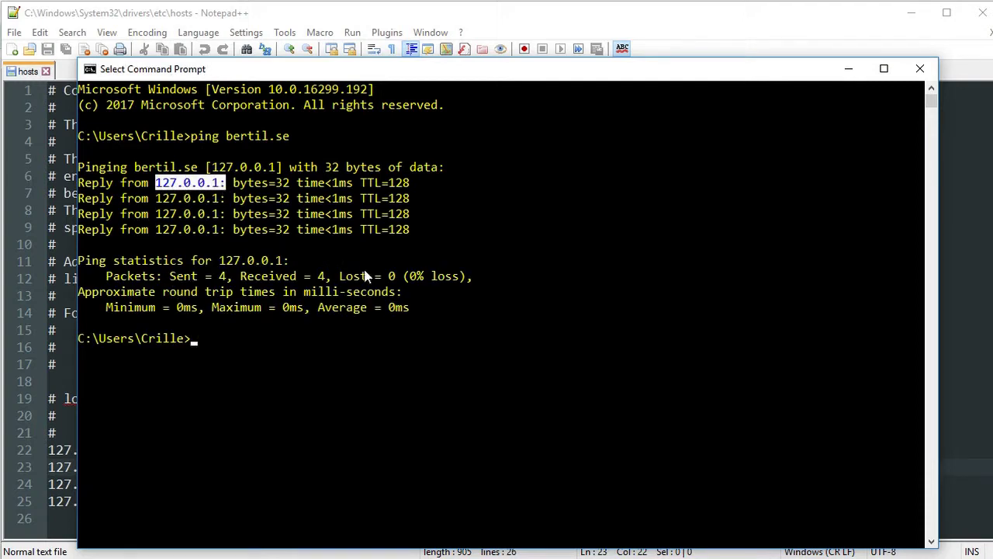
pyautogui.click(412, 432)
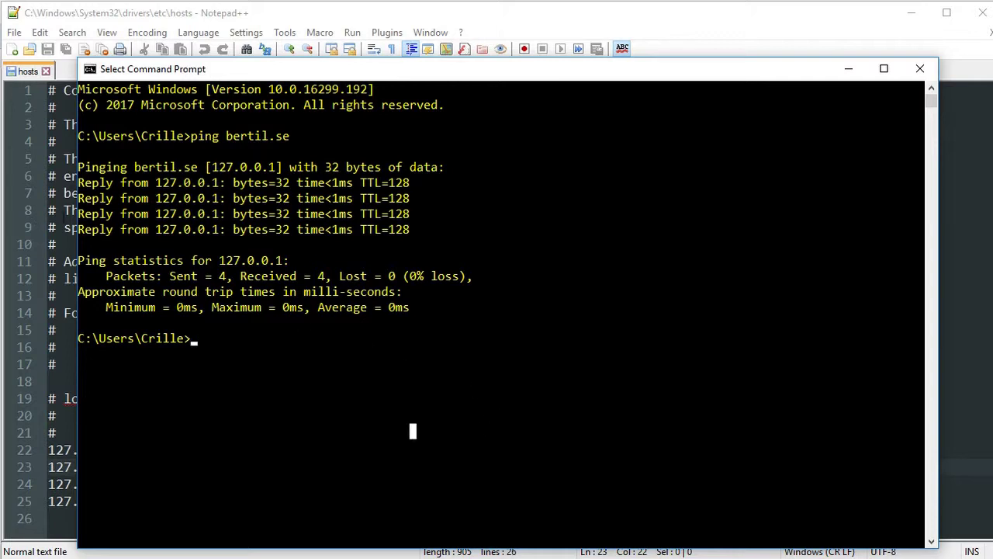
pyautogui.click(64, 210)
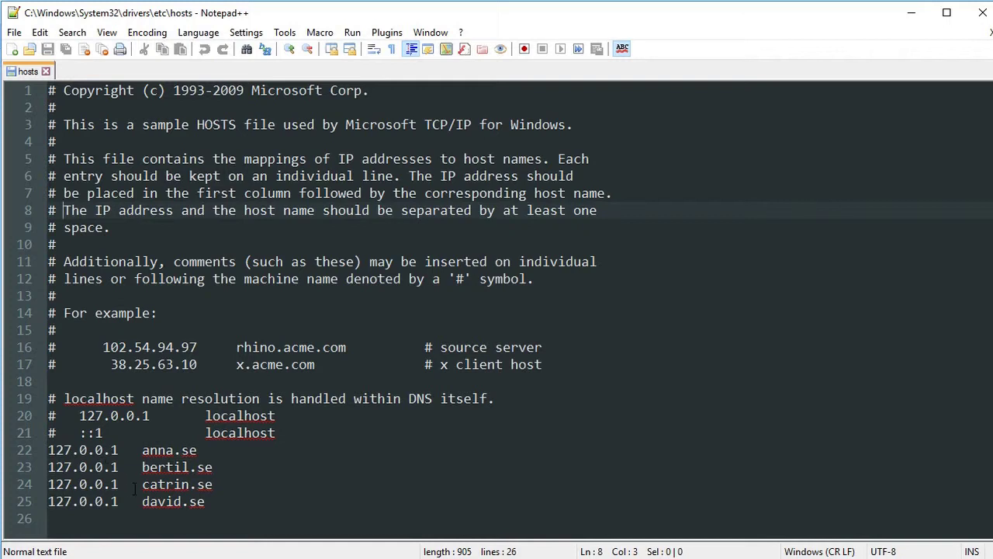
# Switch to IIS Manager and name the new website anna.se
pyautogui.hotkey('alt', 'Tab')
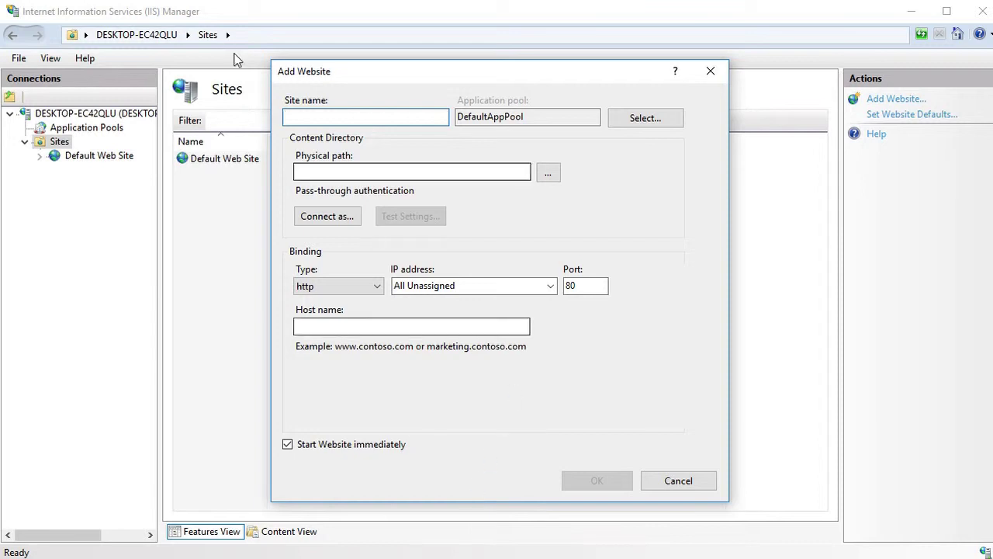
pyautogui.write('anna')
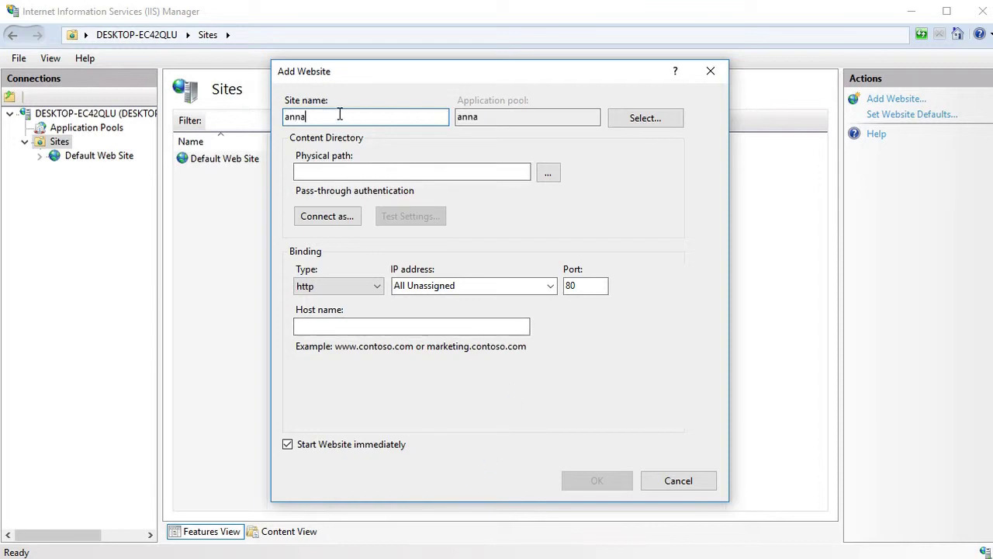
pyautogui.write('.se')
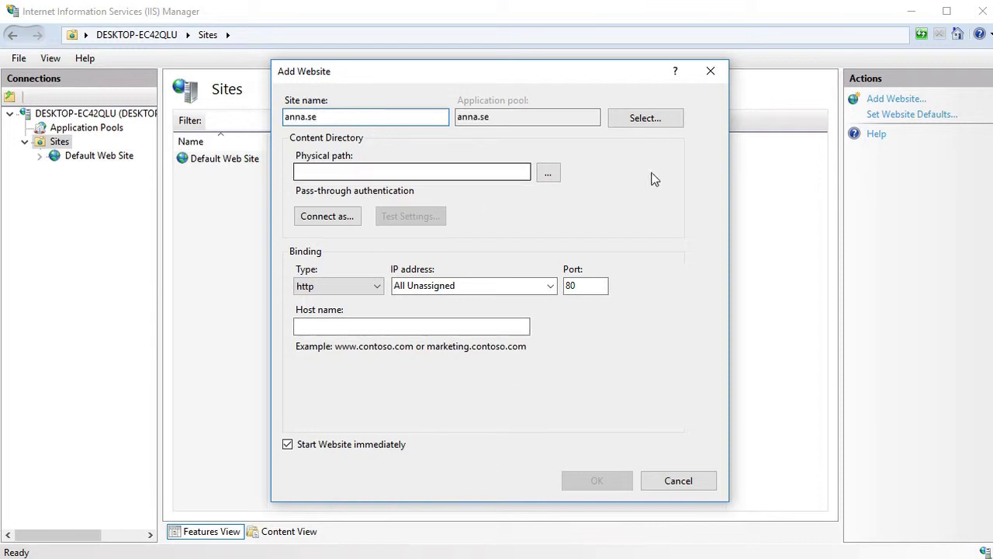
# Set the anna.se website's physical path to C:\webbroot\anna.se by browsing for the folder
pyautogui.click(556, 176)
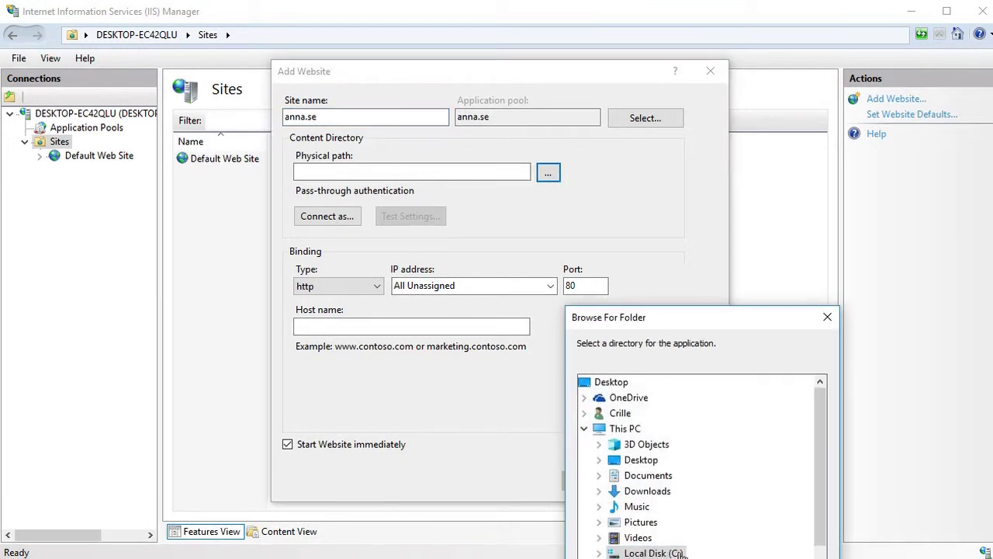
pyautogui.click(599, 553)
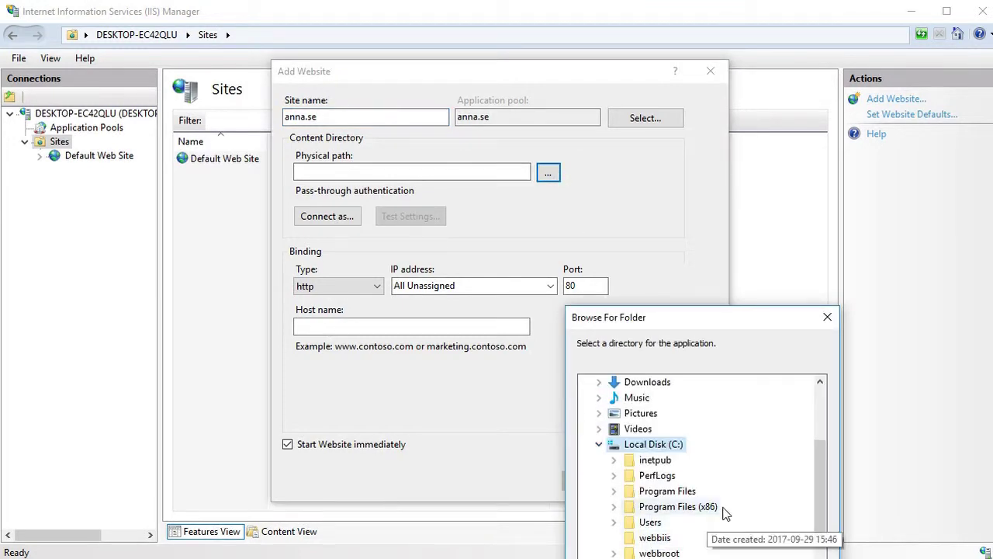
pyautogui.click(614, 553)
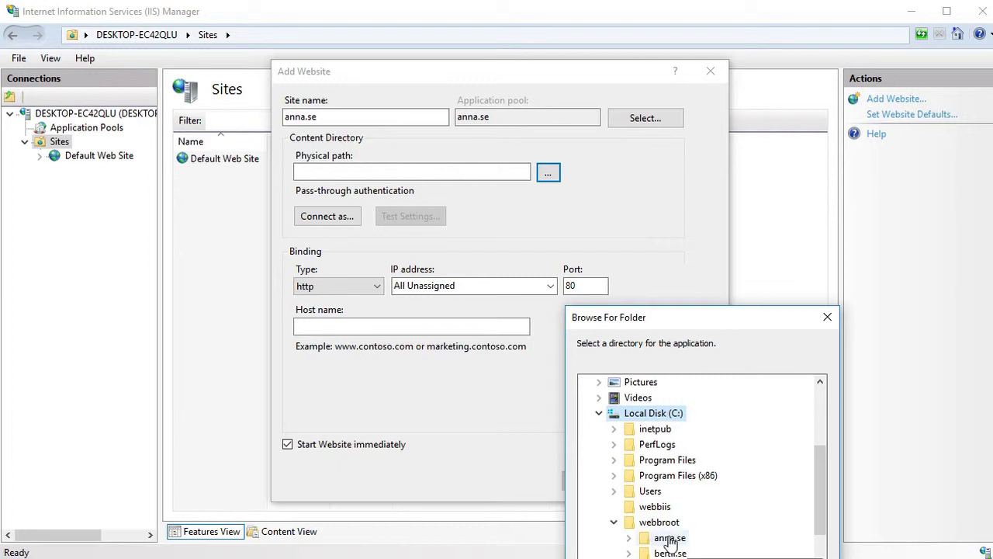
pyautogui.scroll(1, 726, 543)
pyautogui.scroll(-5, 709, 482)
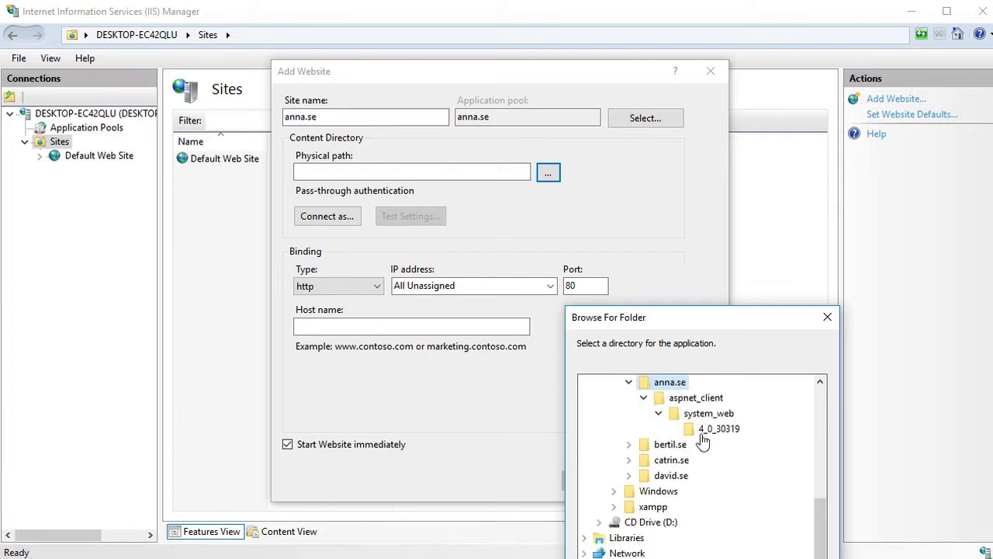
pyautogui.scroll(1, 705, 440)
pyautogui.click(643, 444)
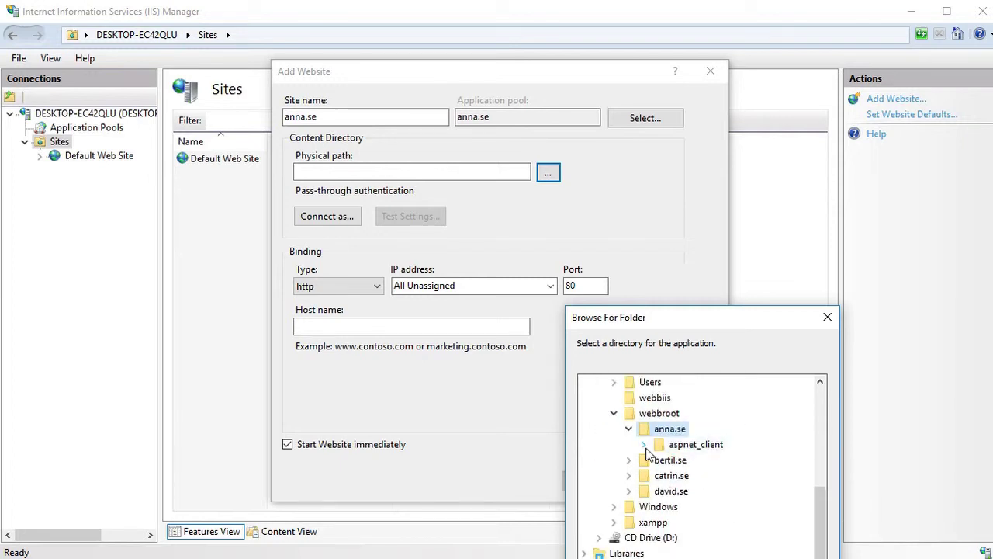
pyautogui.click(630, 429)
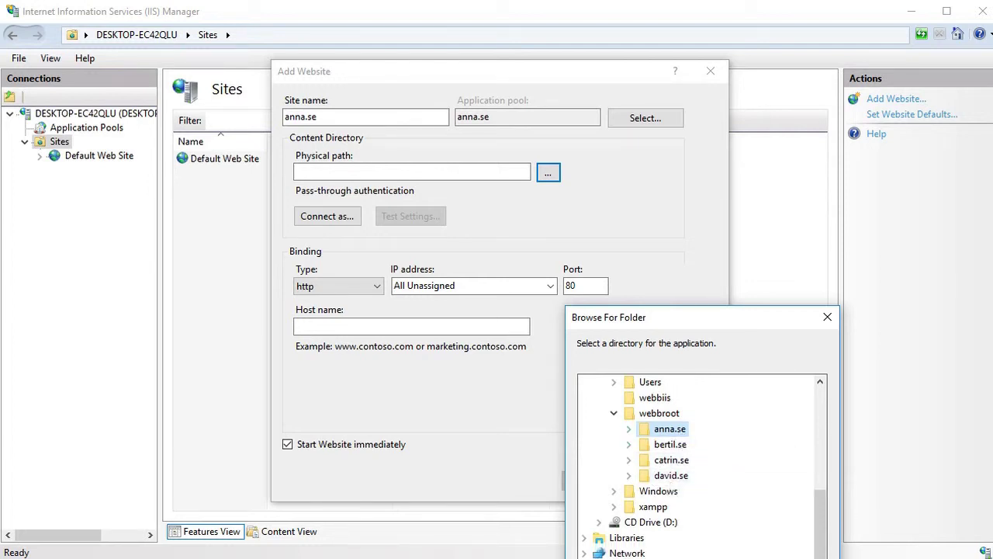
pyautogui.press('Return')
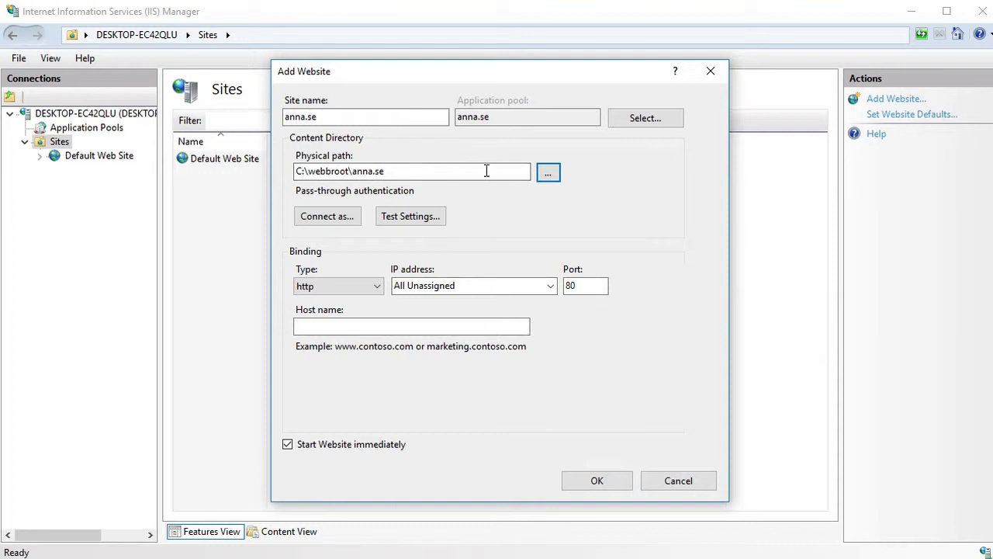
# Assign DefaultAppPool to the new website, set its host name to anna.se, and create the site
pyautogui.click(670, 122)
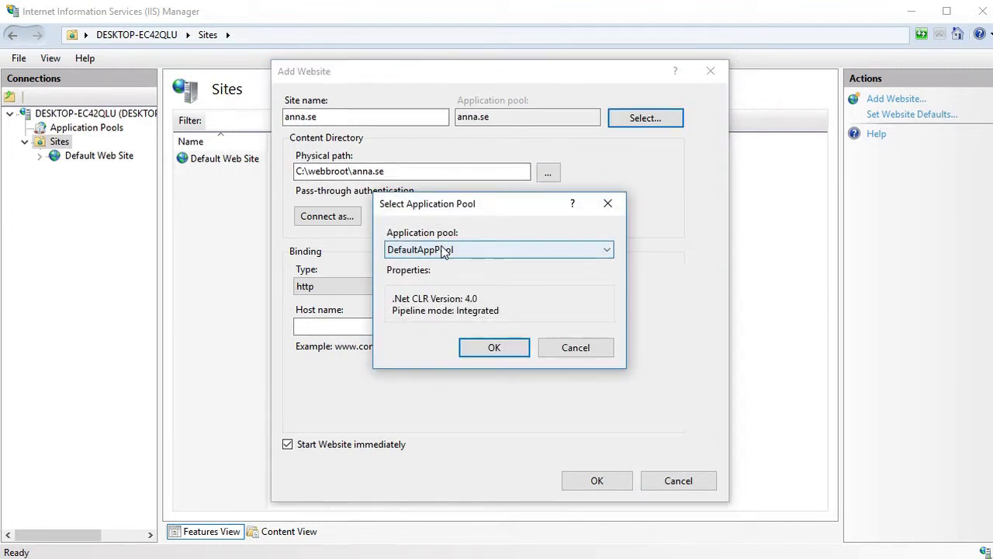
pyautogui.click(507, 353)
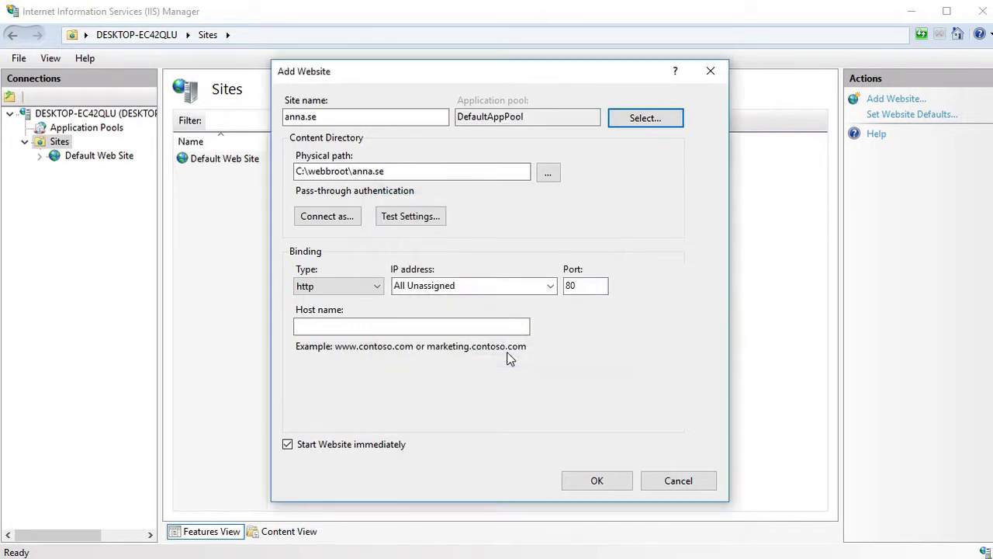
pyautogui.click(369, 331)
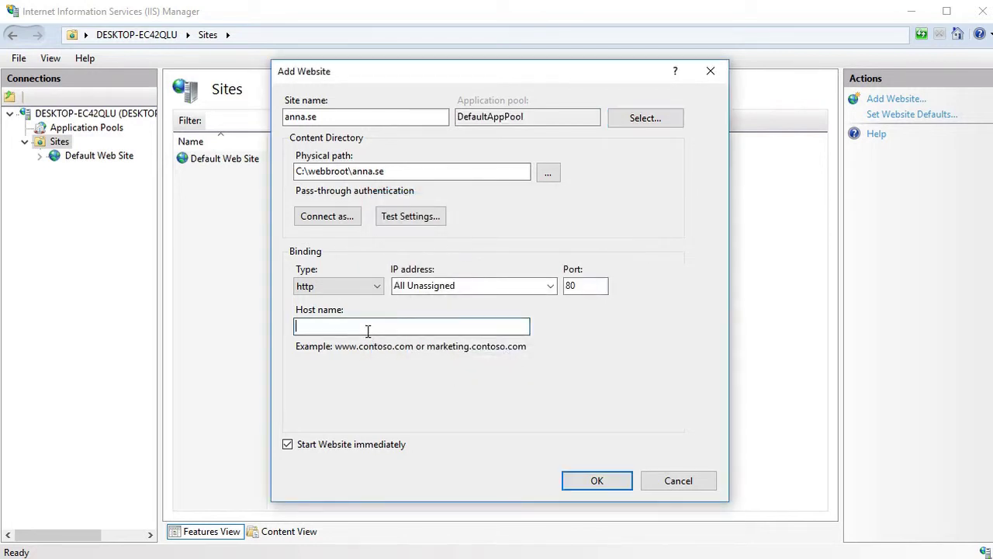
pyautogui.write('anna.se')
pyautogui.click(609, 483)
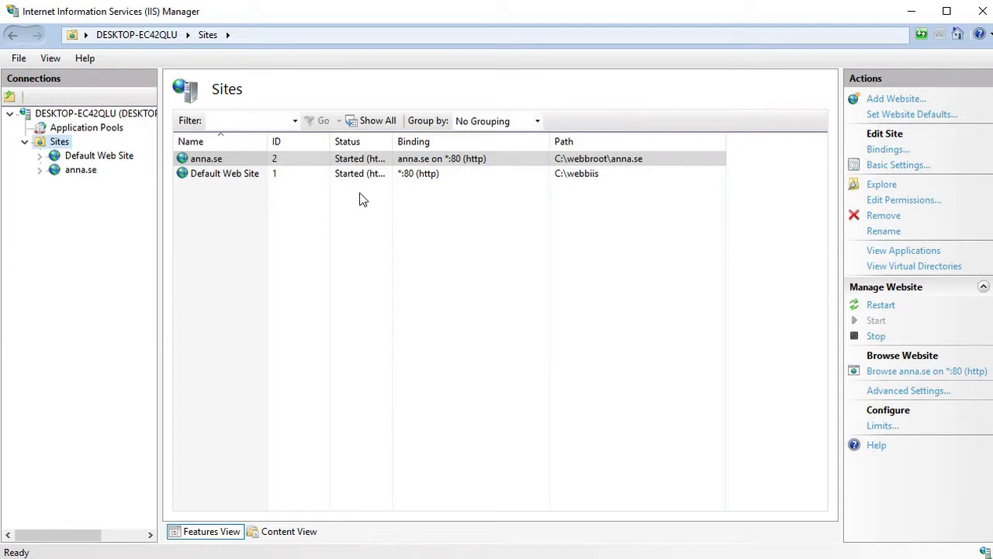
# Open the anna.se site, check its Directory Browsing settings, and return to the Sites list
pyautogui.click(222, 161)
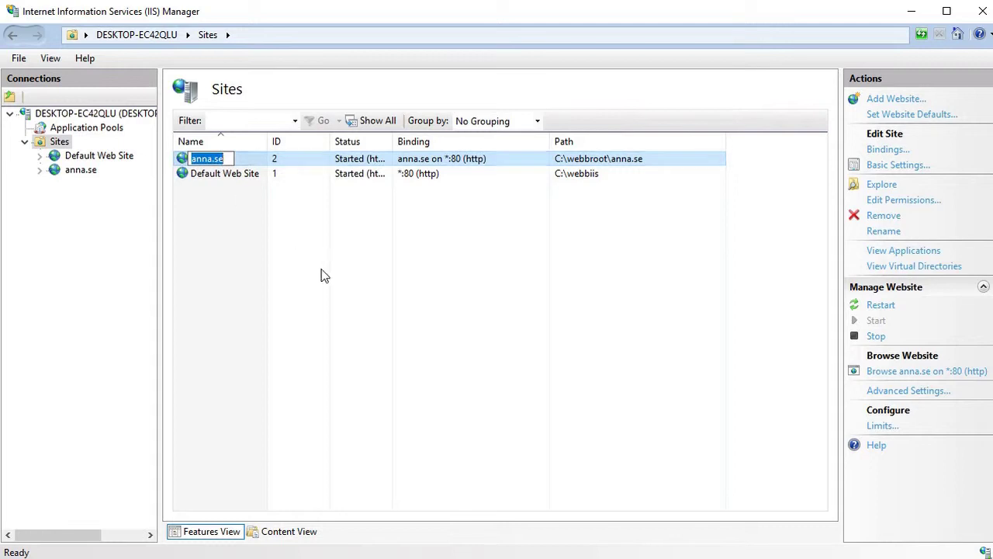
pyautogui.click(321, 272)
pyautogui.doubleClick(225, 163)
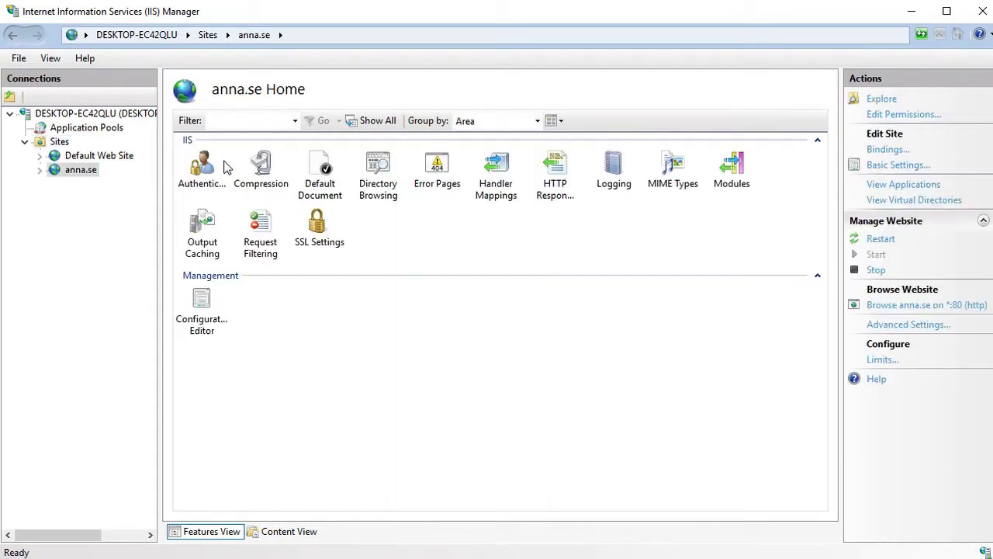
pyautogui.doubleClick(380, 165)
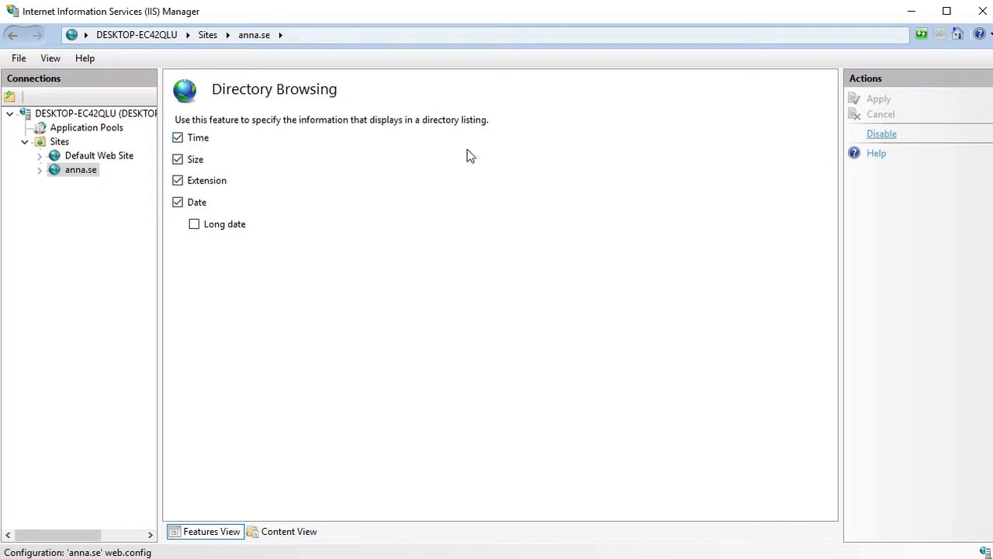
pyautogui.click(64, 146)
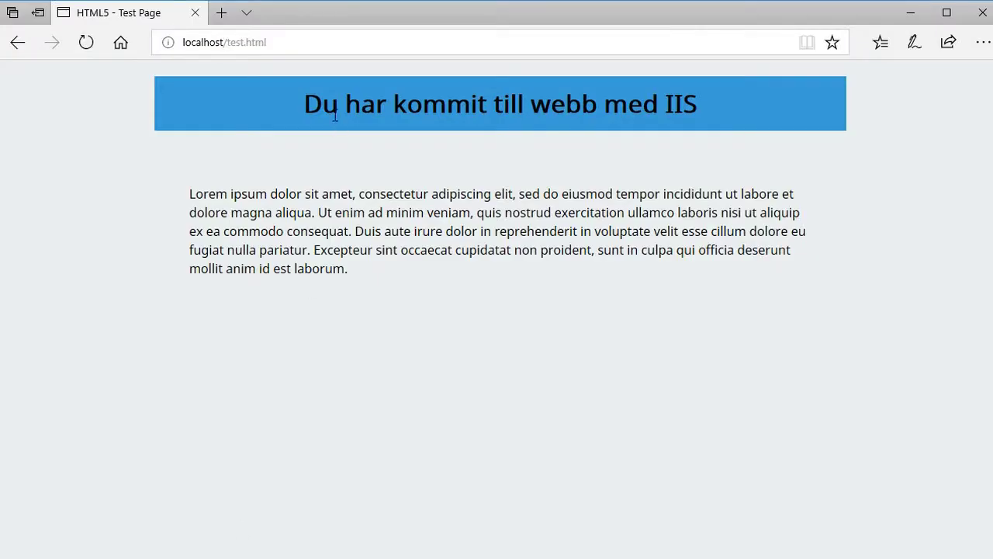
# Switch to the browser, load anna.se, open test.html from the directory listing, and return to the listing
pyautogui.click(314, 42)
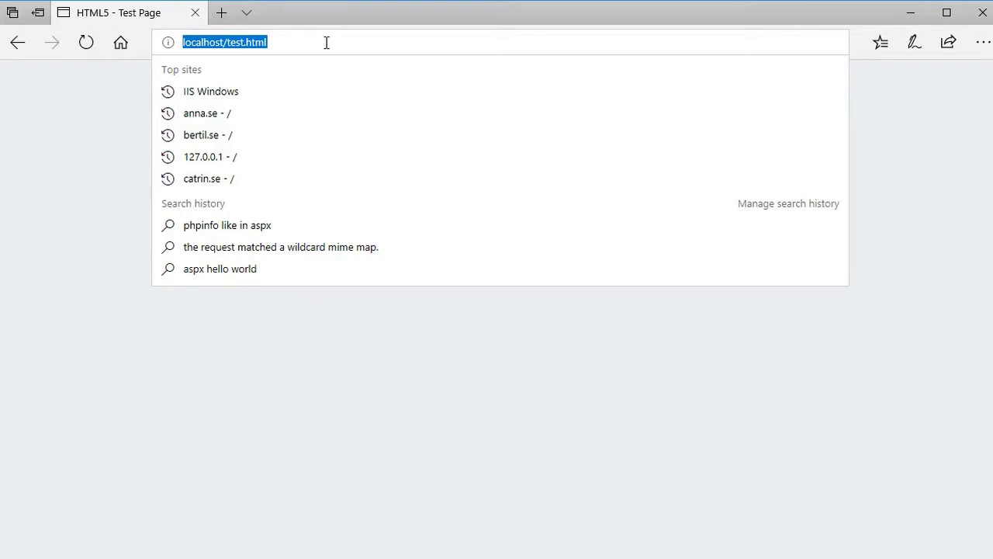
pyautogui.write('anna.se/')
pyautogui.press('Return')
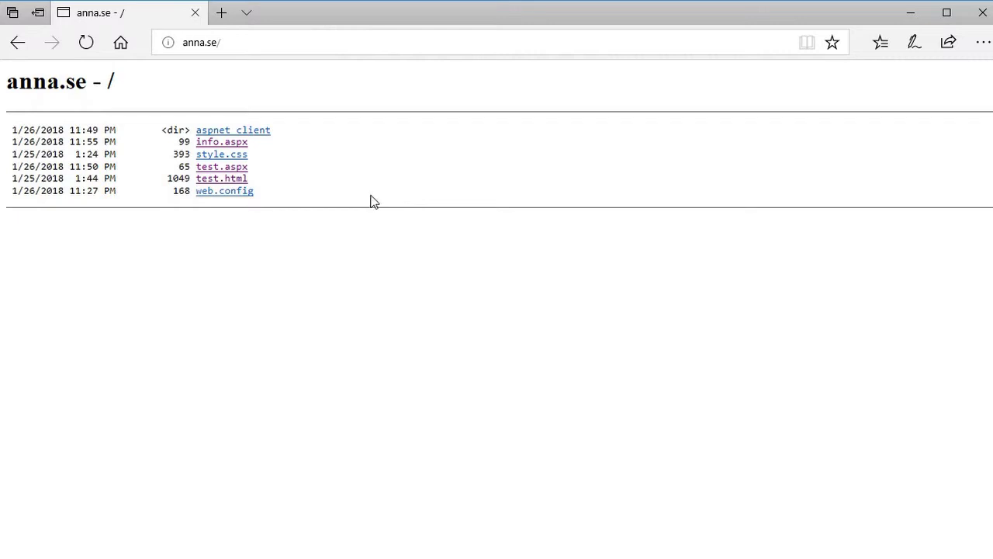
pyautogui.click(231, 178)
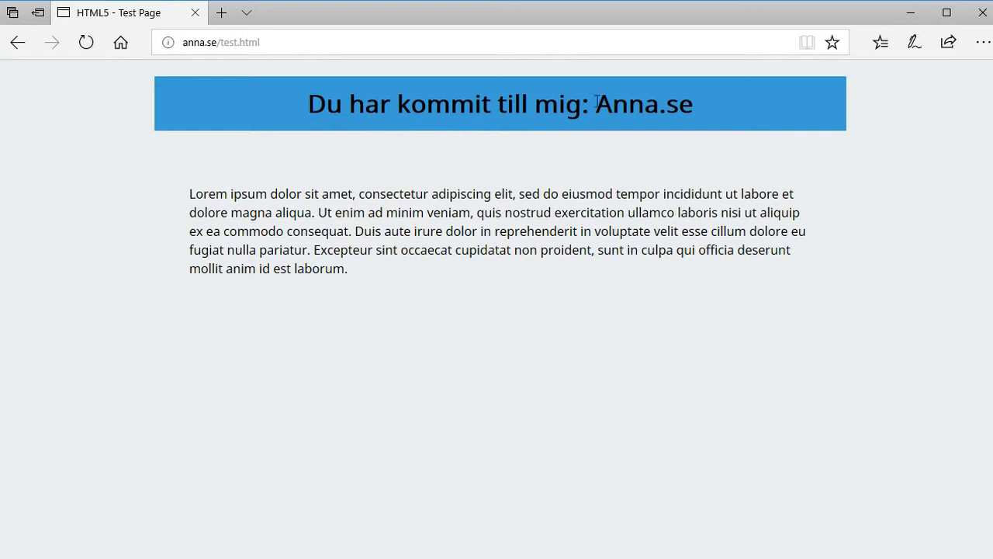
pyautogui.click(18, 41)
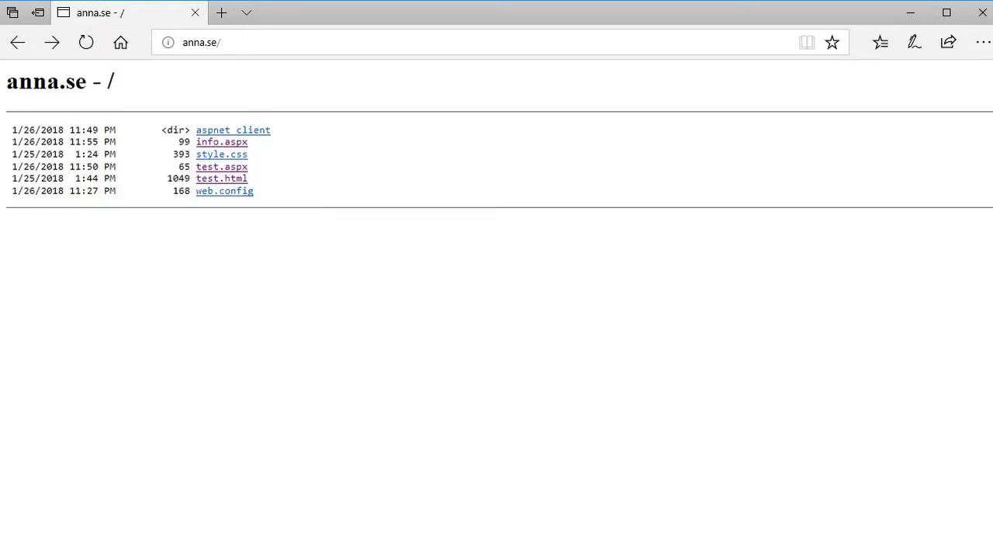
# Switch to IIS Manager and start adding a website named bertil.se that uses DefaultAppPool
pyautogui.hotkey('alt', 'Tab')
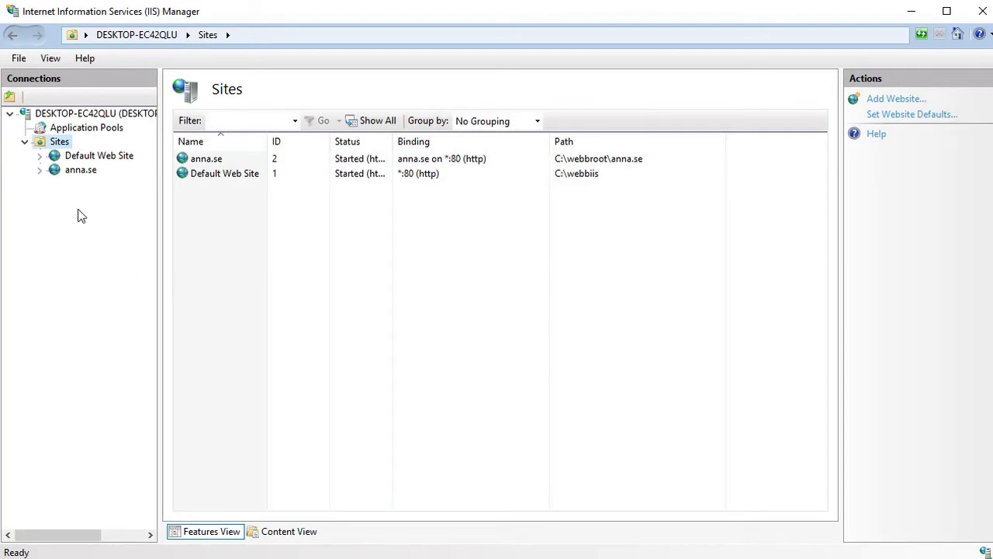
pyautogui.rightClick(64, 145)
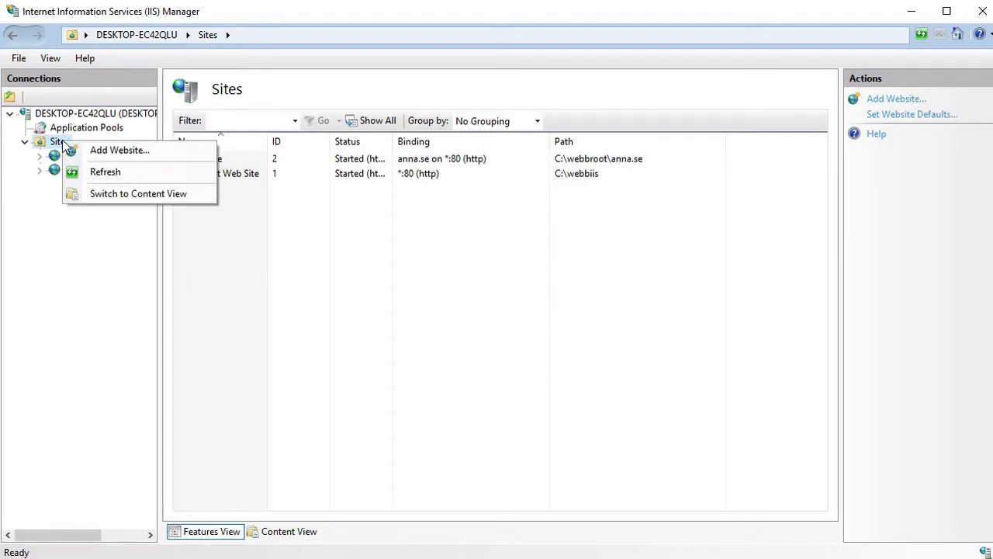
pyautogui.click(117, 151)
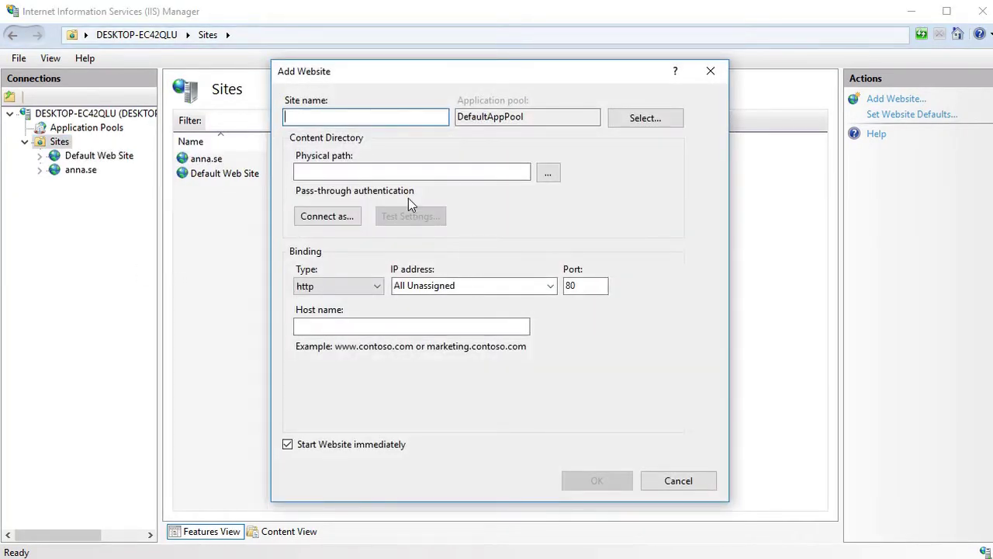
pyautogui.write('bertil.se')
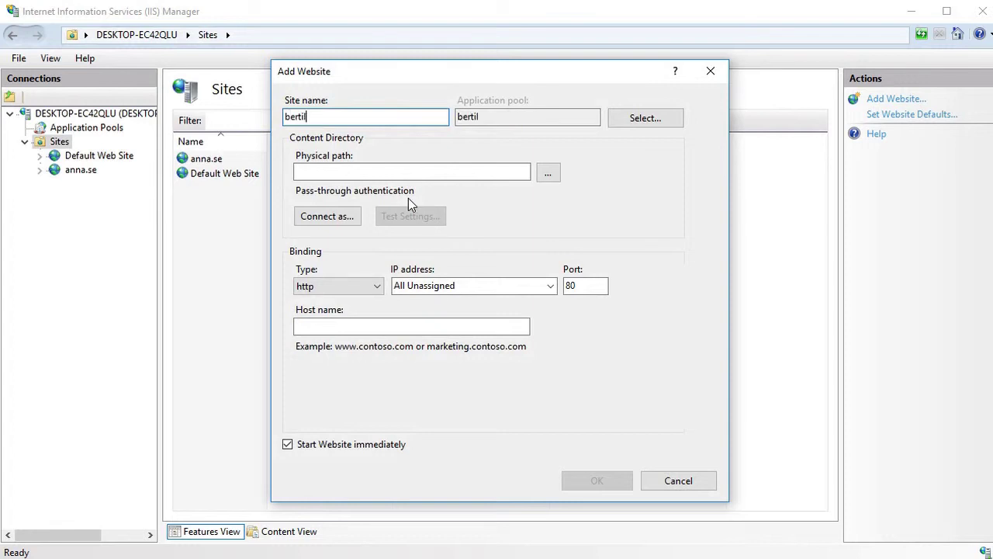
pyautogui.click(666, 120)
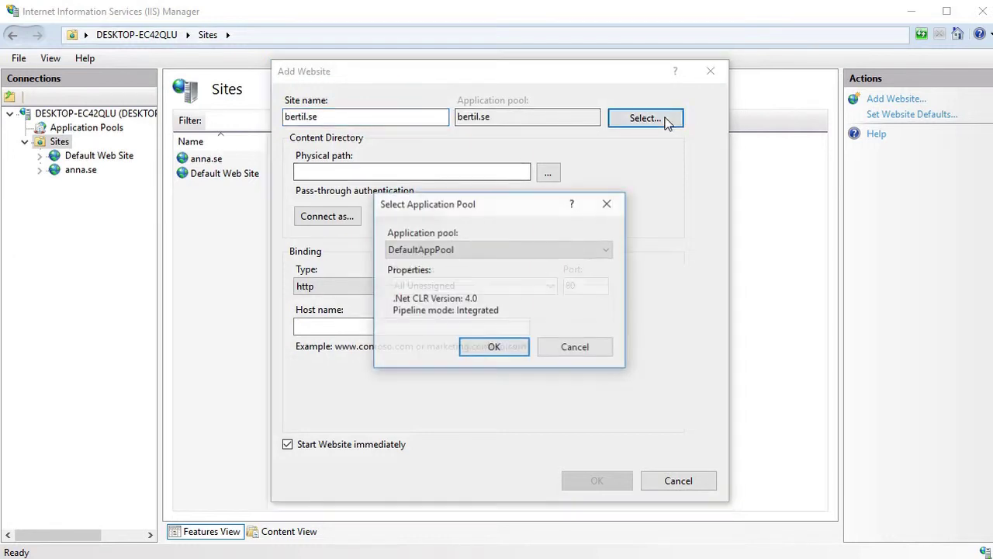
pyautogui.click(520, 348)
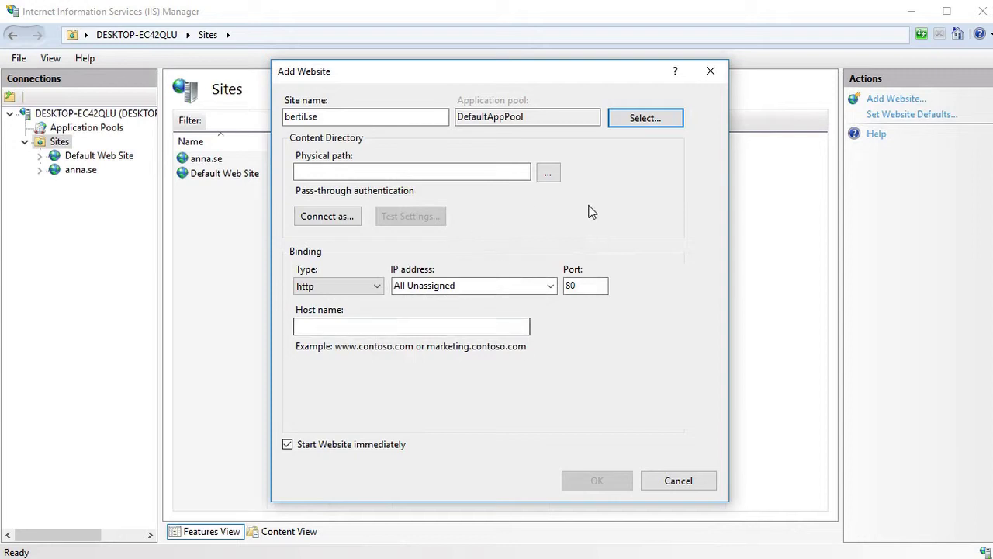
# Set the bertil.se website's physical path to C:\webbroot\bertil.se by browsing for the folder
pyautogui.click(553, 177)
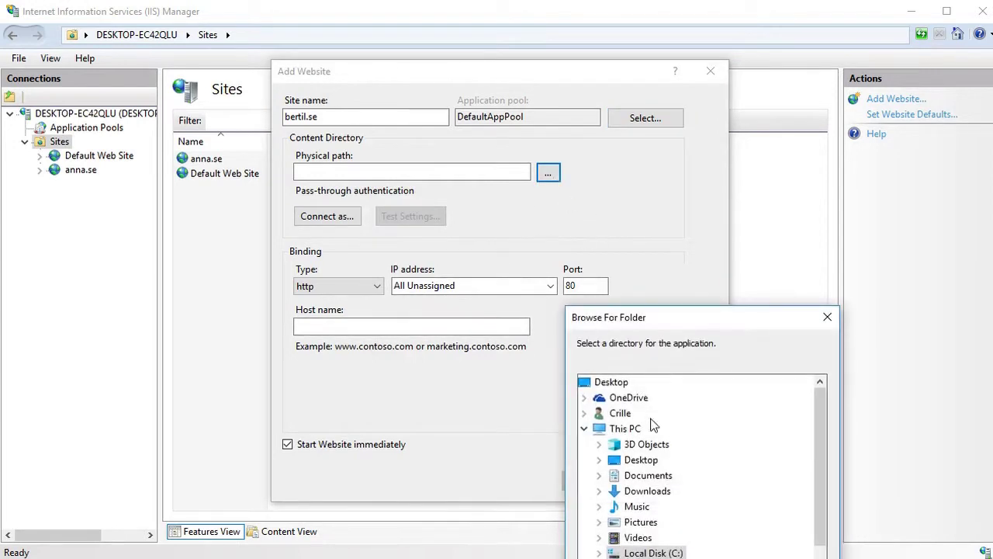
pyautogui.click(599, 553)
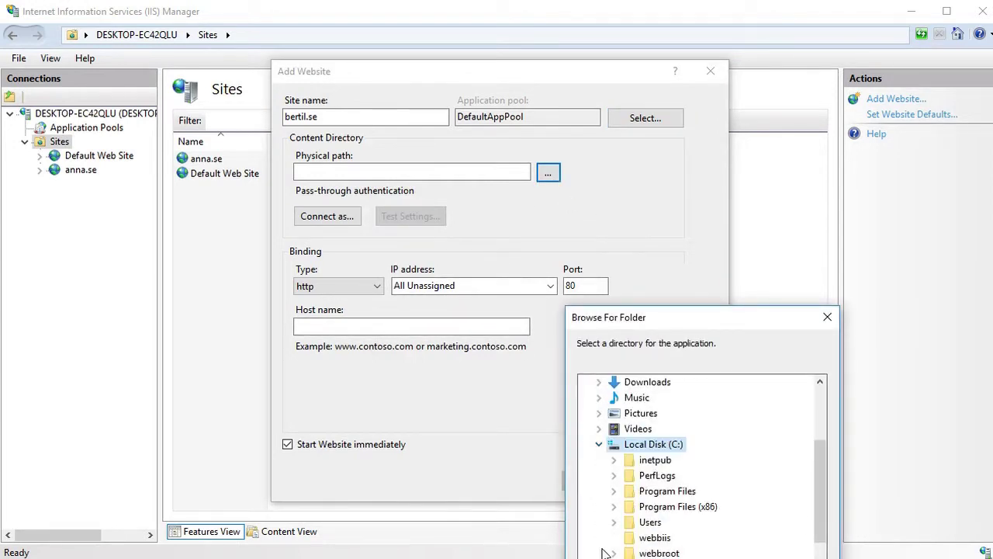
pyautogui.click(614, 552)
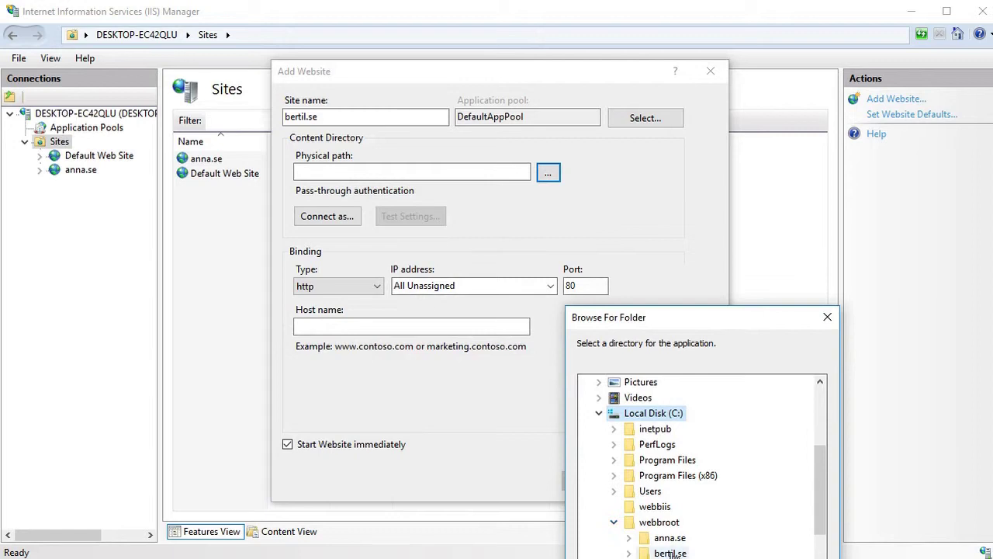
pyautogui.scroll(1, 699, 466)
pyautogui.press('Return')
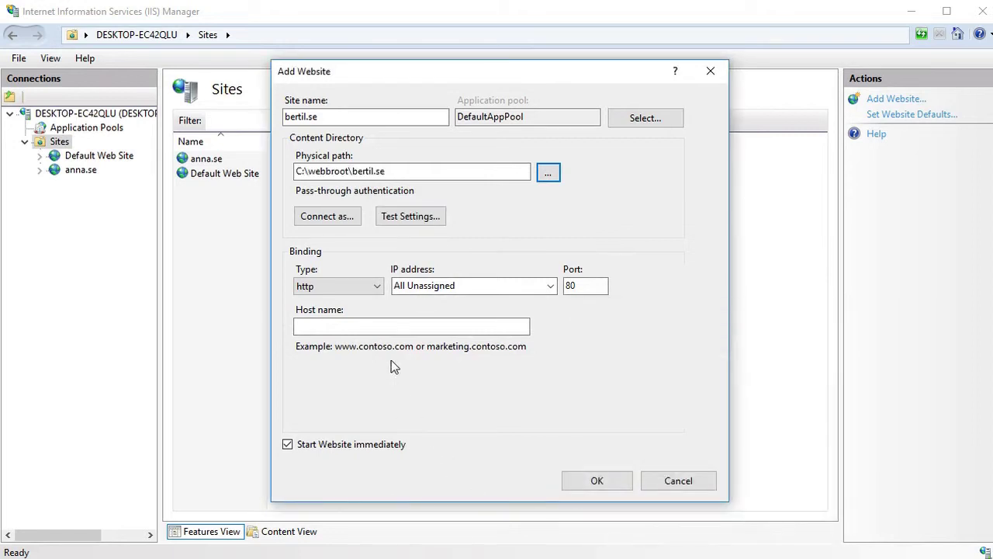
# Set the host name to bertil.se and create the website
pyautogui.click(384, 329)
pyautogui.write('bertil')
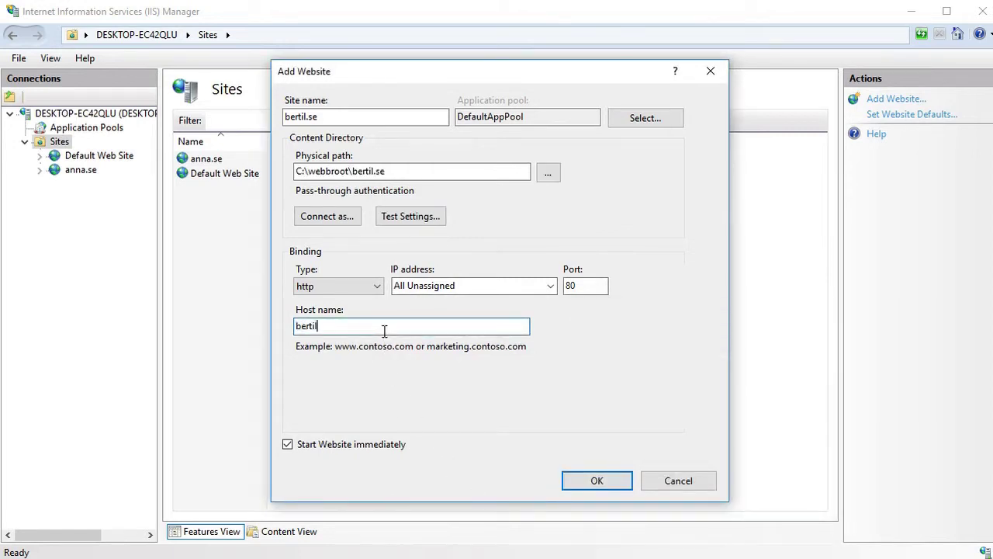
pyautogui.write('.se')
pyautogui.click(606, 480)
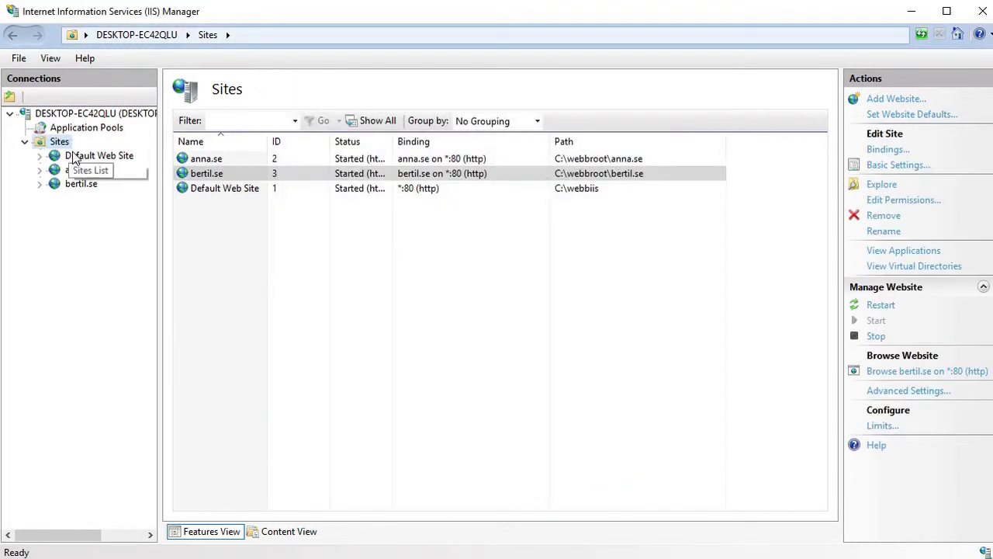
# Start adding another website named catrin.se and assign DefaultAppPool to it
pyautogui.rightClick(55, 142)
pyautogui.click(109, 147)
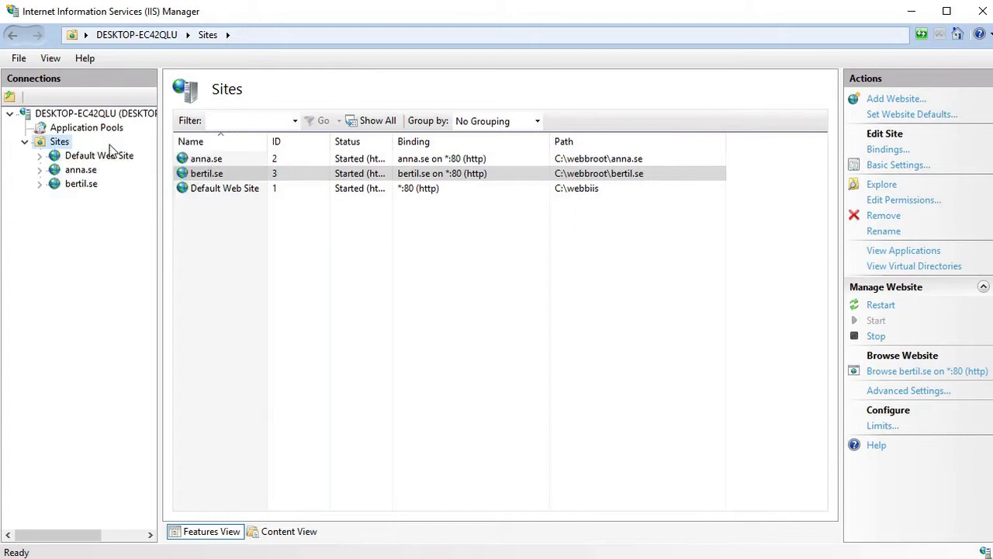
pyautogui.write('cat')
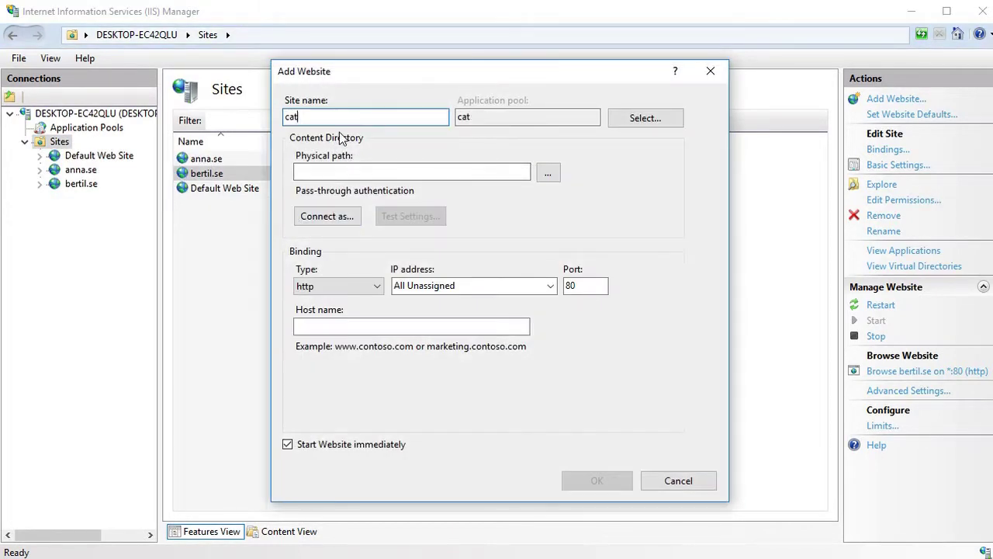
pyautogui.write('rin.se')
pyautogui.click(649, 125)
pyautogui.click(503, 351)
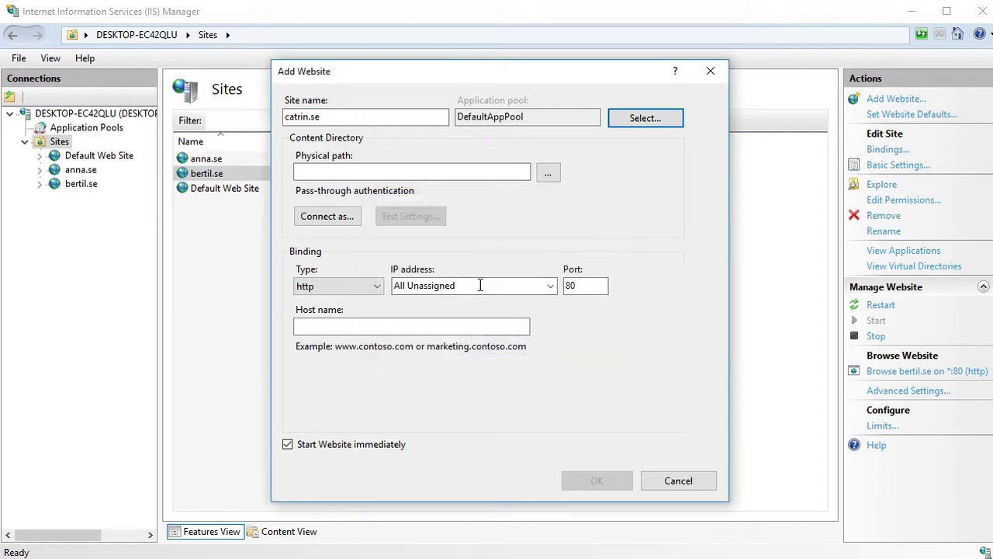
# Set the catrin.se website's physical path to C:\webbroot\catrin.se by browsing for the folder
pyautogui.click(548, 173)
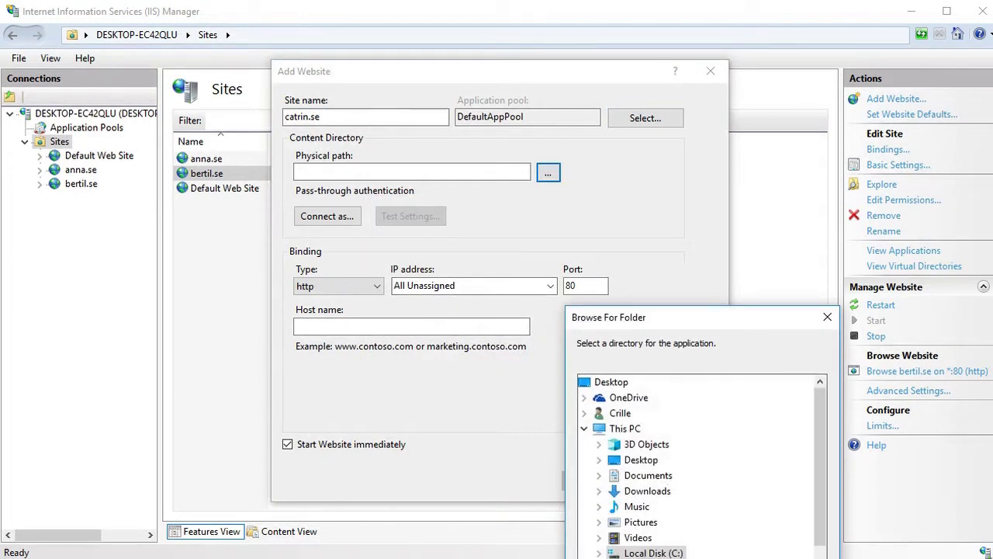
pyautogui.click(602, 552)
pyautogui.click(613, 552)
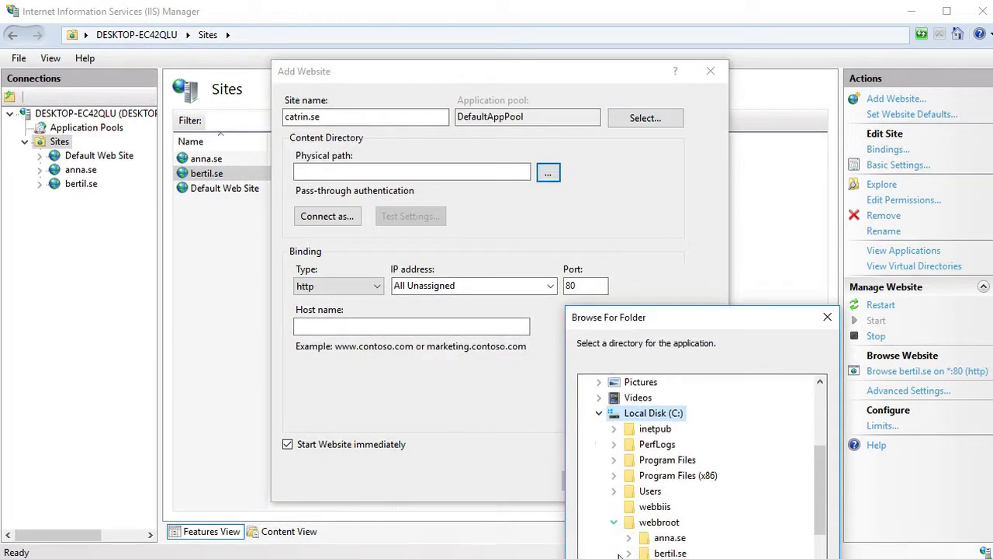
pyautogui.scroll(1, 698, 465)
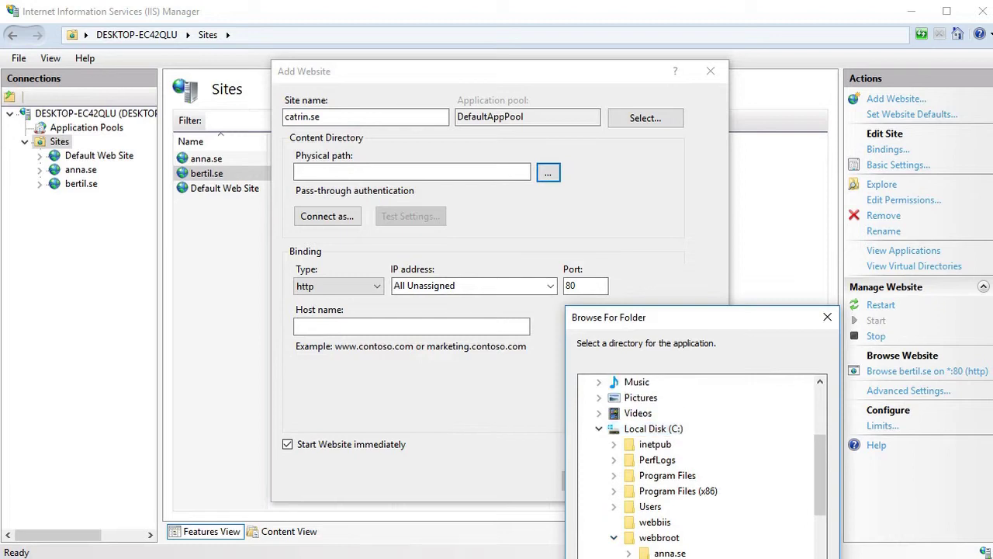
pyautogui.press('Return')
# Set the host name to catrin.se and create the website
pyautogui.click(347, 327)
pyautogui.write('ca')
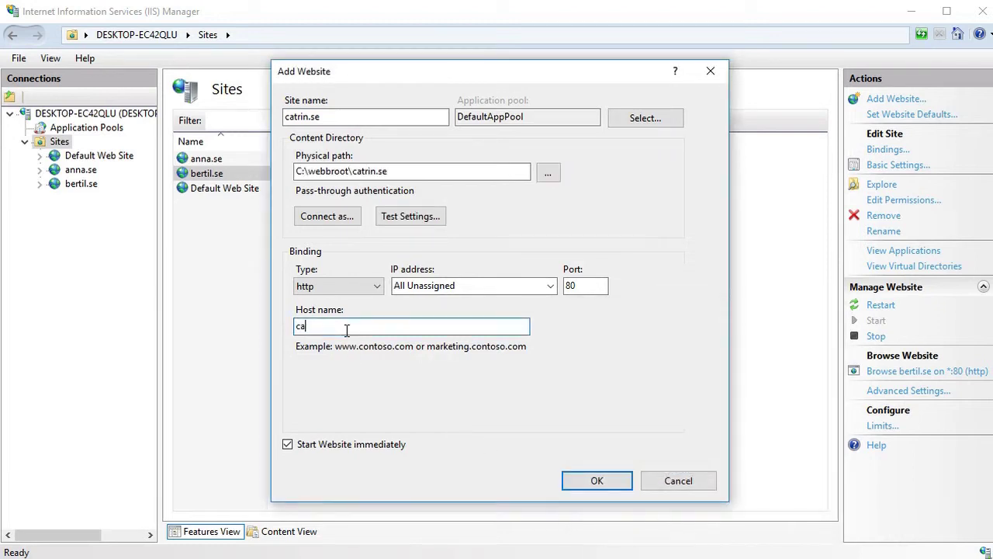
pyautogui.write('trin.se')
pyautogui.click(604, 480)
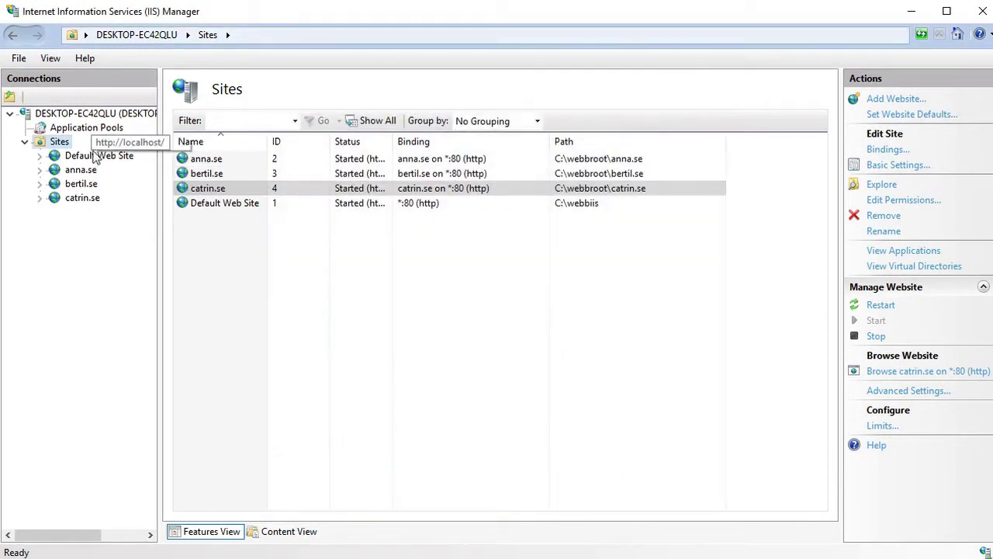
# Start adding a fourth host-name website named david.se and assign DefaultAppPool to it
pyautogui.rightClick(56, 141)
pyautogui.click(97, 147)
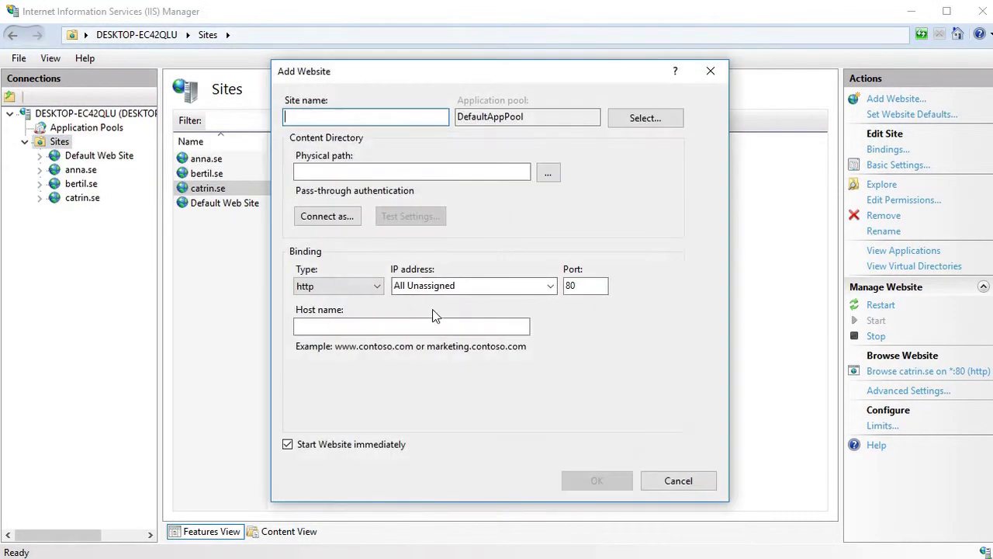
pyautogui.write('davi')
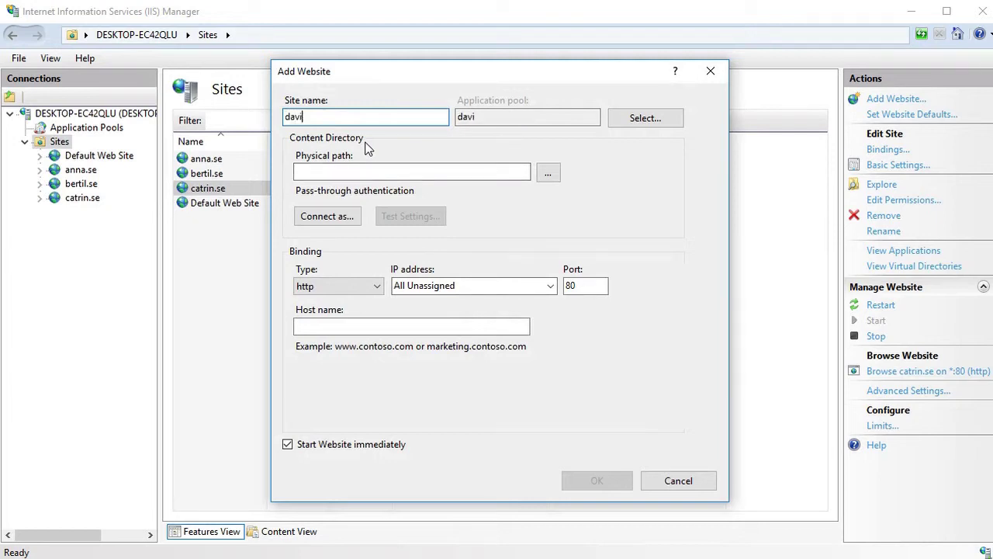
pyautogui.write('d.se')
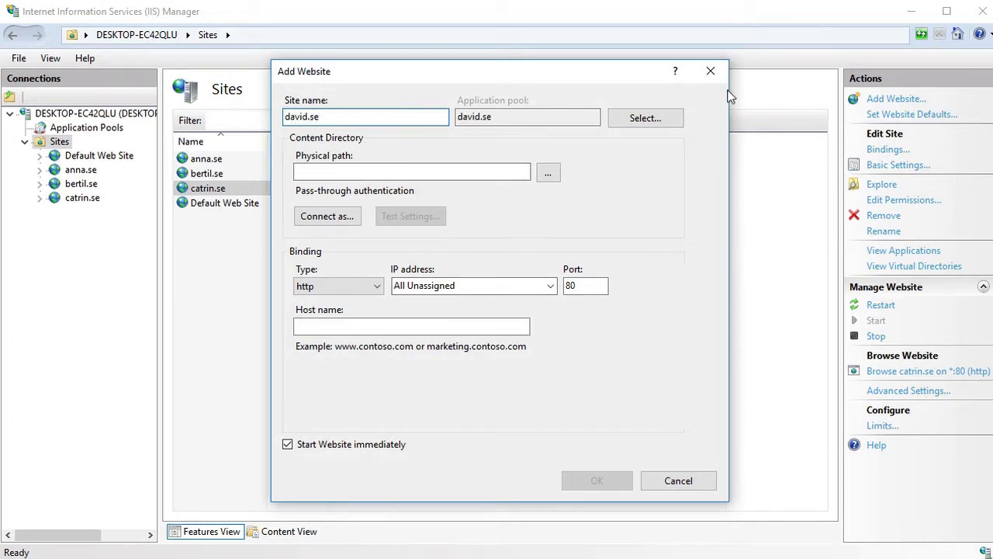
pyautogui.click(649, 118)
pyautogui.click(502, 346)
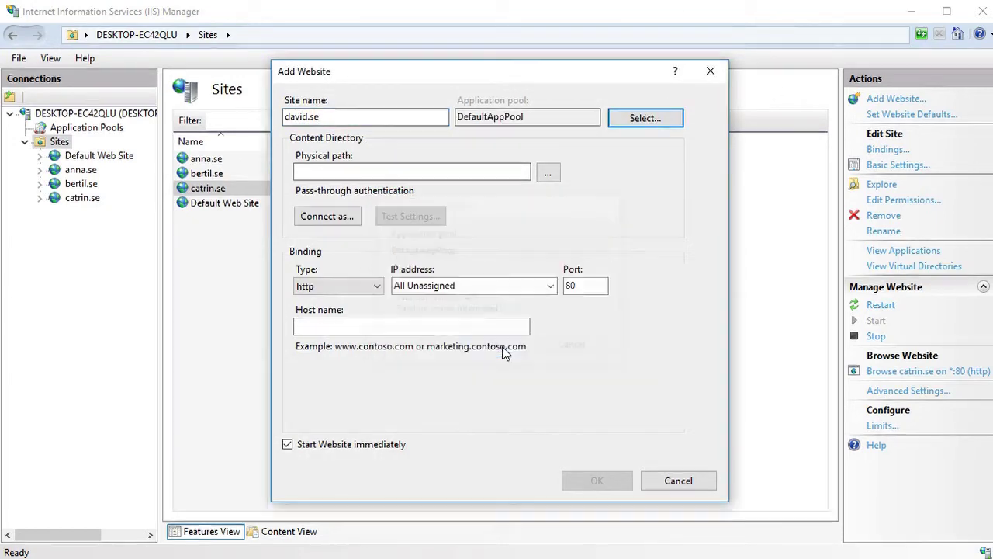
# Set the david.se website's physical path to C:\webbroot\david.se by browsing for the folder
pyautogui.click(548, 174)
pyautogui.click(599, 553)
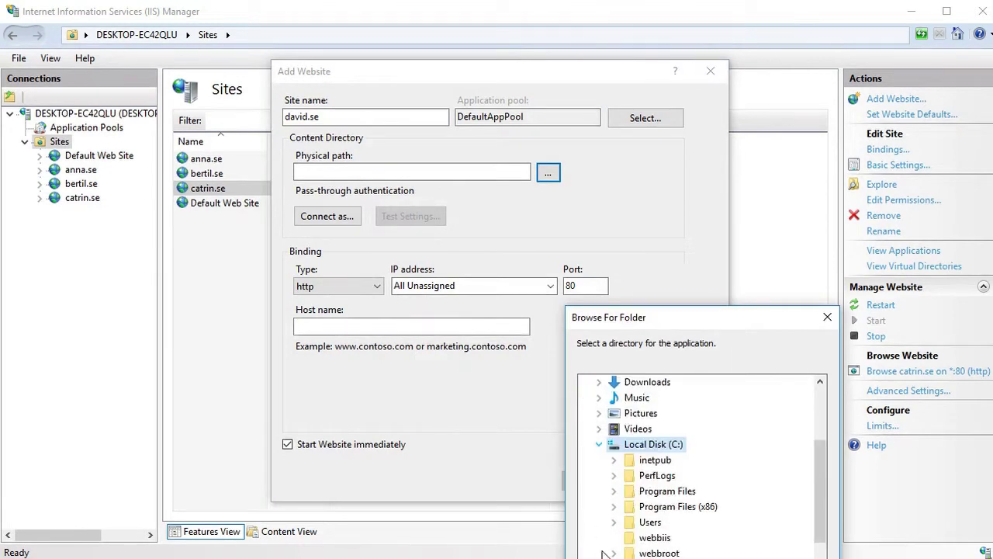
pyautogui.click(614, 552)
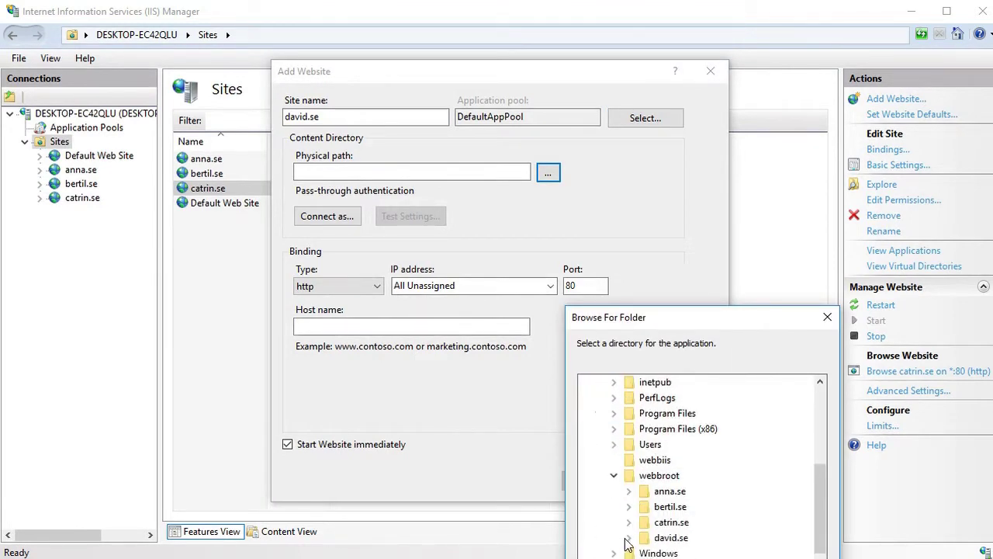
pyautogui.scroll(1, 665, 535)
pyautogui.press('Return')
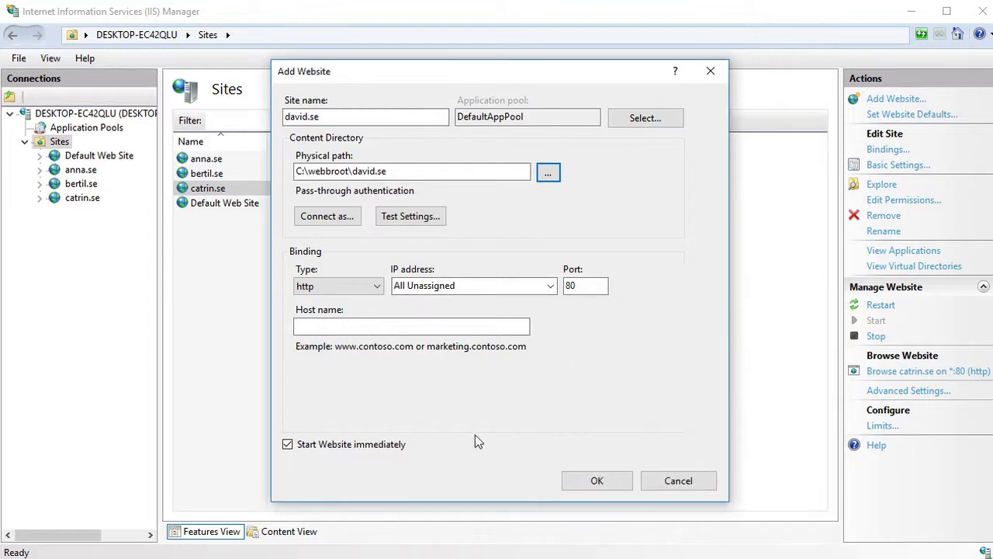
# Set the host name to david.se and create the website
pyautogui.click(395, 329)
pyautogui.write('david.se')
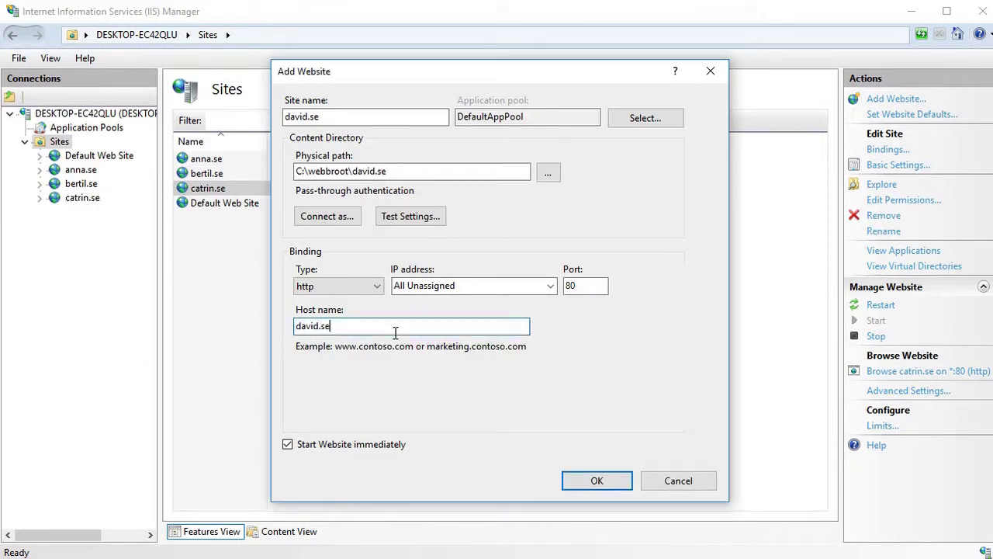
pyautogui.click(580, 479)
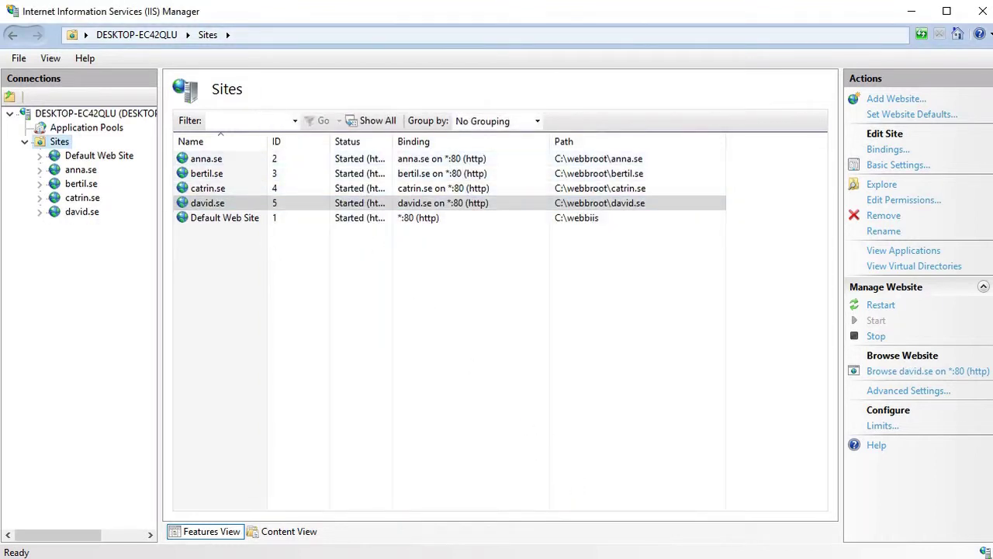
# Switch to the Edge browser, view test.html on bertil.se and return to the site's directory listing
pyautogui.hotkey('alt', 'Tab')
pyautogui.click(250, 43)
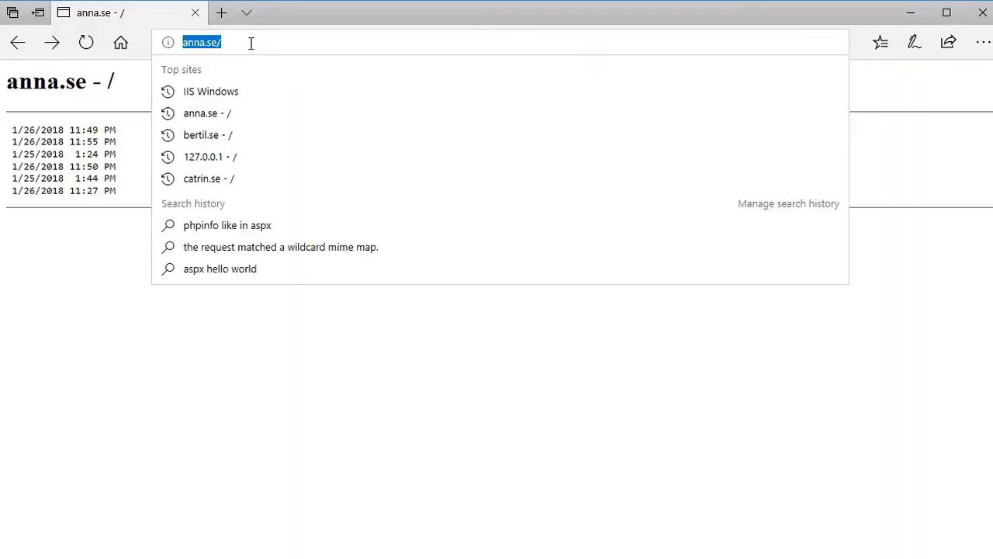
pyautogui.write('ber')
pyautogui.press('Return')
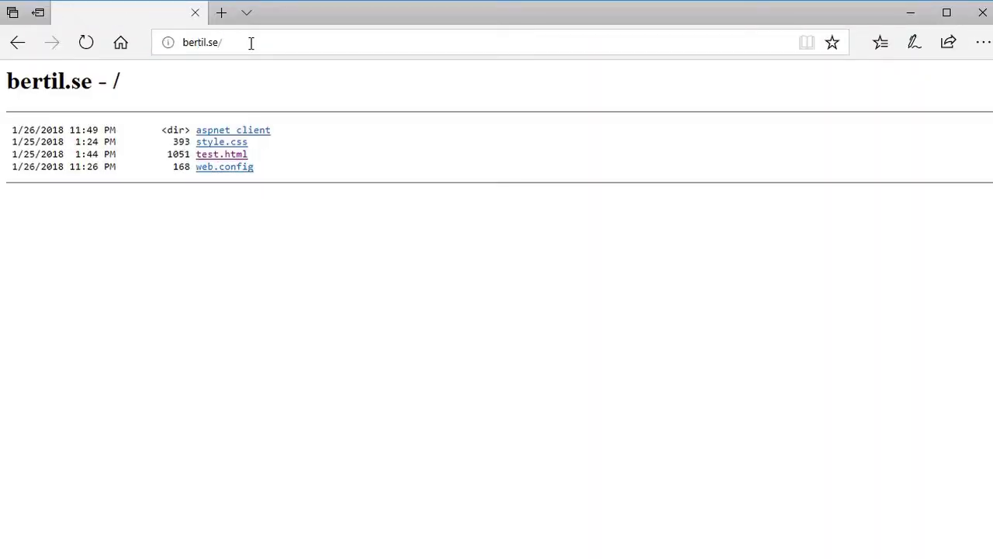
pyautogui.click(211, 156)
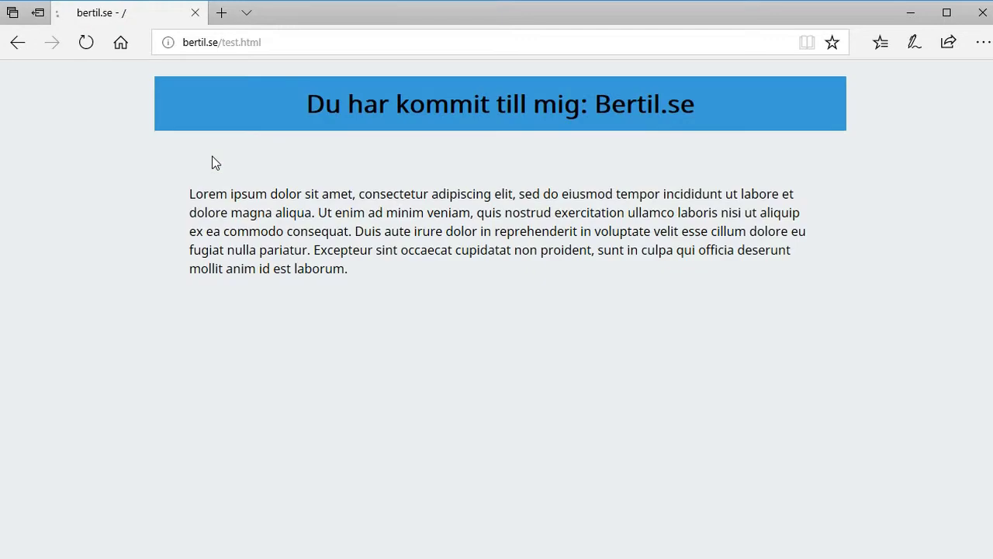
pyautogui.hotkey('alt', 'Left')
# Browse to catrin.se, view its test.html page and go back to the directory listing
pyautogui.click(241, 42)
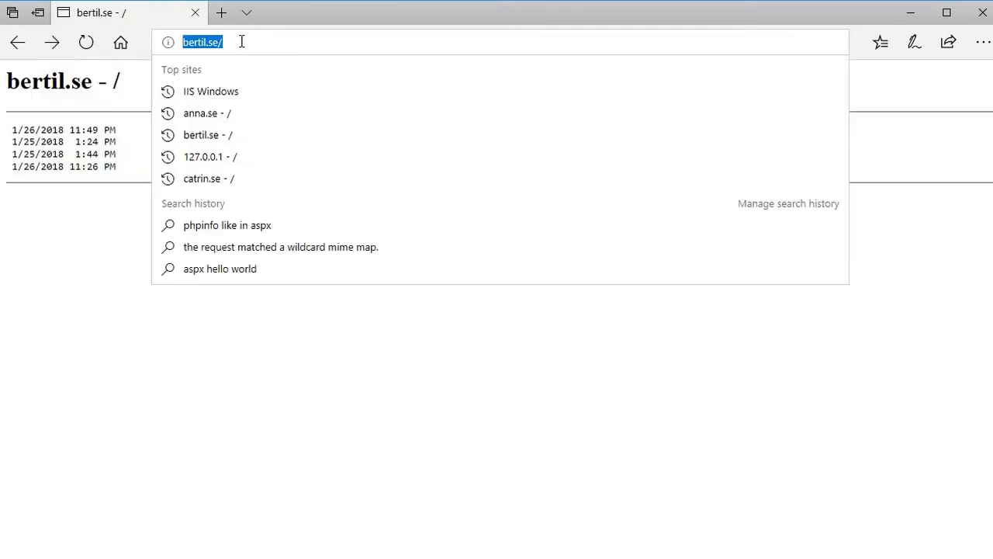
pyautogui.write('catrin')
pyautogui.press('Return')
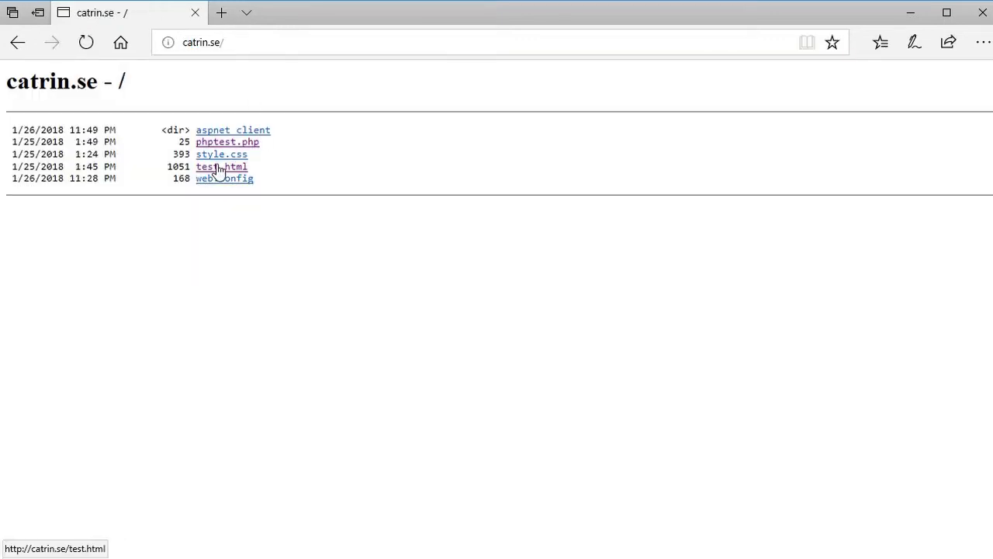
pyautogui.click(217, 166)
pyautogui.hotkey('alt', 'Left')
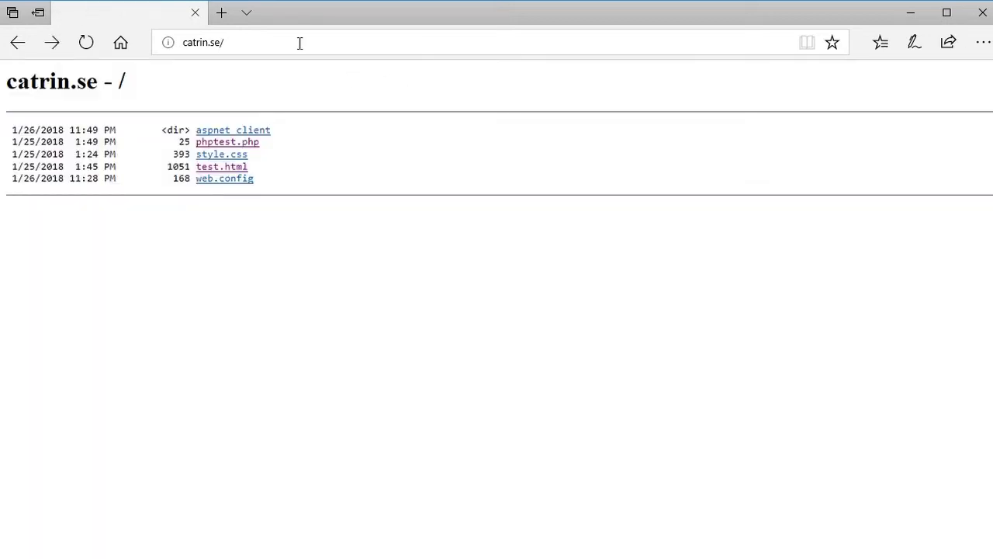
# Browse to david.se and open its test.html page
pyautogui.click(300, 42)
pyautogui.write('david')
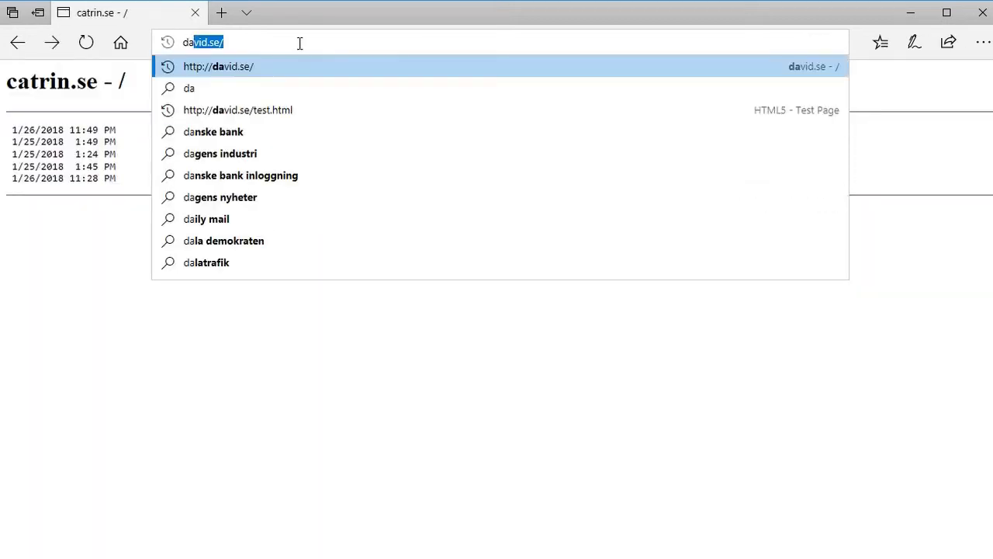
pyautogui.press('Return')
pyautogui.click(231, 155)
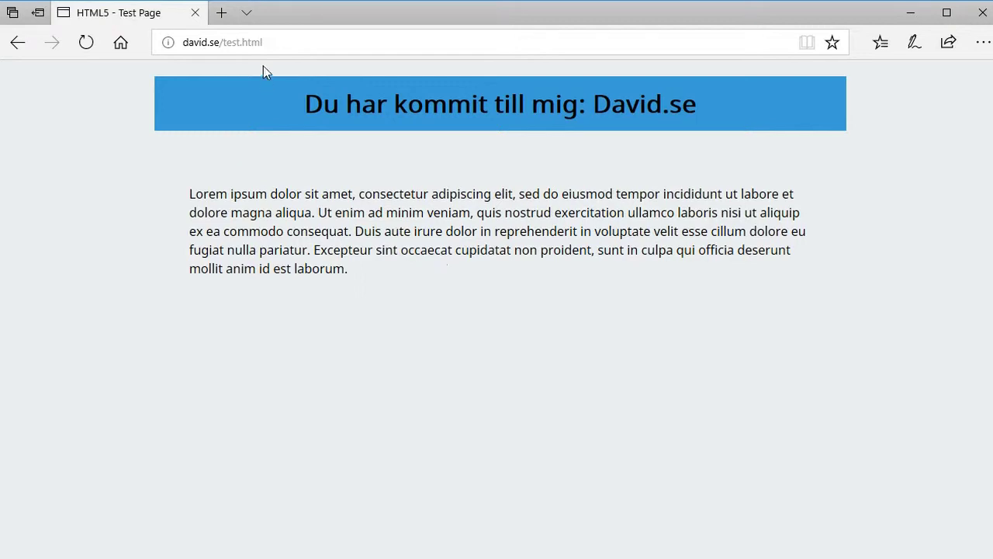
# Browse to the root directory listing of anna.se
pyautogui.click(295, 45)
pyautogui.write('anna.se/')
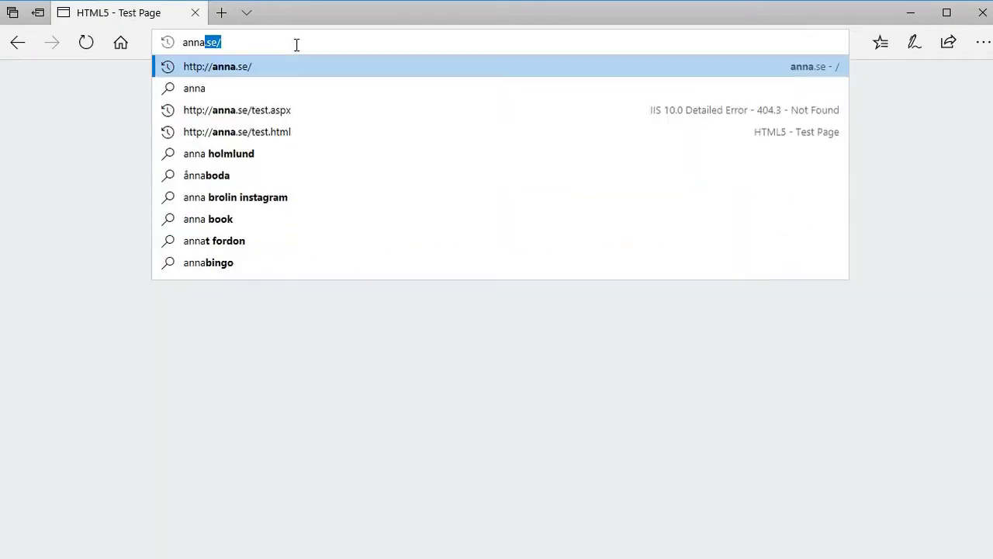
pyautogui.press('Return')
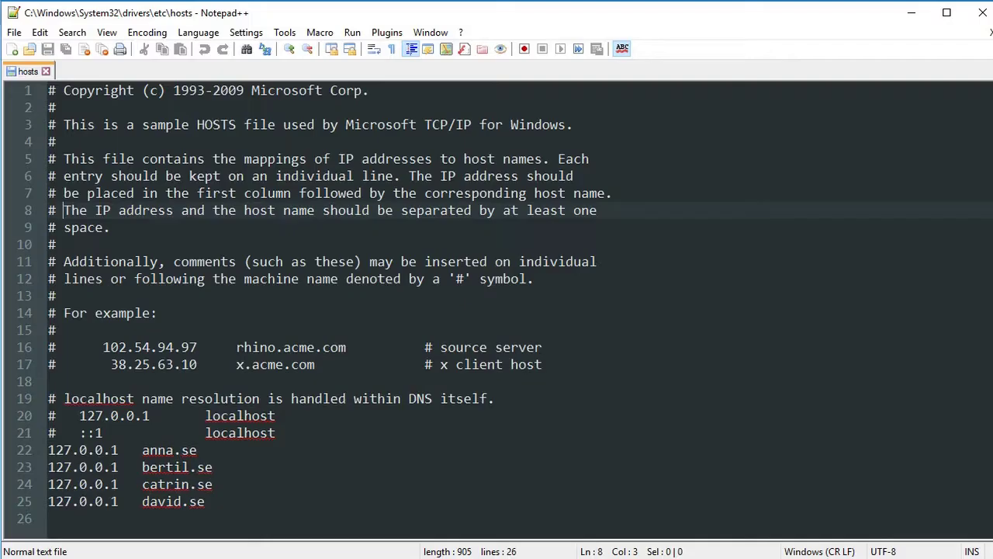
# In Notepad++, open info.aspx and test.aspx together from C:\webbroot\anna.se
pyautogui.click(230, 218)
pyautogui.hotkey('ctrl', 'o')
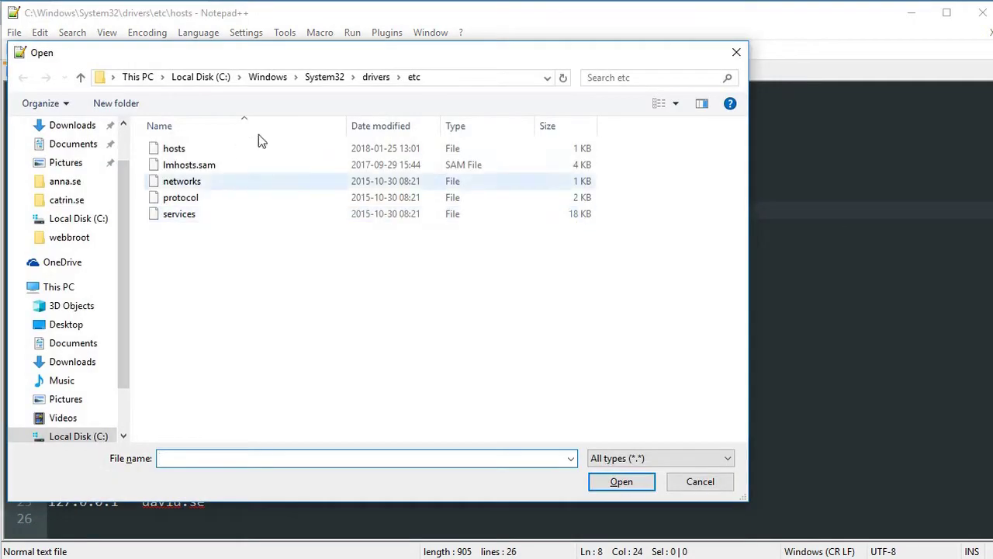
pyautogui.click(66, 186)
pyautogui.click(166, 164)
pyautogui.keyDown('ctrl'); pyautogui.click(183, 199); pyautogui.keyUp('ctrl')
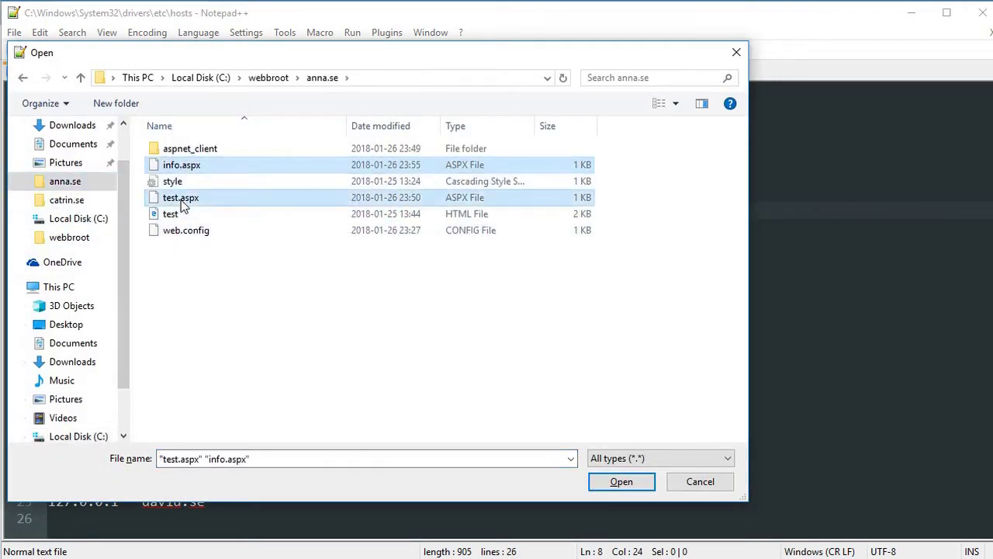
pyautogui.click(640, 485)
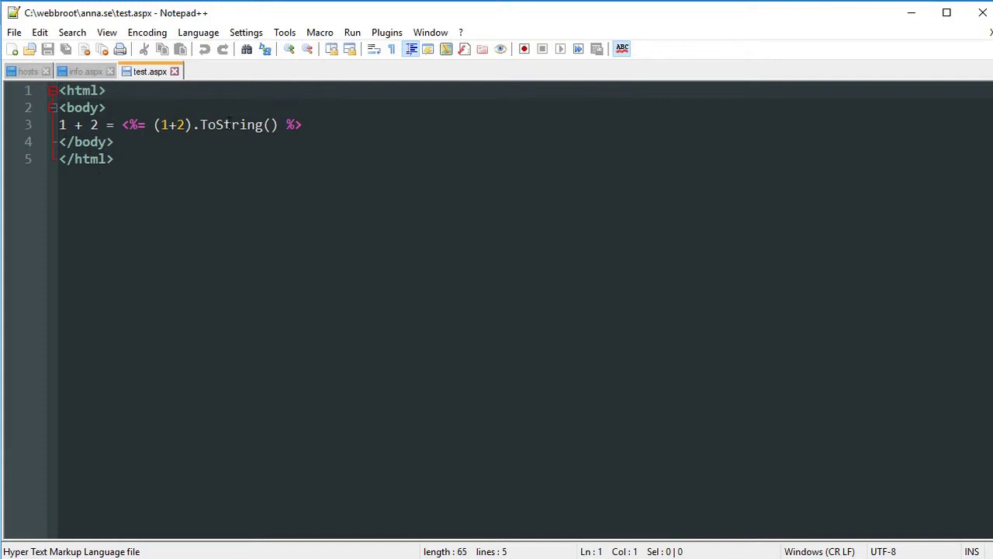
# Examine the inline ASP.NET expression in test.aspx and the page directive in info.aspx
pyautogui.moveTo(115, 125); pyautogui.dragTo(337, 125)
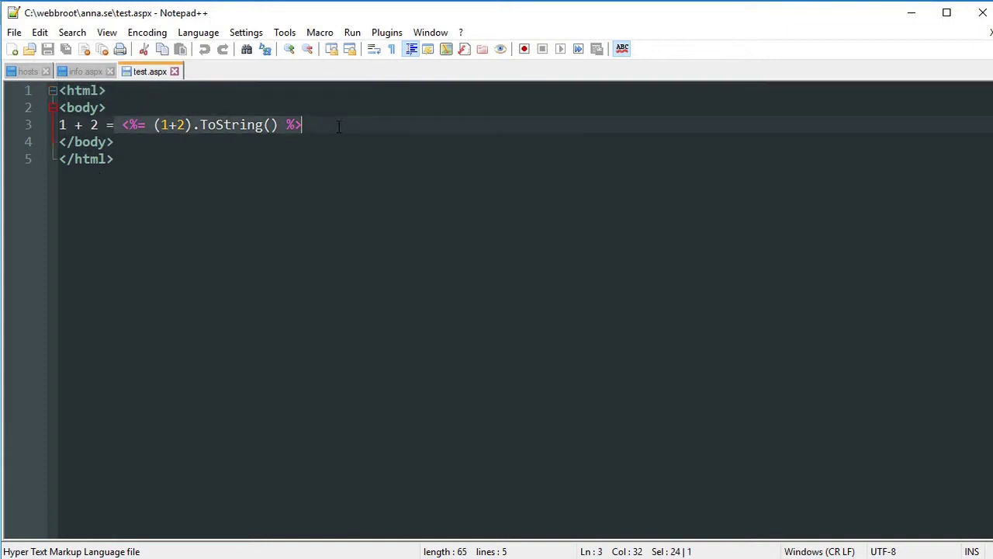
pyautogui.click(337, 125)
pyautogui.click(90, 72)
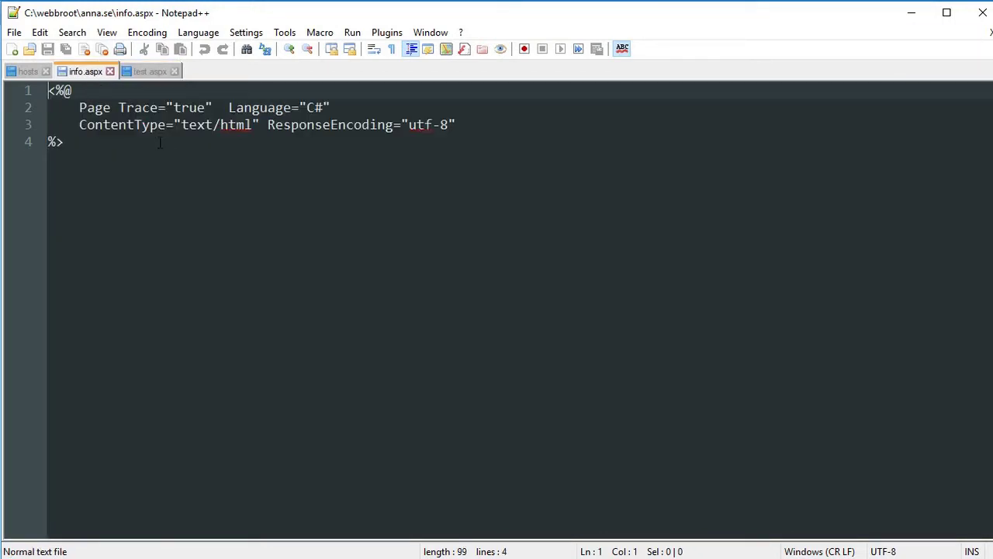
pyautogui.click(253, 172)
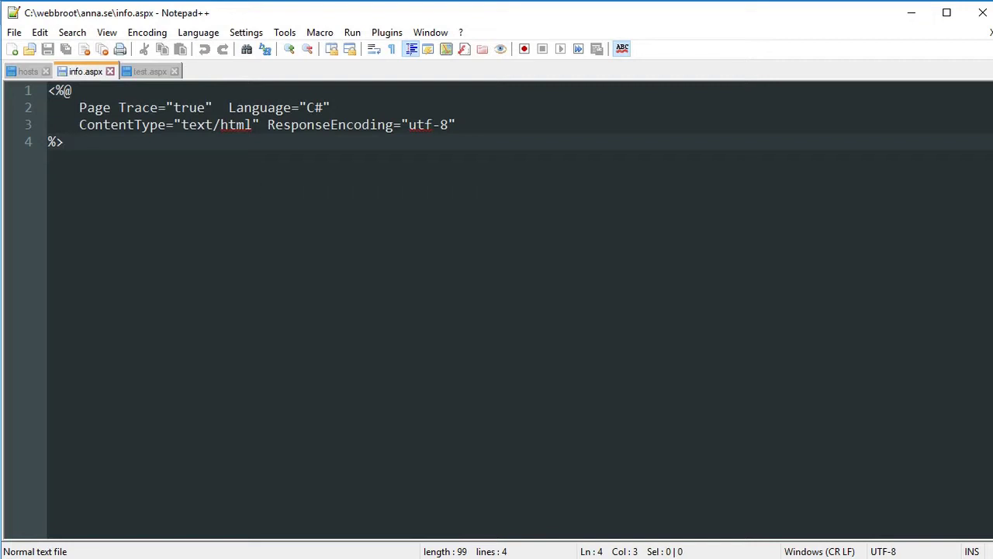
# Switch to the Edge browser, try test.aspx and info.aspx on anna.se, and return to the directory listing
pyautogui.hotkey('alt', 'Tab')
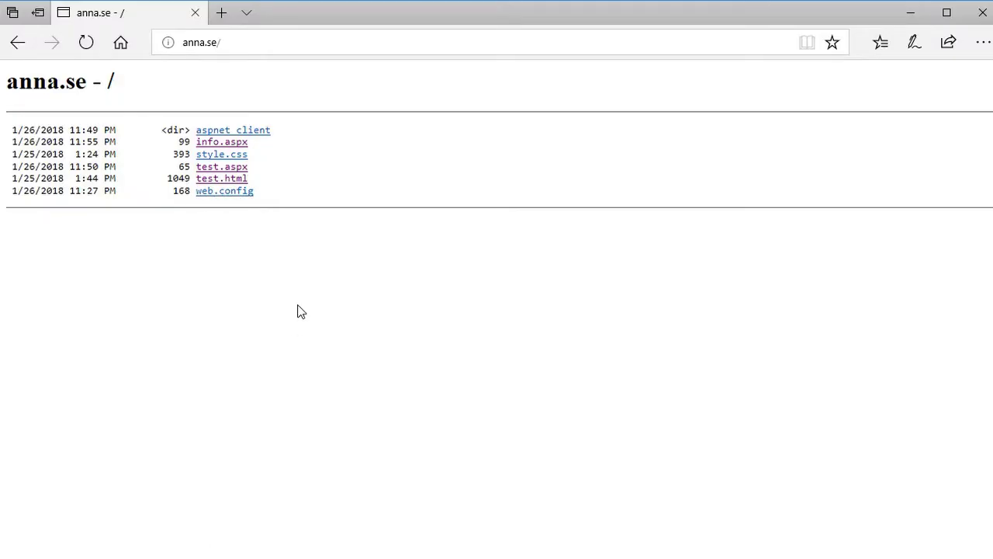
pyautogui.click(231, 167)
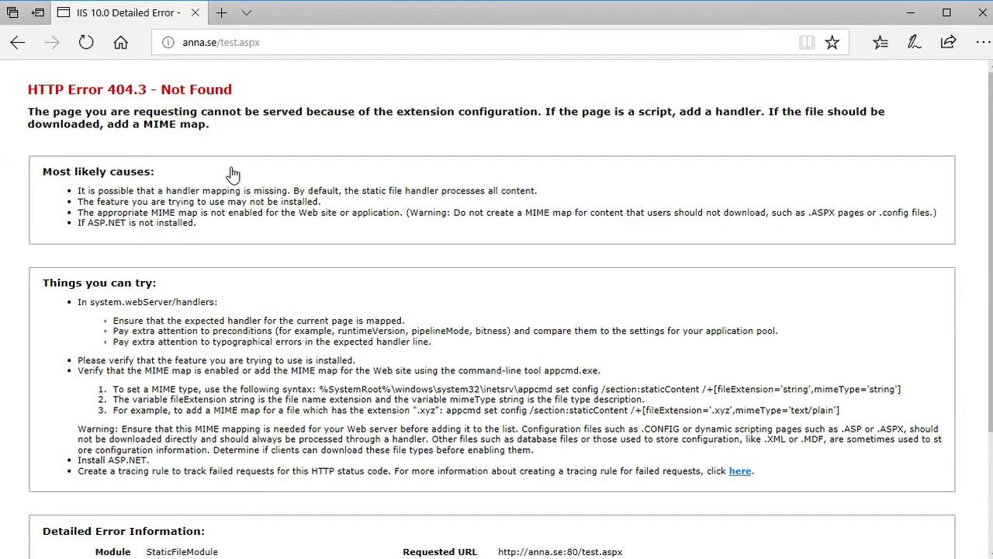
pyautogui.hotkey('alt', 'Left')
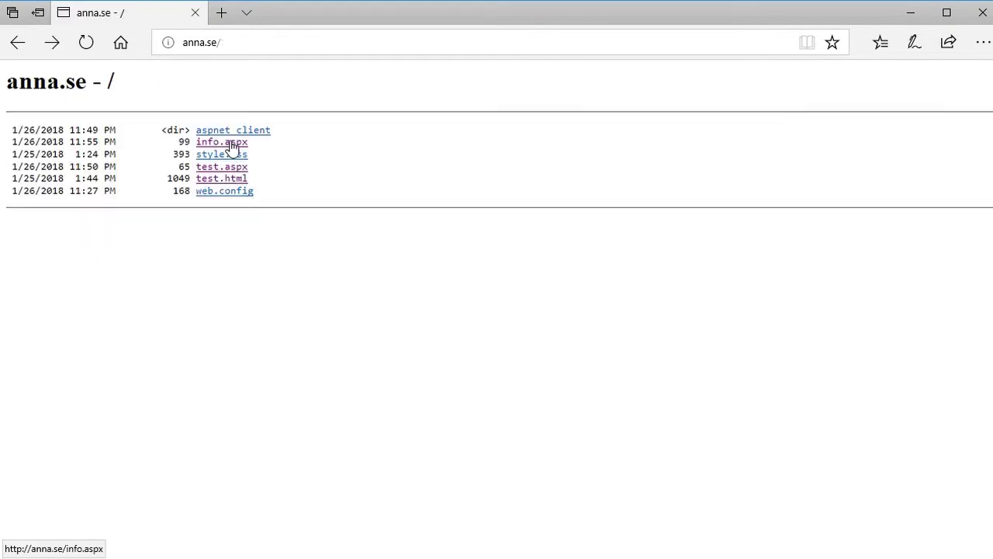
pyautogui.click(230, 145)
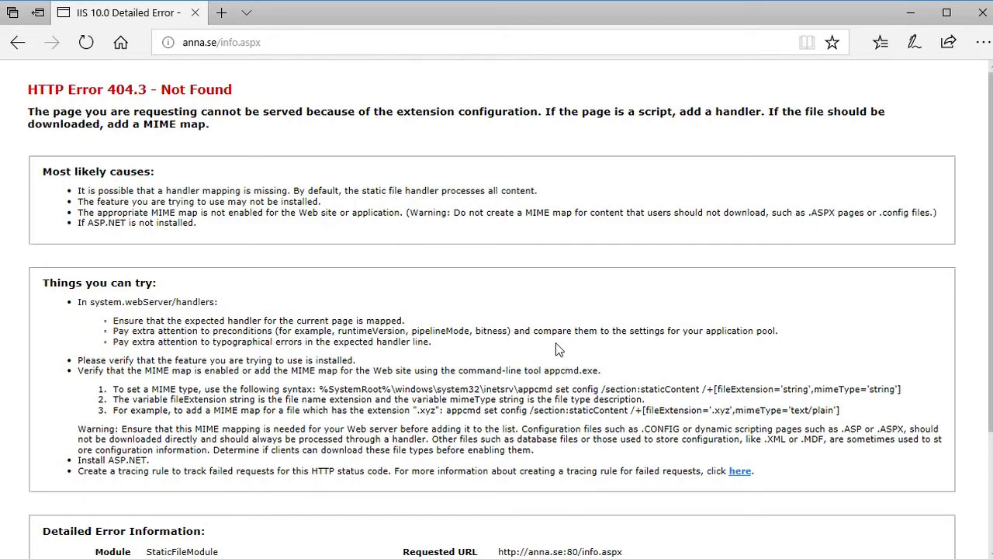
pyautogui.hotkey('alt', 'Left')
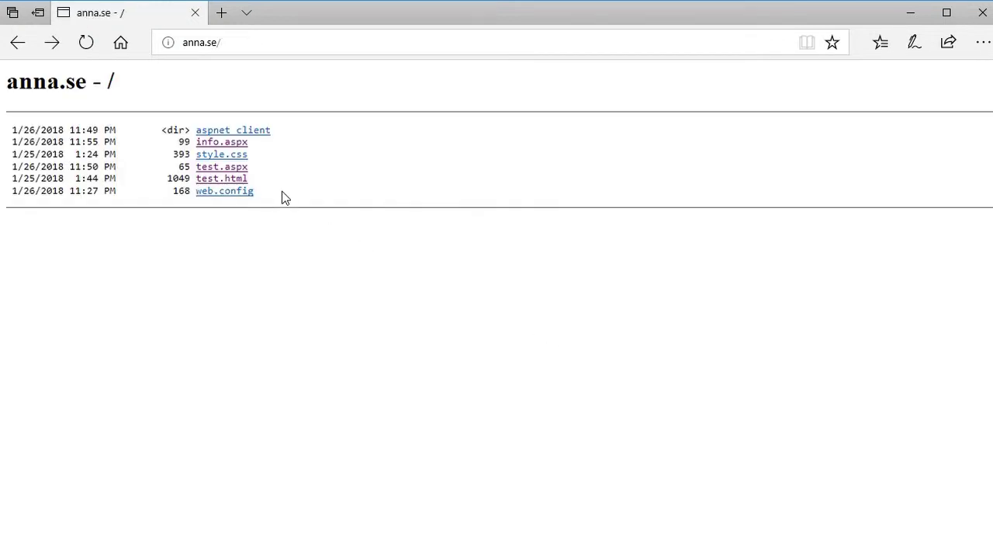
# Request test.aspx from anna.se, and bring up an enlarged Windows Features dialog for turning Windows features on or off
pyautogui.click(230, 169)
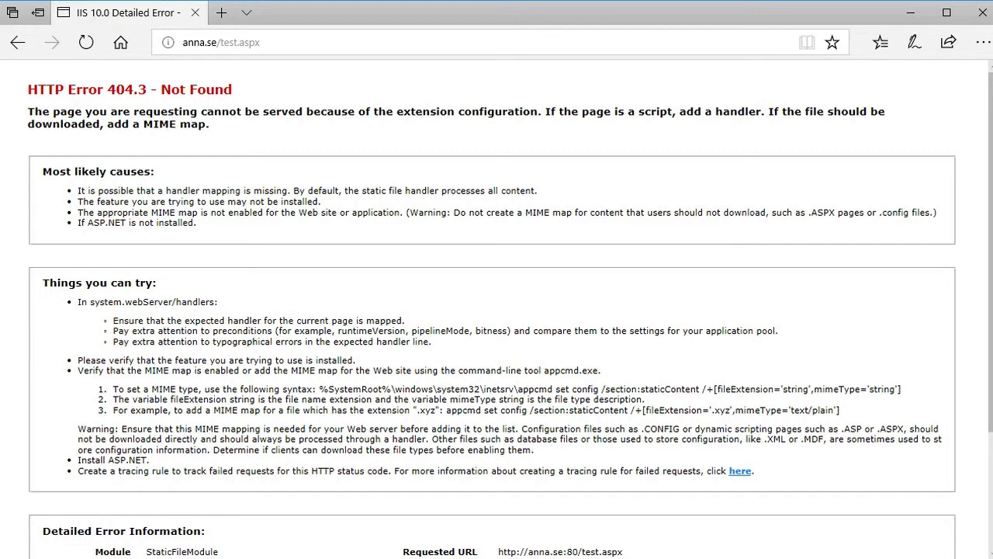
pyautogui.press('super')
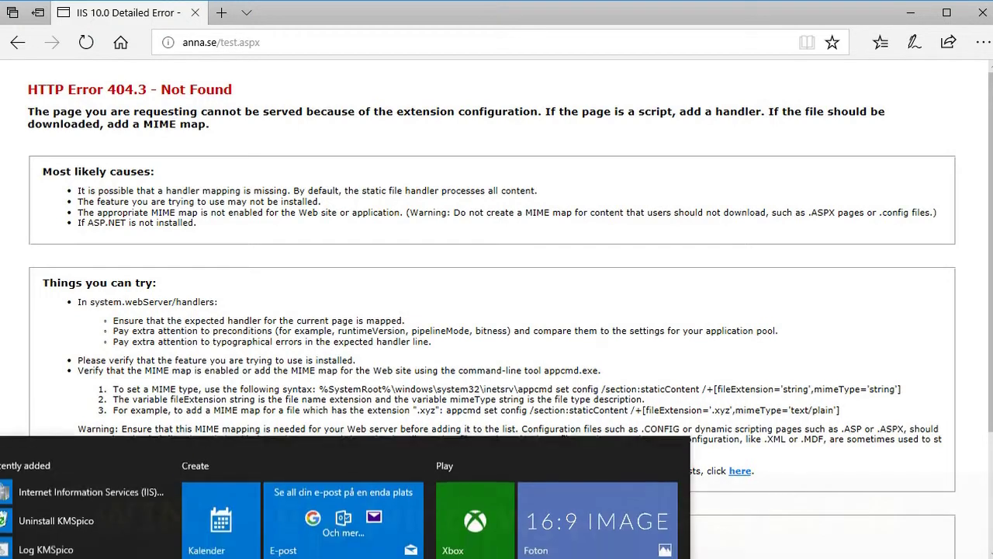
pyautogui.write('feat')
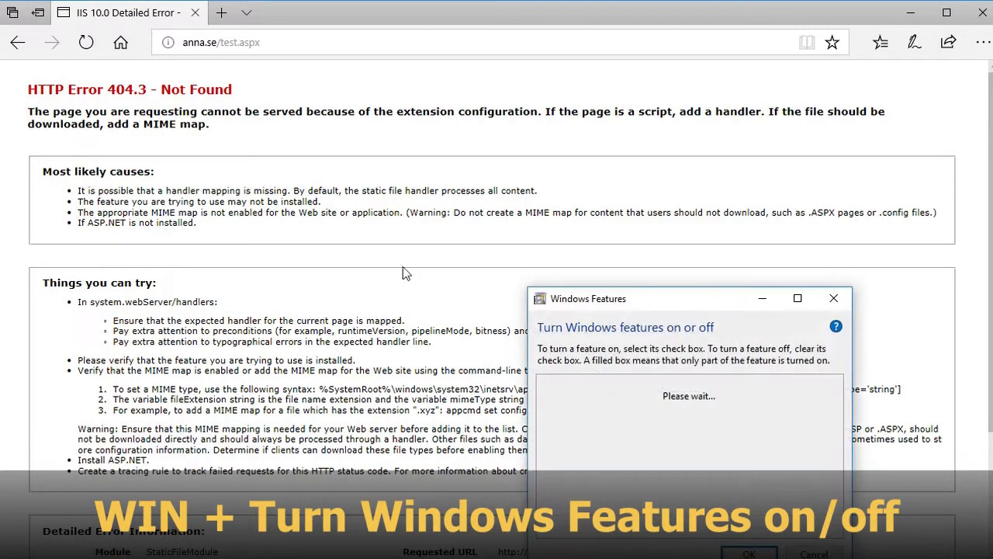
pyautogui.moveTo(683, 286); pyautogui.dragTo(468, 48)
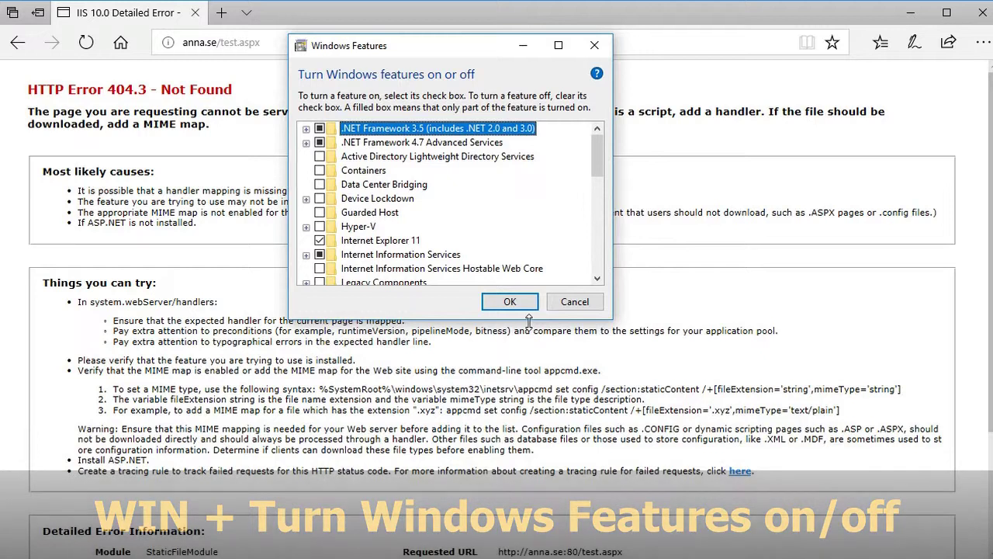
pyautogui.moveTo(530, 322); pyautogui.dragTo(580, 476)
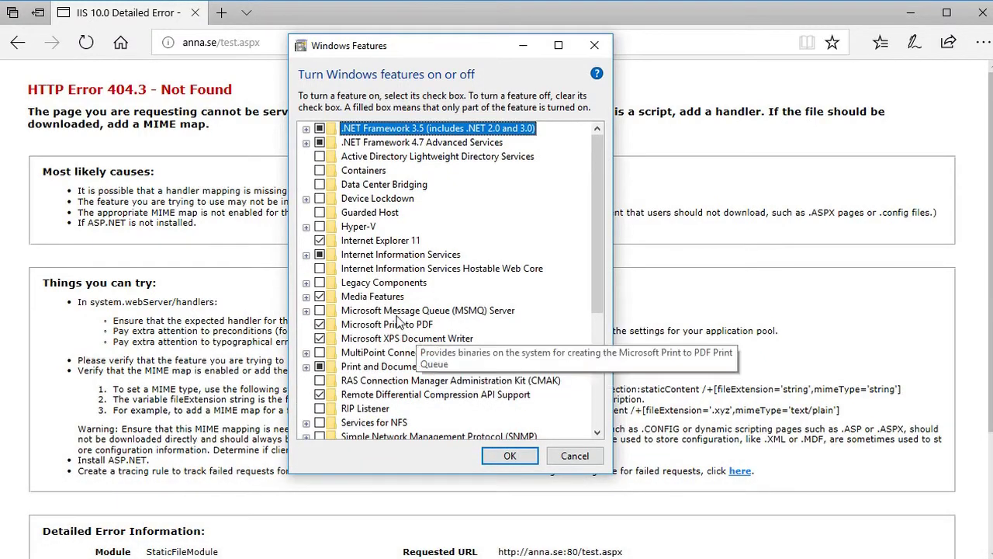
# Enable ASP.NET 4.7 in the Application Development Features of World Wide Web Services under Internet Information Services, and apply the change
pyautogui.click(307, 255)
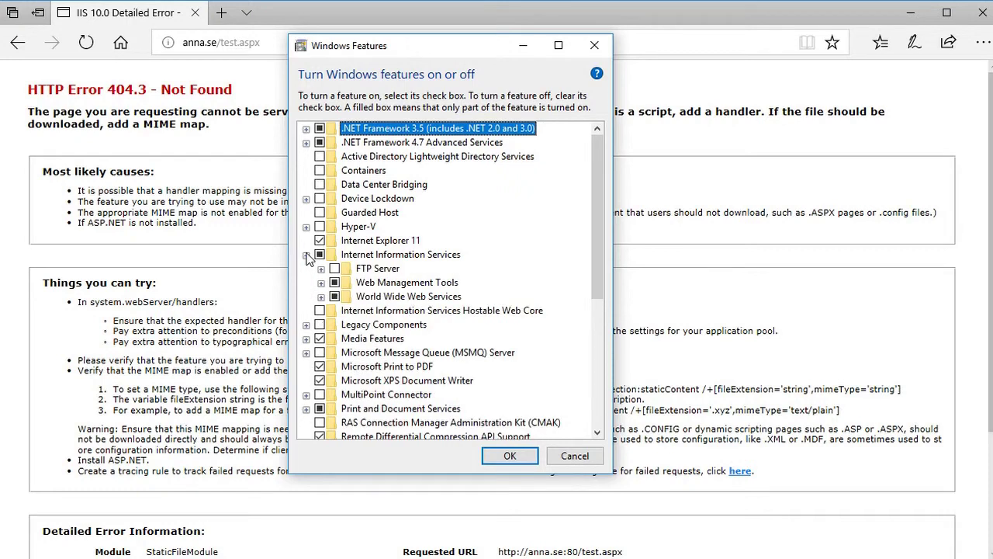
pyautogui.click(320, 296)
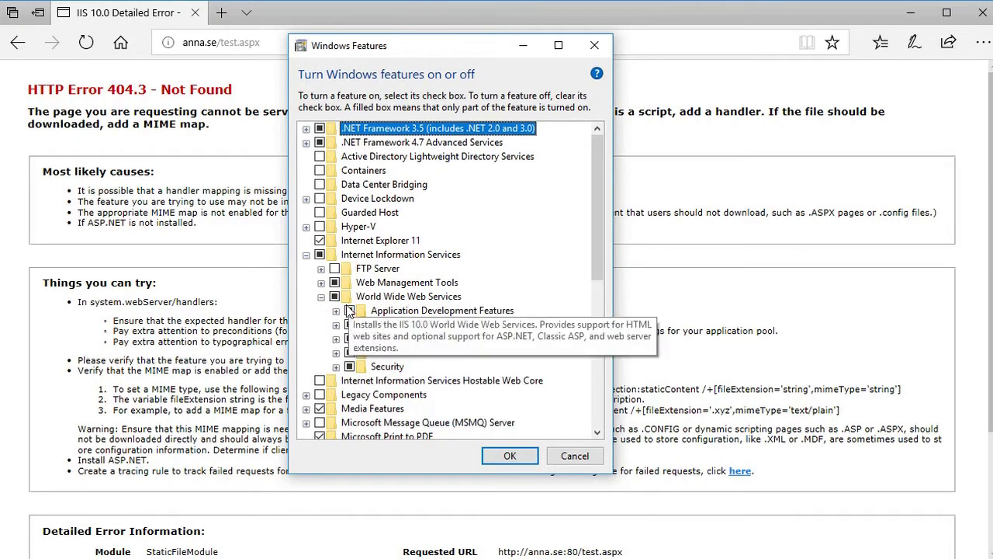
pyautogui.click(337, 311)
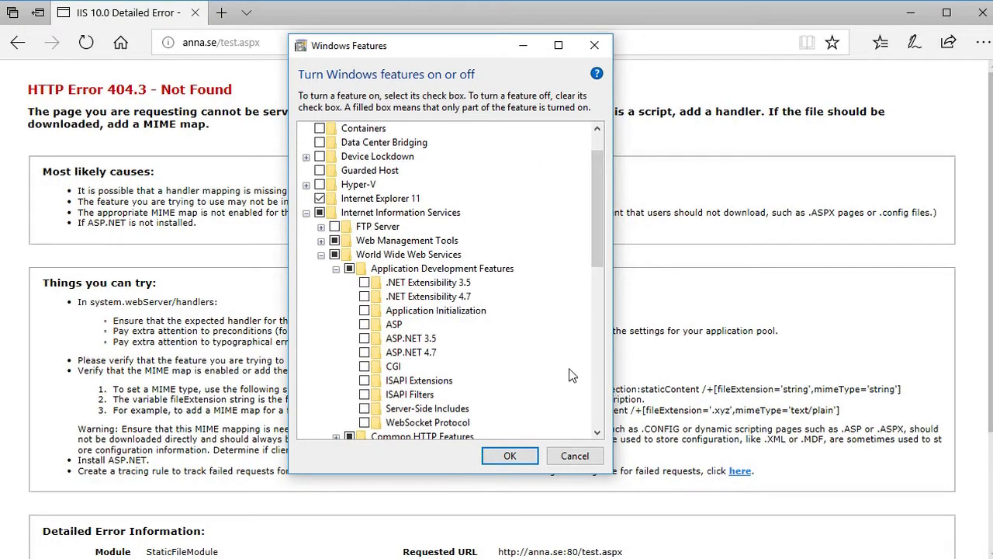
pyautogui.click(404, 358)
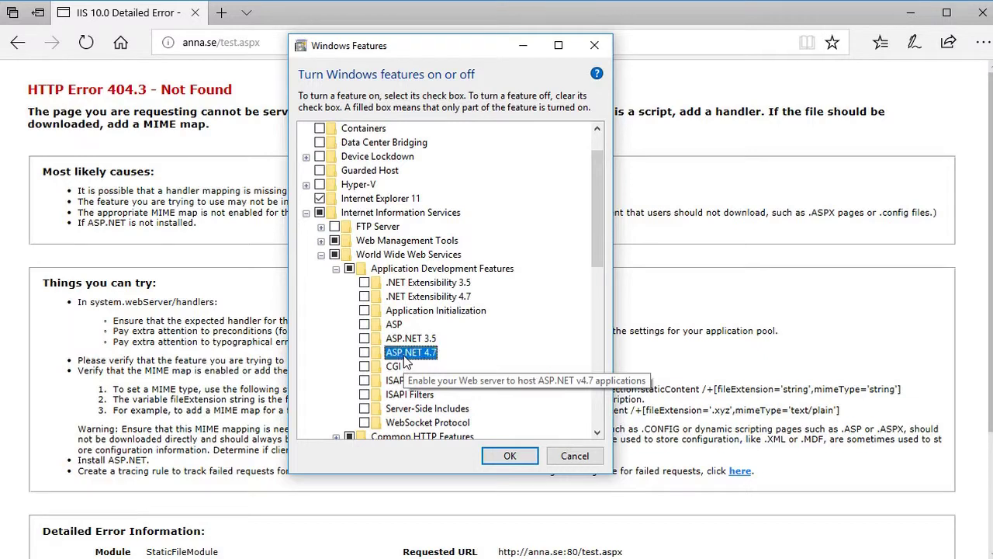
pyautogui.click(364, 353)
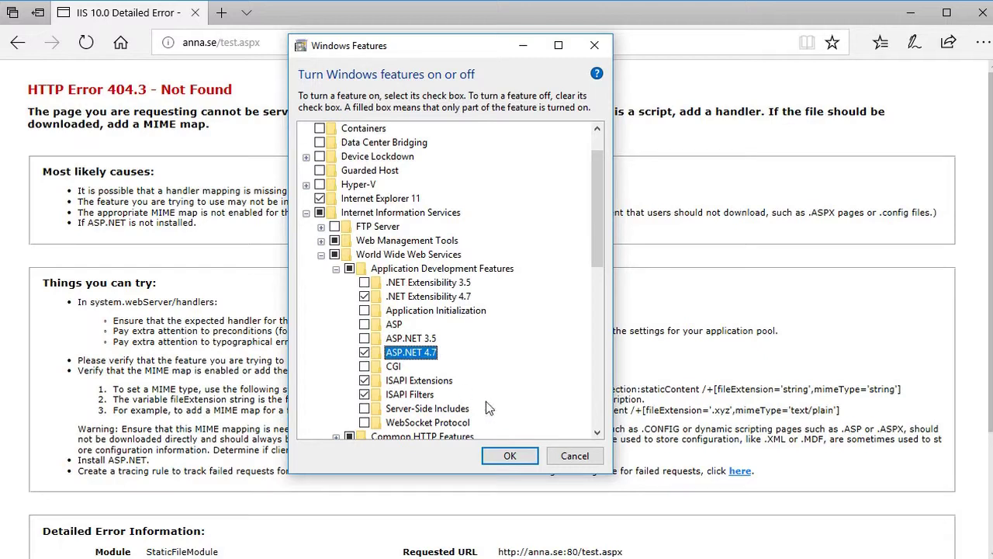
pyautogui.click(508, 456)
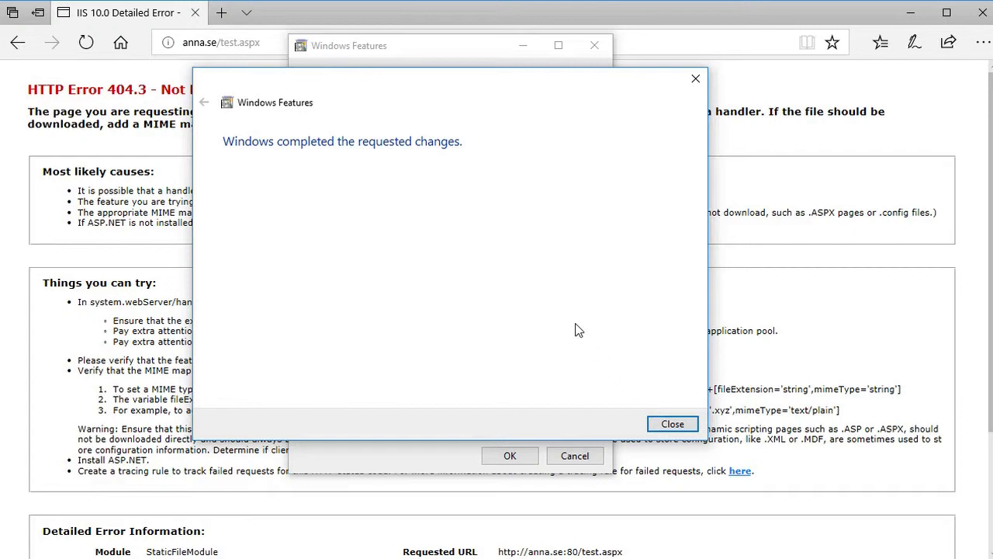
pyautogui.click(689, 428)
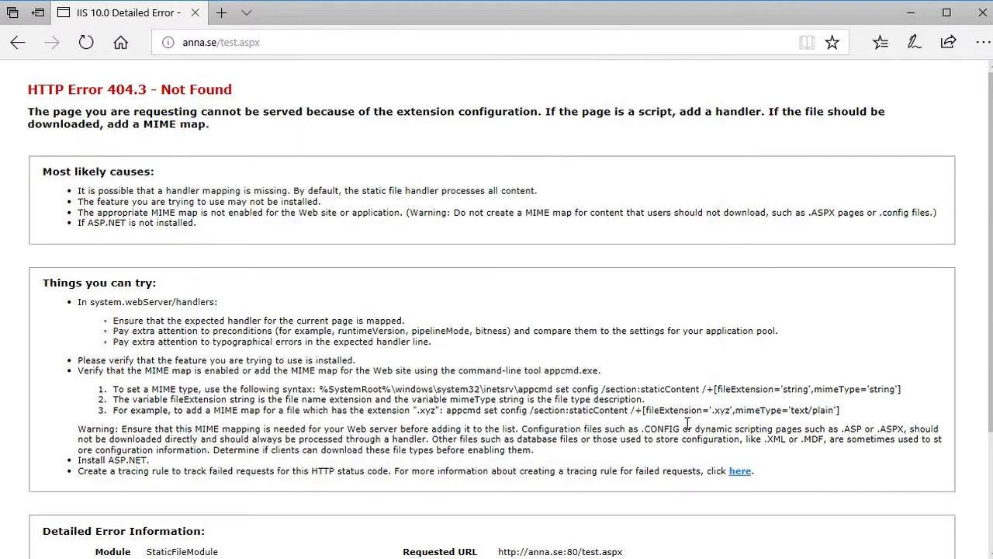
# Reload test.aspx on anna.se in the browser, and return to the site's root directory listing
pyautogui.click(86, 42)
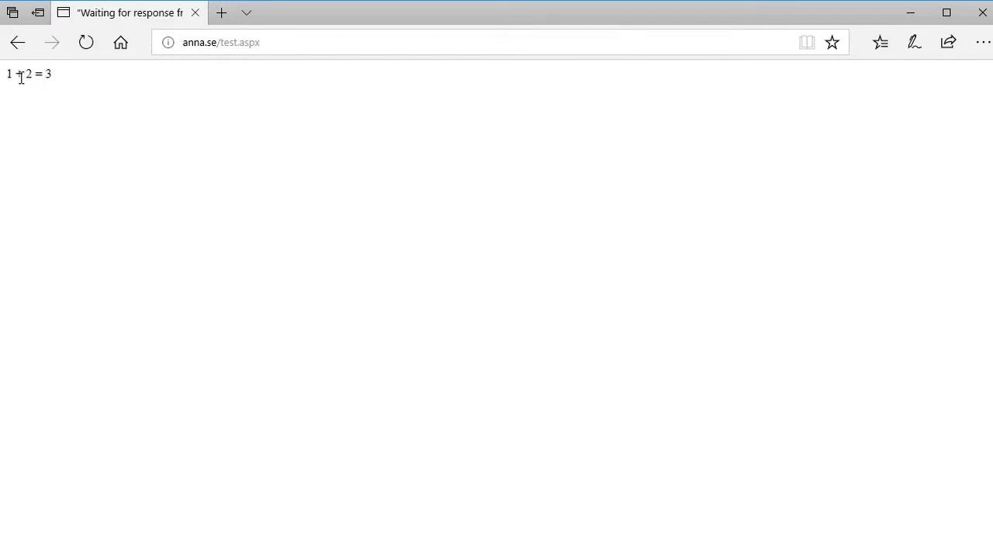
pyautogui.moveTo(221, 42); pyautogui.dragTo(231, 42)
pyautogui.moveTo(350, 39); pyautogui.dragTo(434, 38)
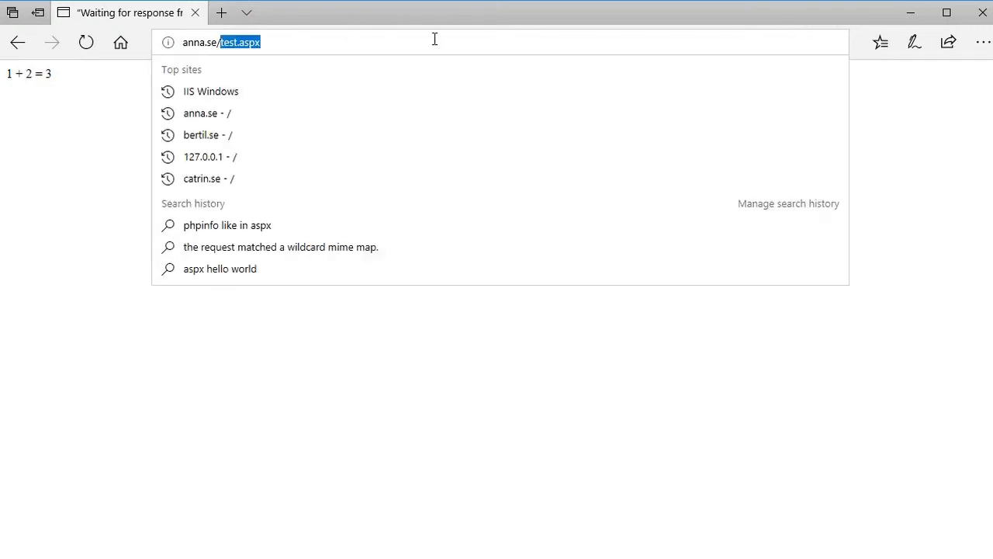
pyautogui.press('BackSpace')
pyautogui.press('Return')
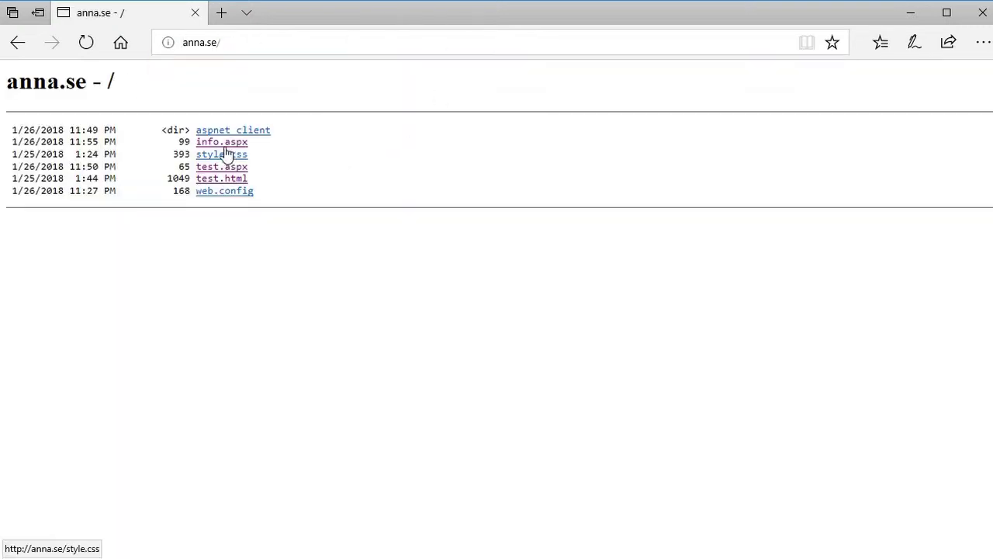
# Open info.aspx on anna.se and examine its trace output, including the APPL_PHYSICAL_PATH server variable
pyautogui.click(225, 143)
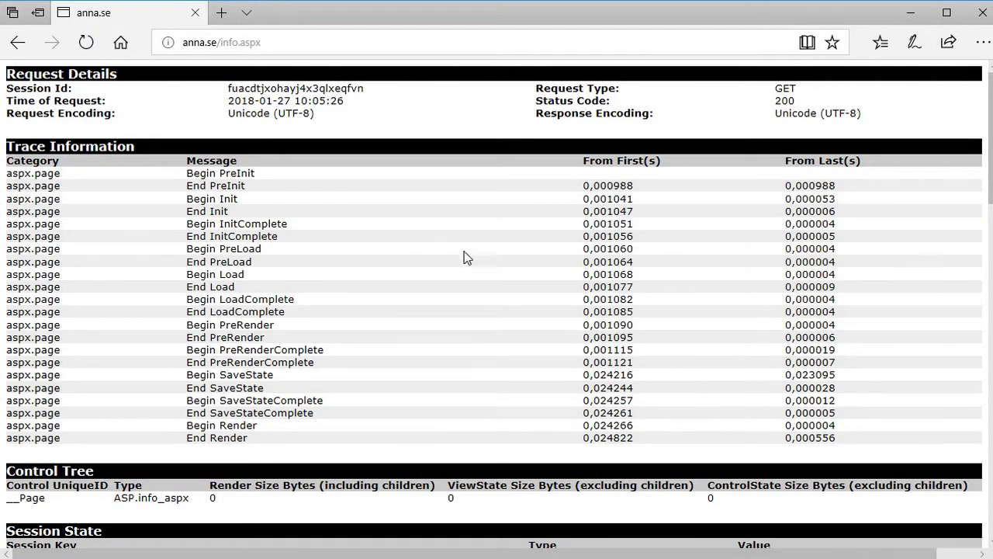
pyautogui.scroll(-5, 505, 268)
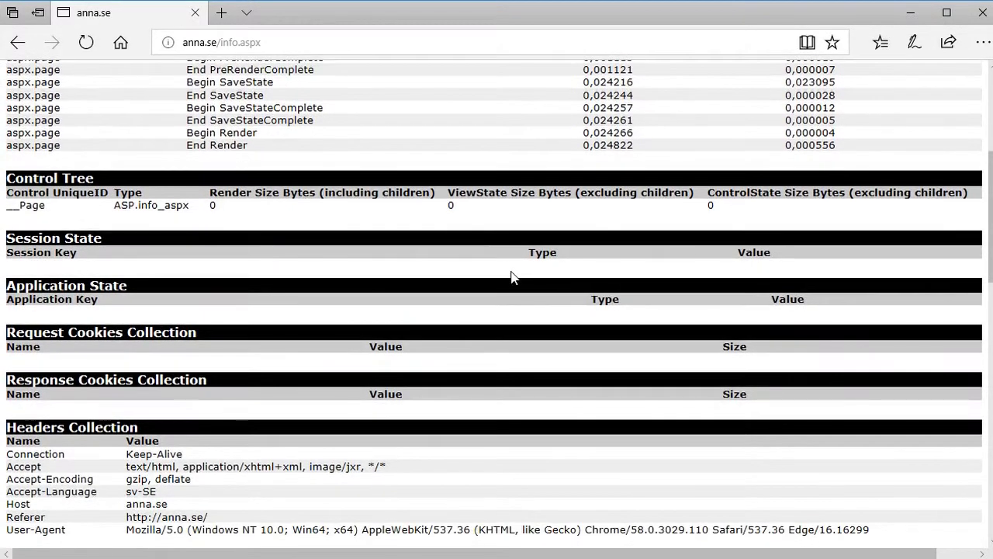
pyautogui.scroll(-5, 510, 277)
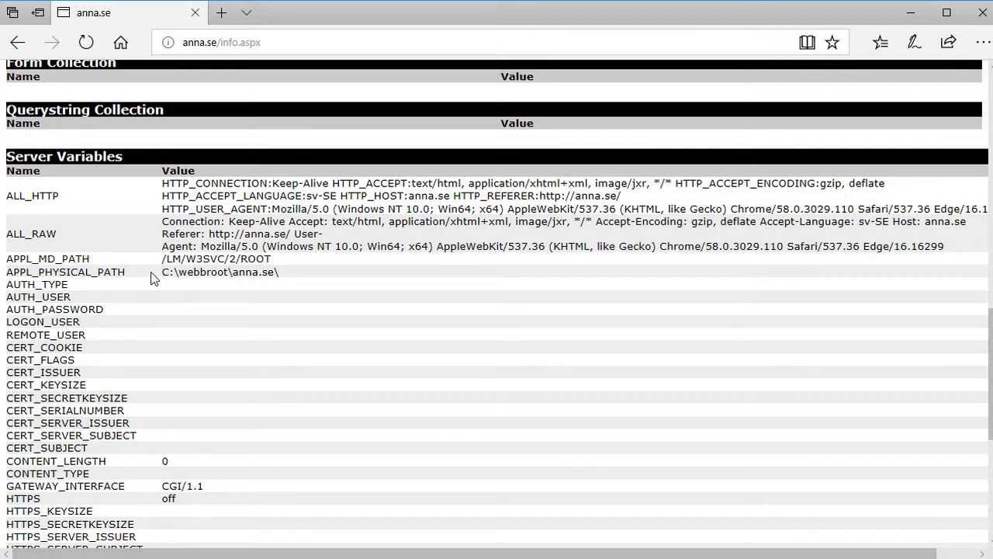
pyautogui.moveTo(164, 274); pyautogui.dragTo(344, 273)
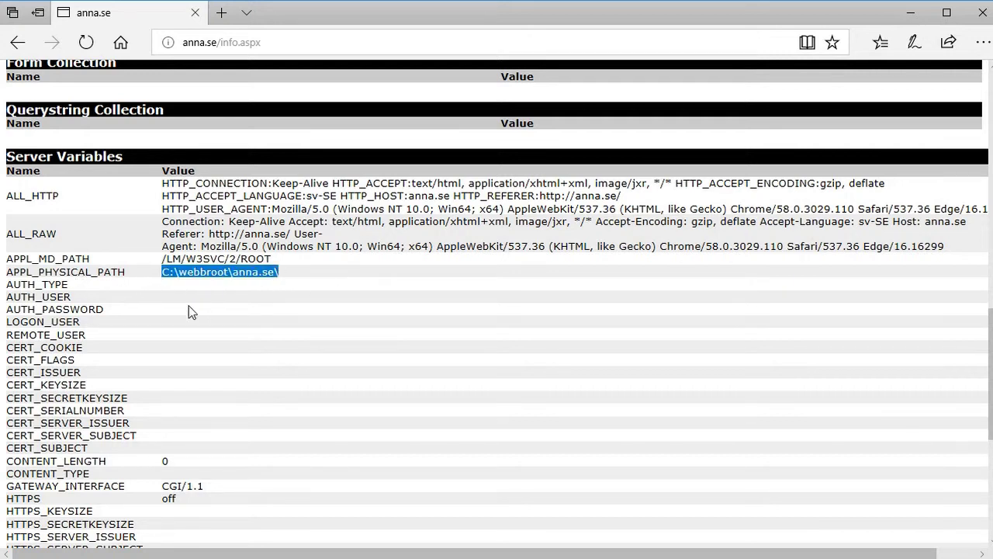
pyautogui.click(331, 275)
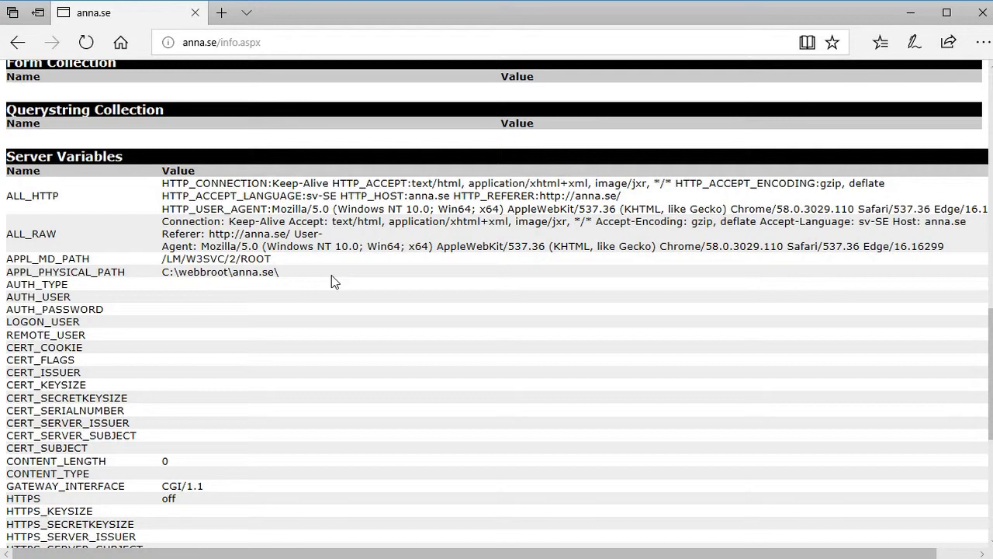
pyautogui.scroll(15, 633, 223)
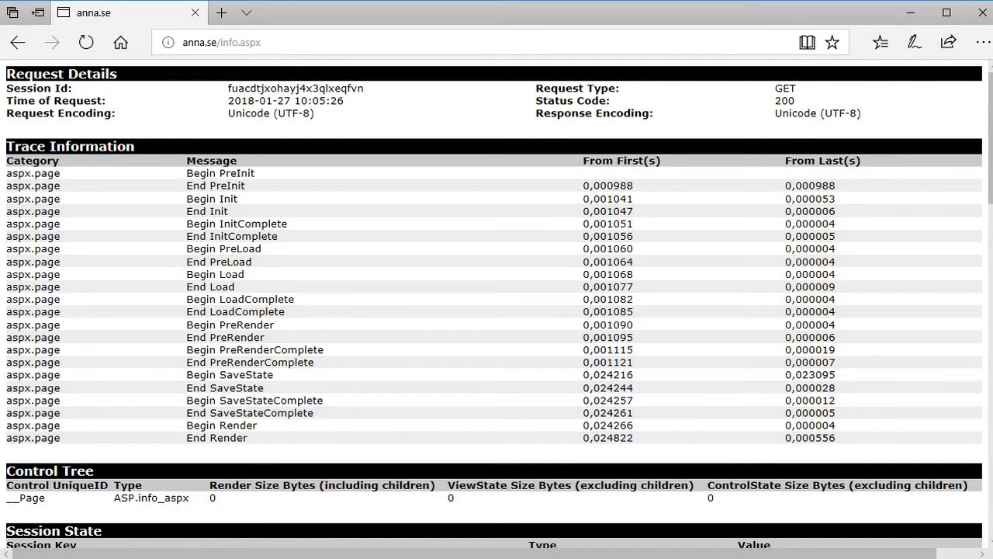
# Switch to the Command Prompt and change the working directory to C:\Windows\Microsoft.NET\Framework64\v4.0.30319
pyautogui.hotkey('alt', 'Tab')
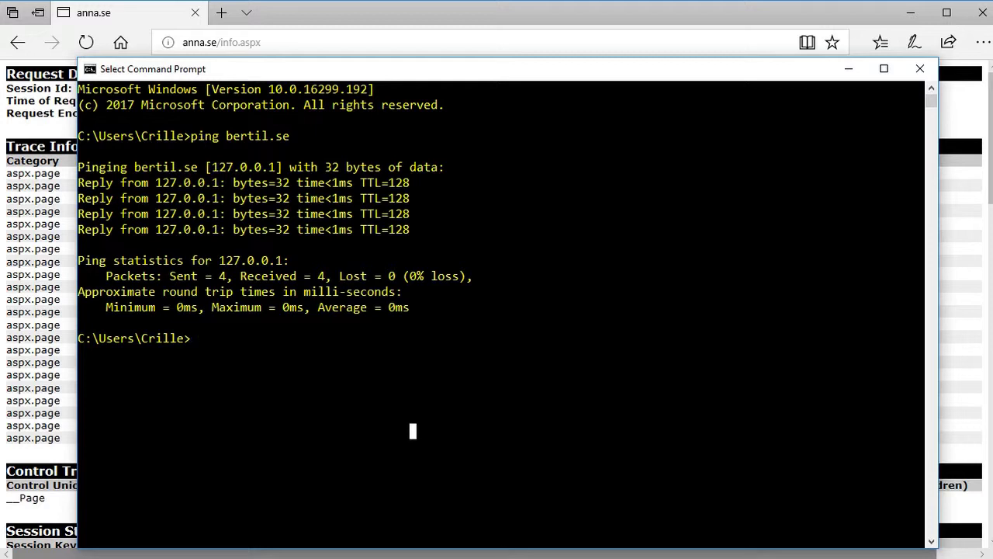
pyautogui.write('cd \\')
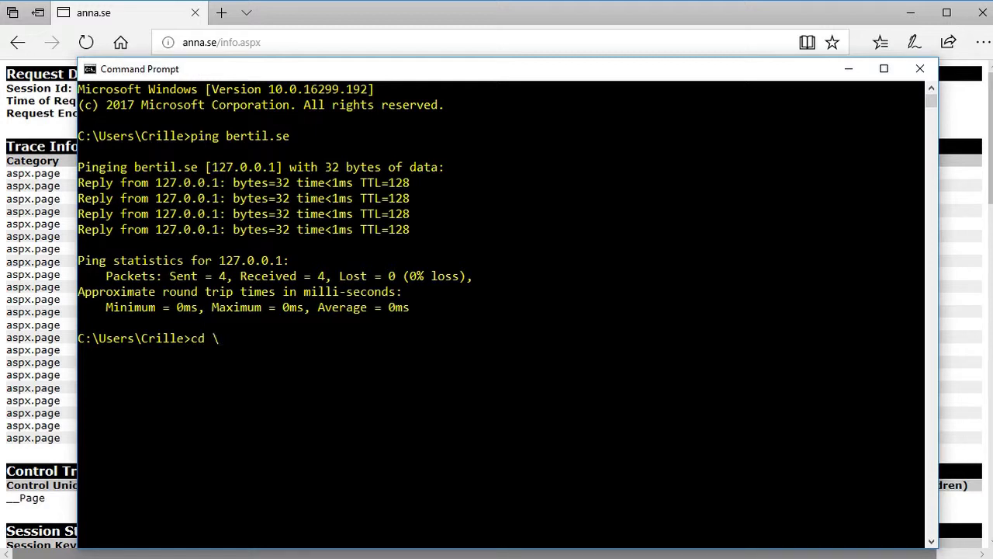
pyautogui.press('Return')
pyautogui.write('cd win')
pyautogui.press('Tab')
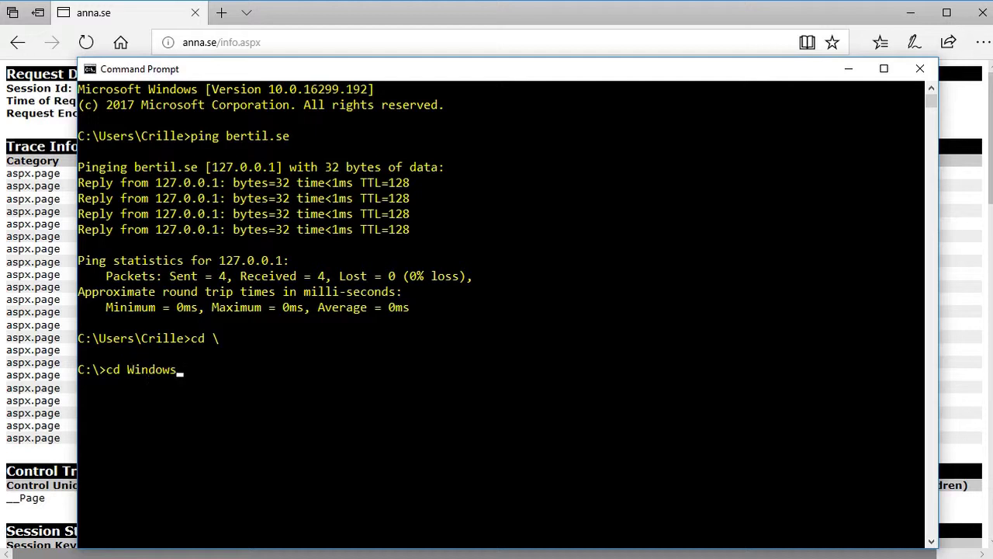
pyautogui.write('\\mic')
pyautogui.press('Tab')
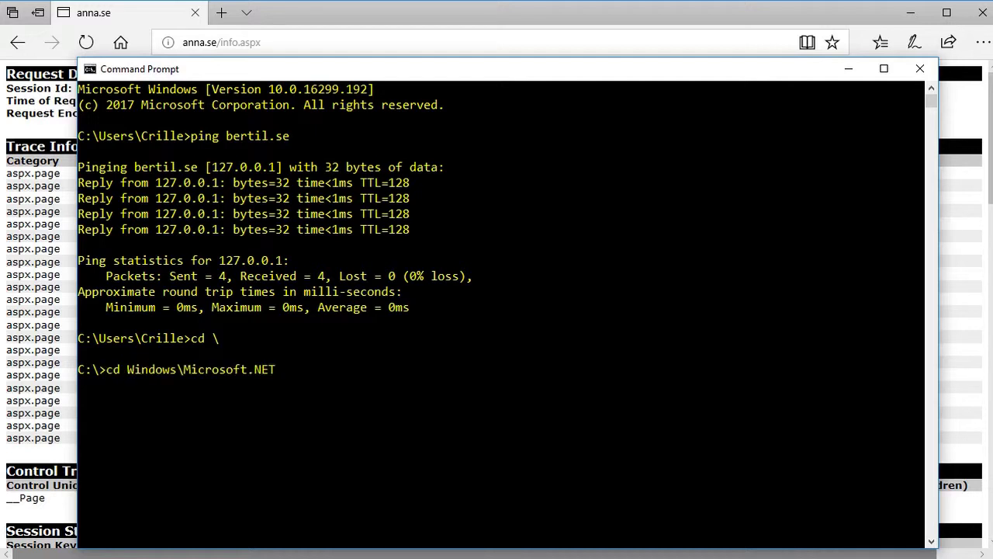
pyautogui.write('\\fr')
pyautogui.press('Tab')
pyautogui.press('Tab')
pyautogui.write('\\')
pyautogui.press('Tab')
pyautogui.press('Tab')
pyautogui.press('Tab')
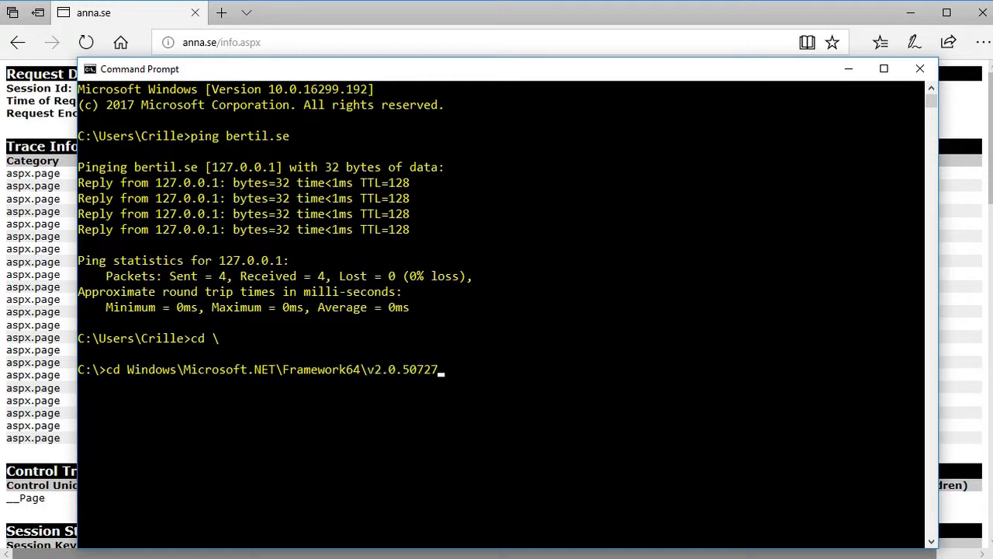
pyautogui.press('Tab')
pyautogui.press('Tab')
pyautogui.press('Tab')
pyautogui.press('Tab')
pyautogui.press('Tab')
pyautogui.press('Return')
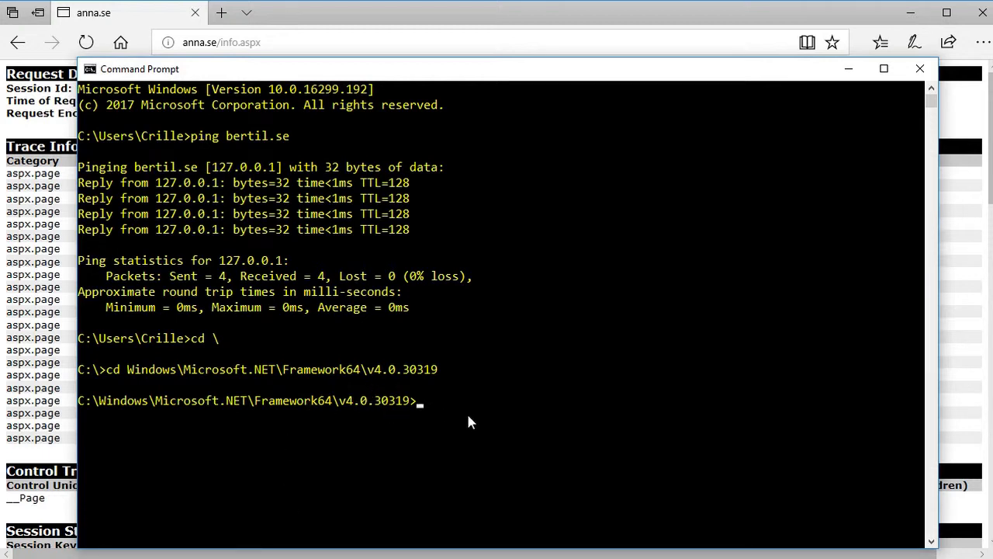
# List the files matching aspnet* in the framework folder and locate aspnet_regiis.exe among them
pyautogui.write('dir aspnet*')
pyautogui.press('Return')
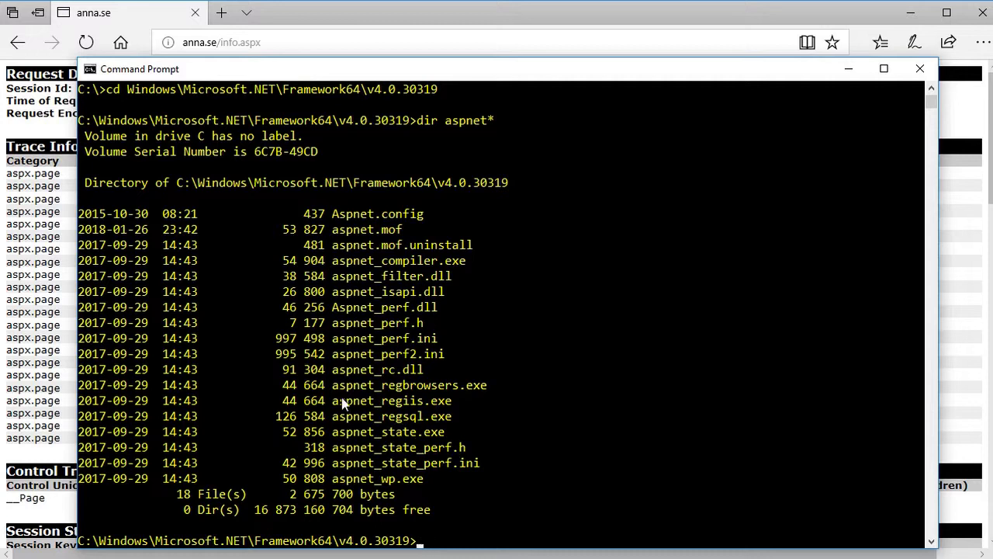
pyautogui.moveTo(334, 401); pyautogui.dragTo(466, 403)
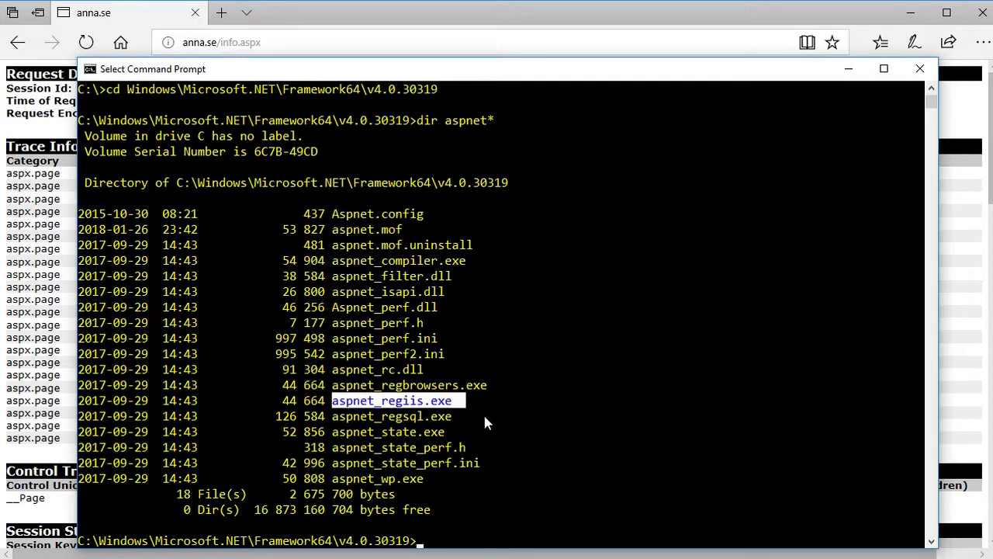
pyautogui.click(518, 401)
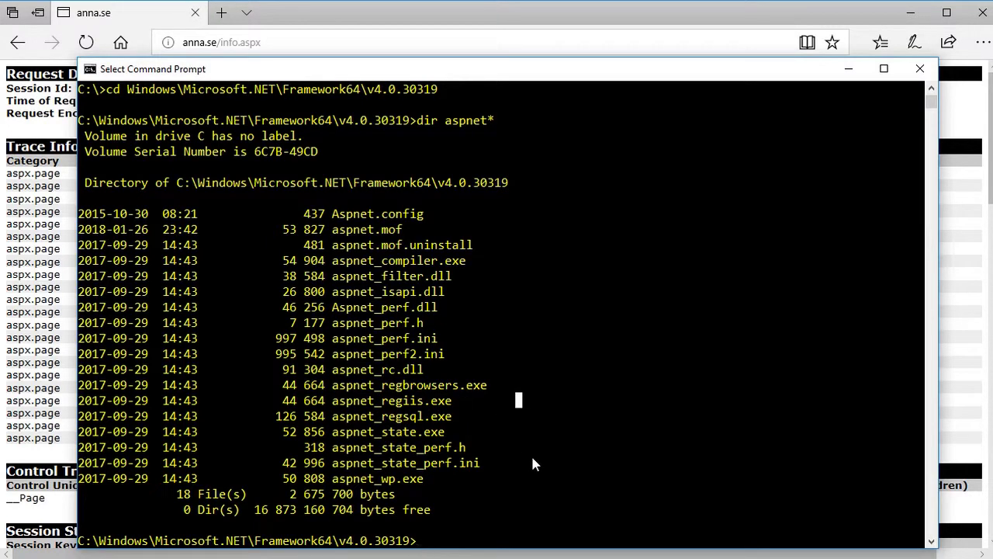
pyautogui.write('aspnet_reg')
pyautogui.press('Tab')
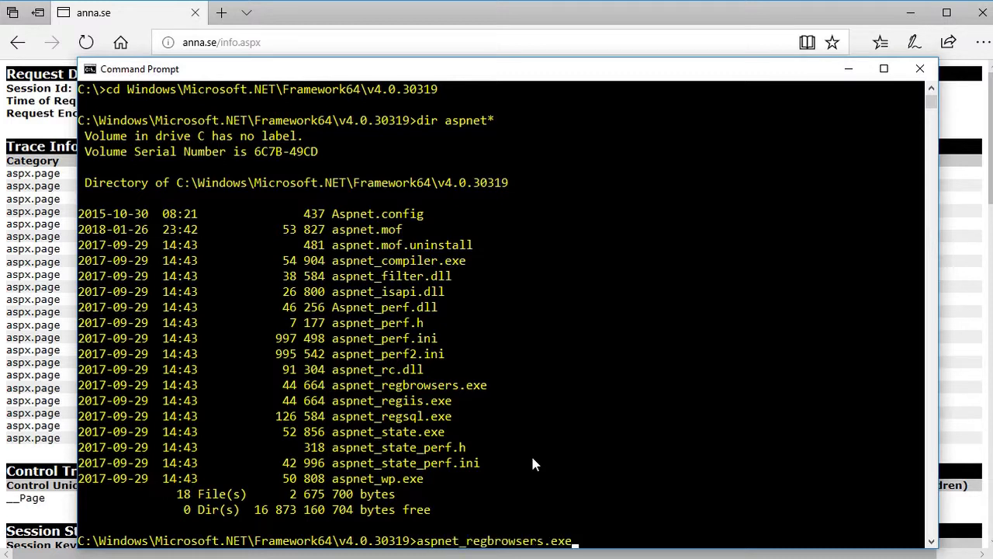
pyautogui.press('Tab')
pyautogui.write('-i')
pyautogui.press('BackSpace')
pyautogui.press('BackSpace')
pyautogui.press('BackSpace')
pyautogui.press('BackSpace')
pyautogui.press('BackSpace')
pyautogui.press('BackSpace')
pyautogui.press('BackSpace')
pyautogui.press('BackSpace')
pyautogui.press('BackSpace')
pyautogui.press('BackSpace')
pyautogui.press('BackSpace')
pyautogui.press('BackSpace')
pyautogui.press('BackSpace')
pyautogui.press('BackSpace')
pyautogui.press('BackSpace')
pyautogui.press('BackSpace')
pyautogui.press('BackSpace')
pyautogui.press('BackSpace')
pyautogui.press('BackSpace')
pyautogui.press('BackSpace')
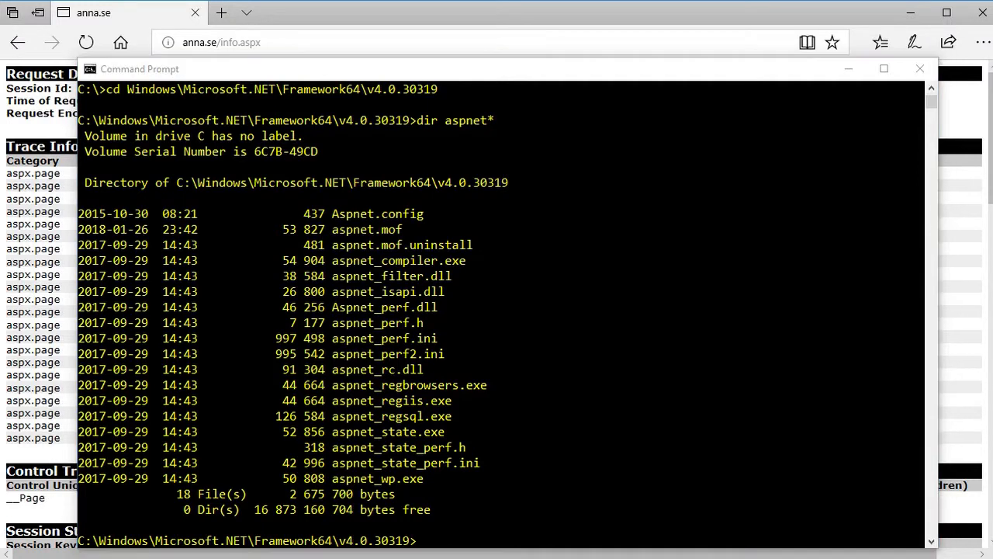
# Open the Computer Management console and place its window fully in view
pyautogui.press('super')
pyautogui.write('computer managementnt')
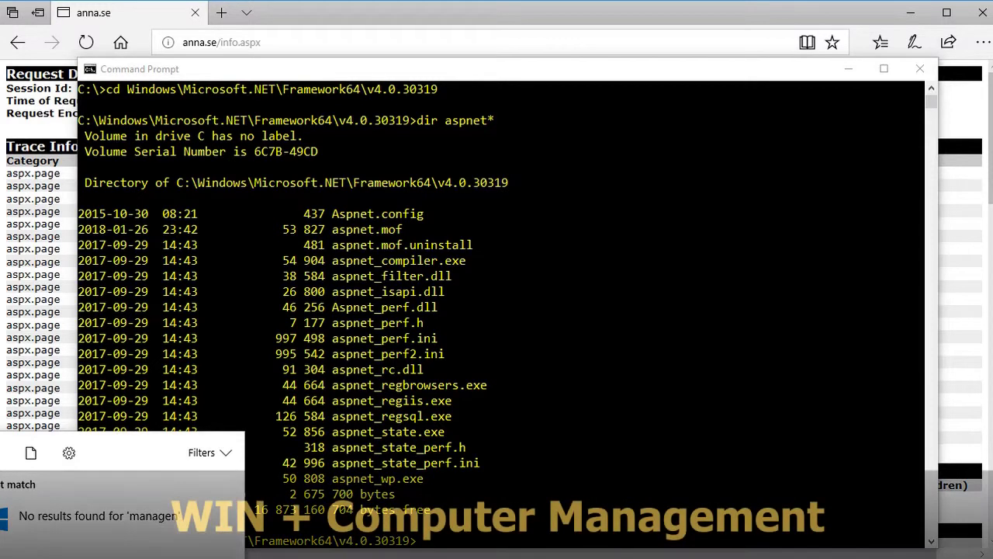
pyautogui.press('BackSpace')
pyautogui.press('BackSpace')
pyautogui.write('ment')
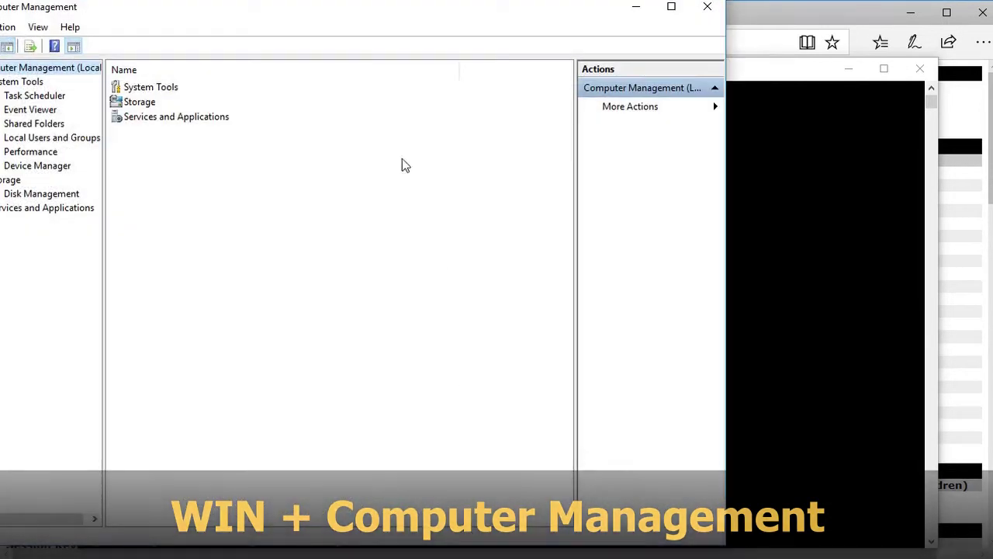
pyautogui.moveTo(349, 15); pyautogui.dragTo(459, 20)
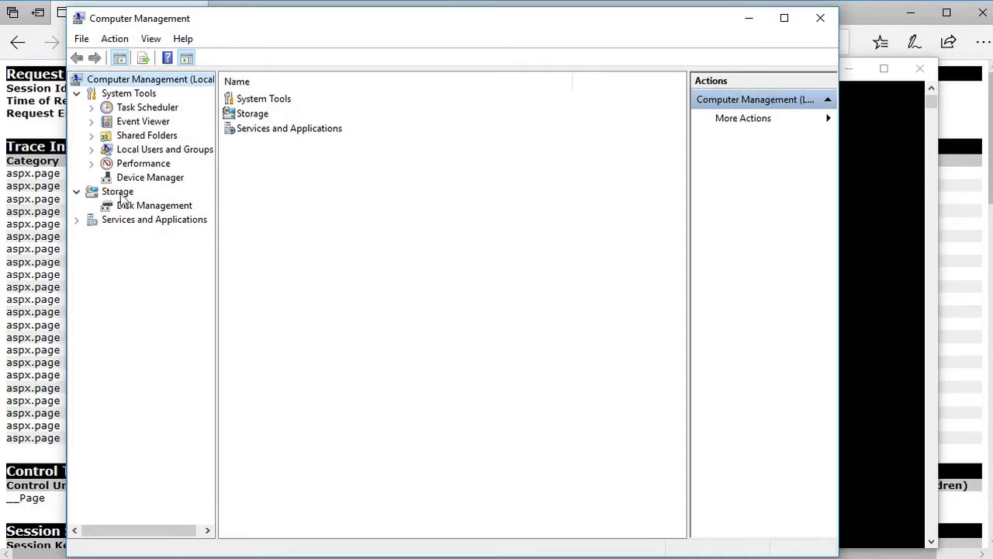
# Open the Services list under Services and Applications and widen the Computer Management window to show more service columns
pyautogui.click(76, 222)
pyautogui.click(137, 248)
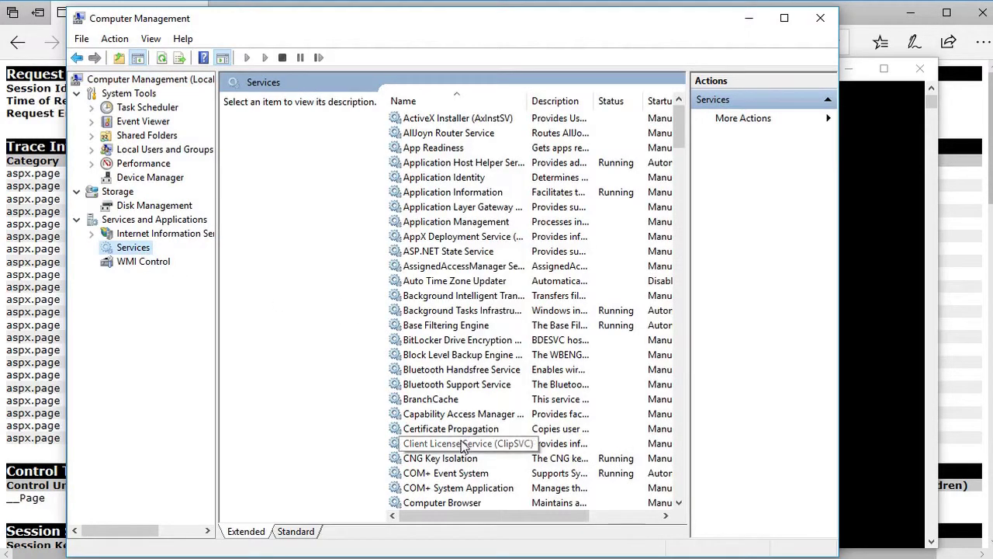
pyautogui.moveTo(839, 369); pyautogui.dragTo(986, 370)
# Find the World Wide Web Publishing Service in the services list and select it
pyautogui.click(509, 428)
pyautogui.press('w')
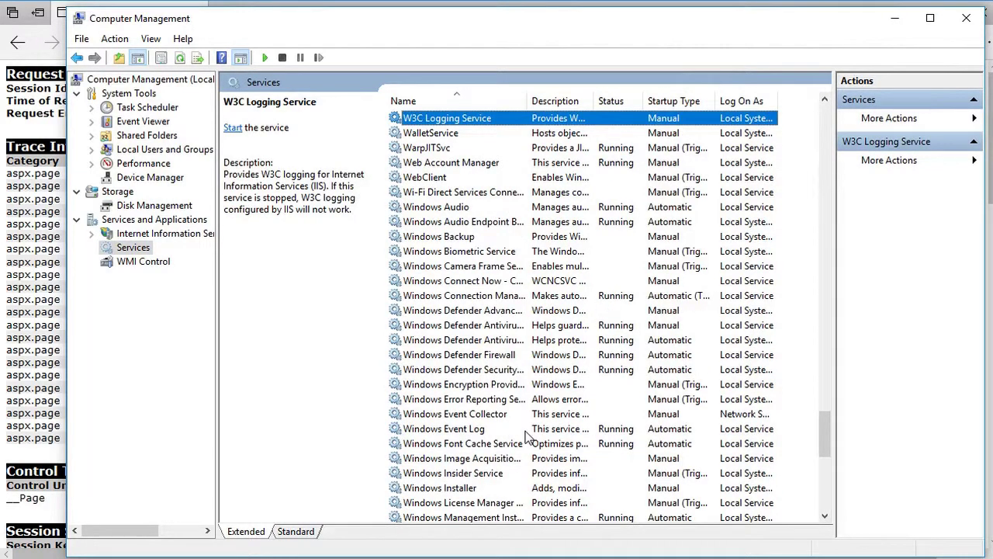
pyautogui.scroll(-6, 497, 432)
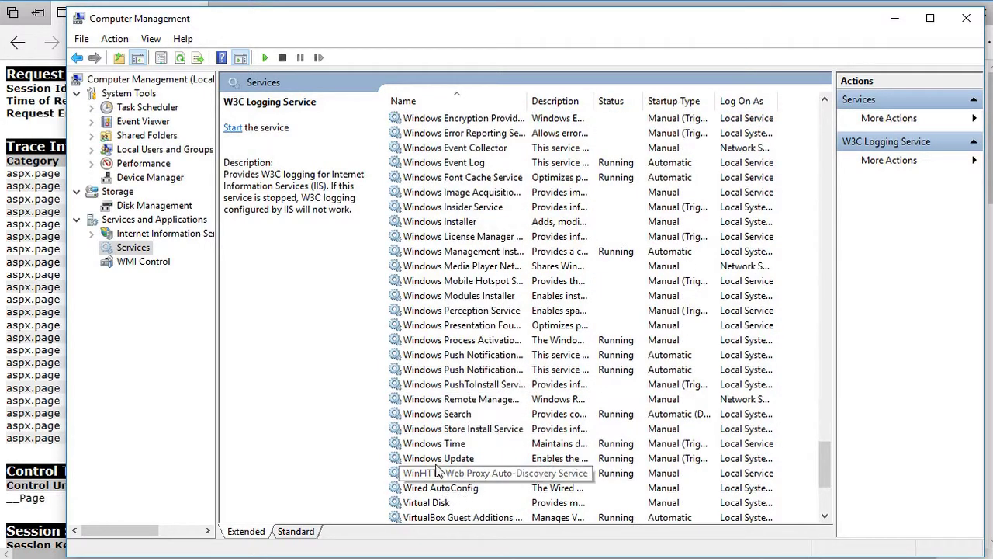
pyautogui.scroll(-2, 450, 447)
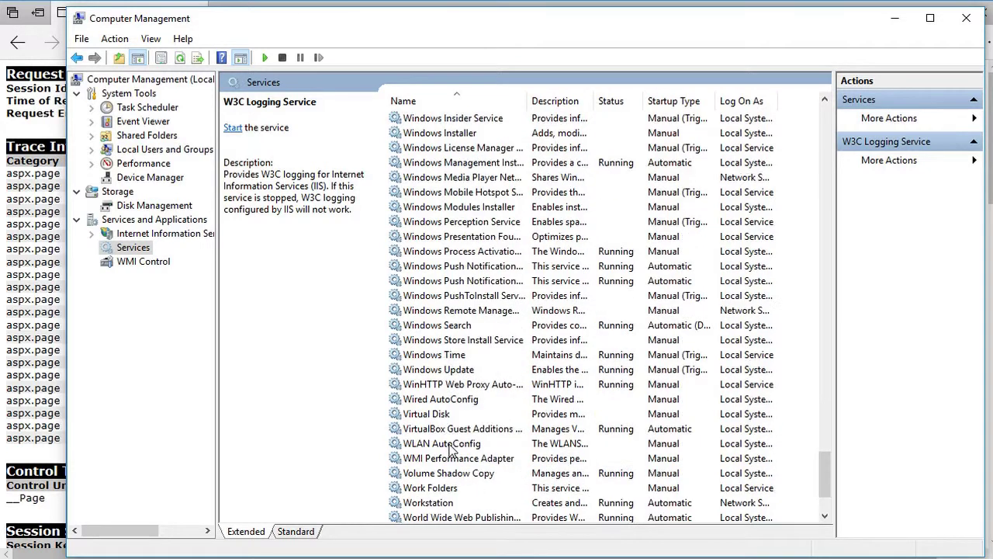
pyautogui.click(477, 517)
pyautogui.scroll(-3, 477, 513)
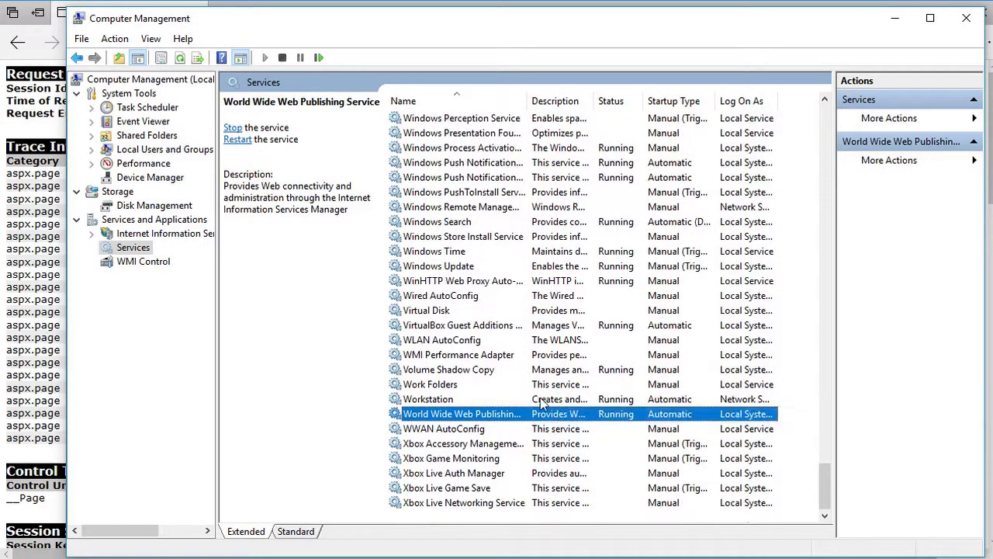
# Widen the Name column and review the World Wide Web Publishing Service's properties, leaving its settings as they are
pyautogui.moveTo(528, 97); pyautogui.dragTo(559, 93)
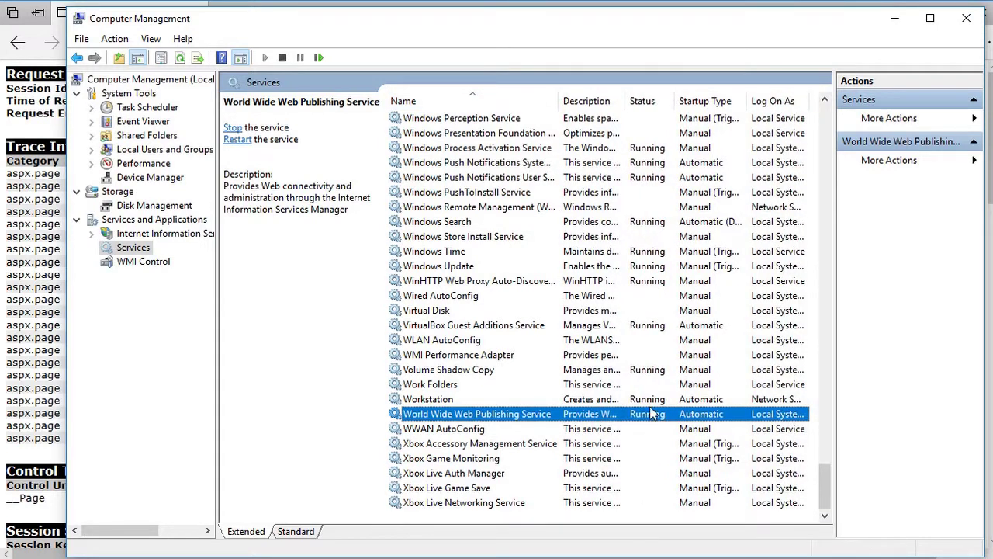
pyautogui.doubleClick(466, 413)
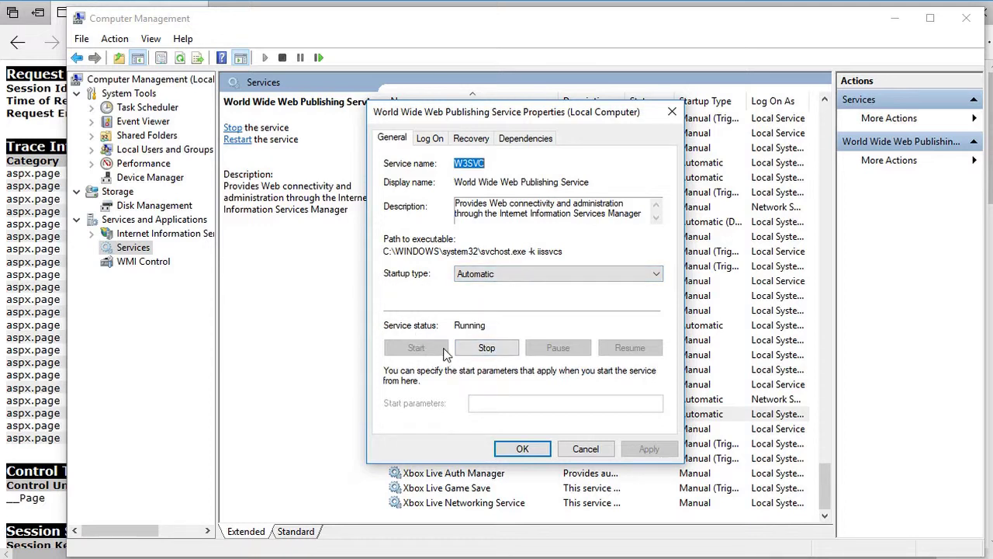
pyautogui.click(586, 449)
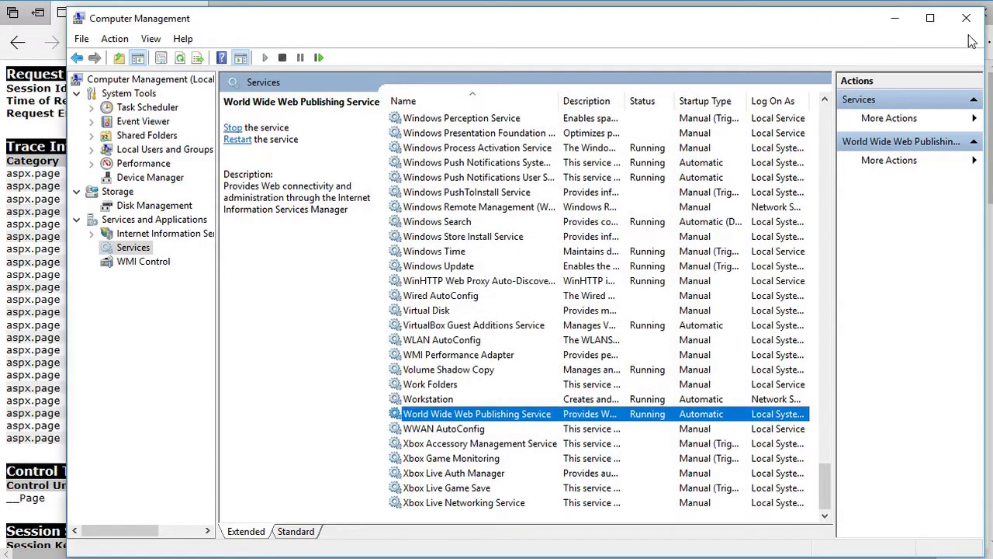
# Close Computer Management and the Command Prompt, and return to the root directory listing of anna.se in the browser
pyautogui.click(967, 18)
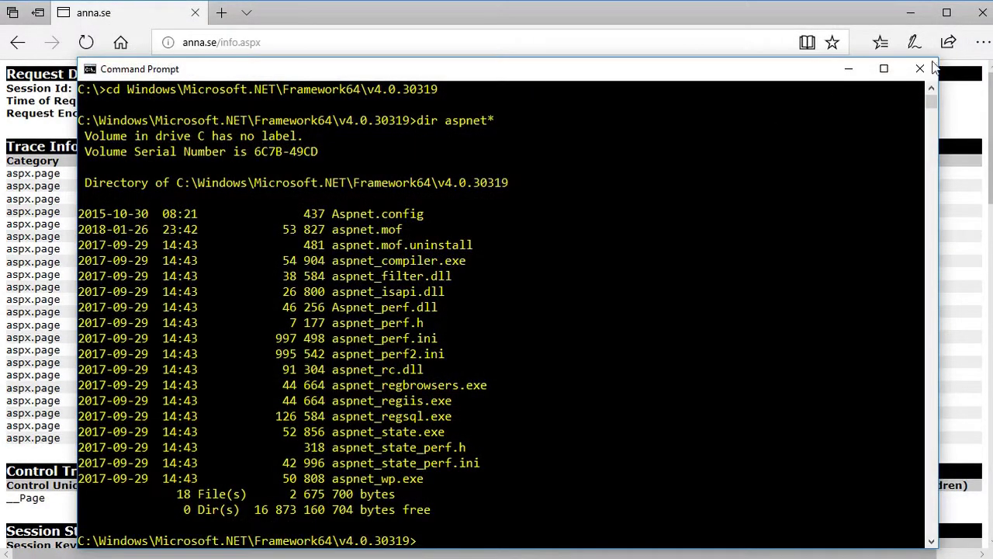
pyautogui.click(919, 71)
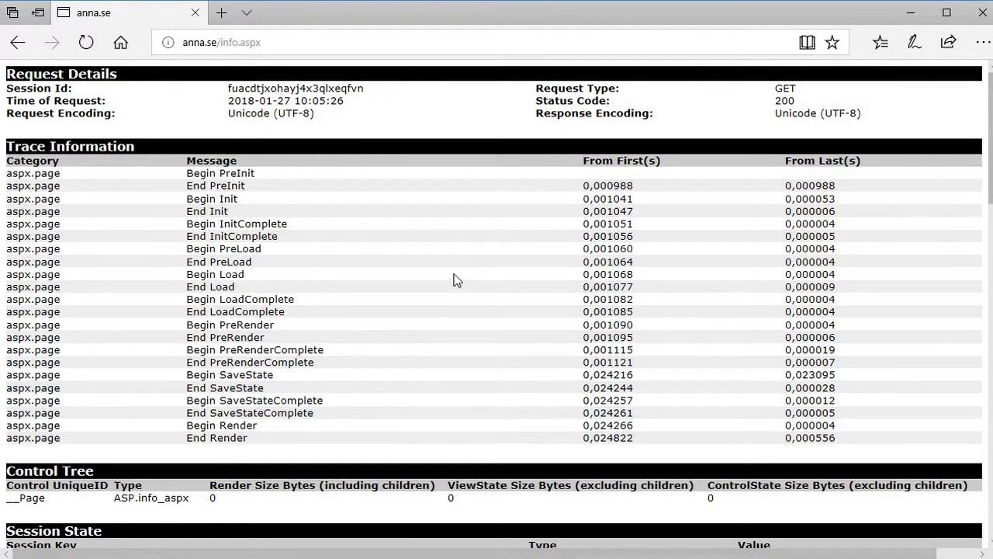
pyautogui.moveTo(224, 42); pyautogui.dragTo(526, 42)
pyautogui.press('BackSpace')
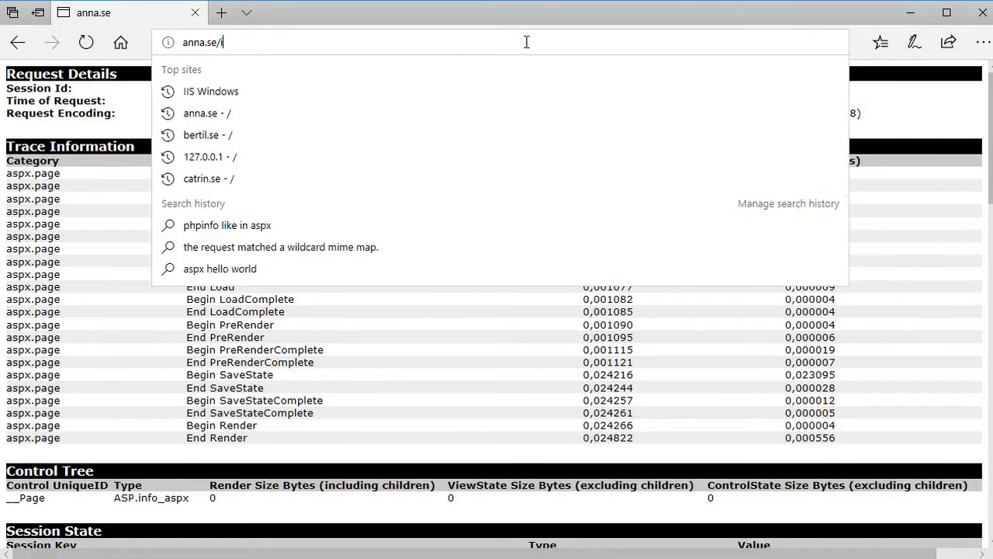
pyautogui.press('Return')
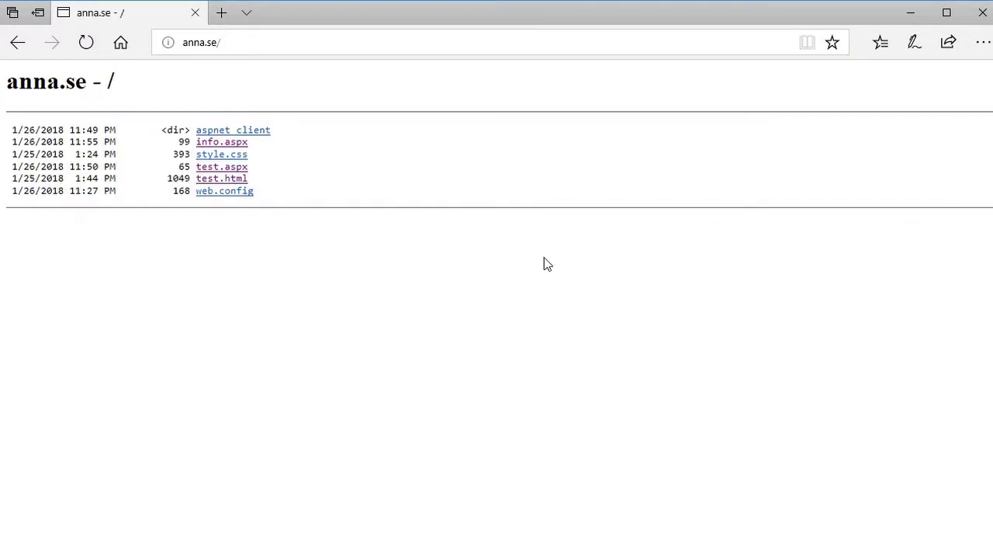
# Browse to localhost and open test.html from its directory listing
pyautogui.click(315, 48)
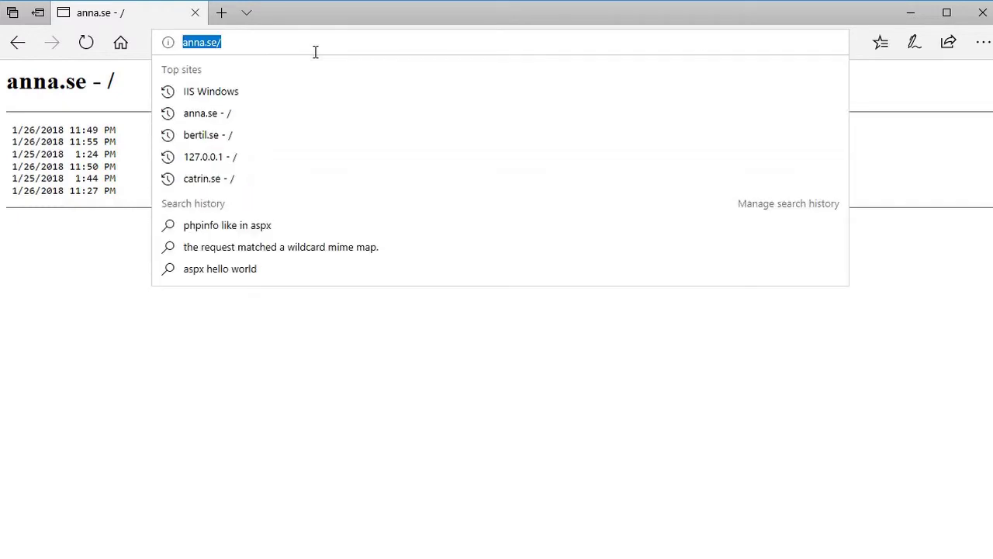
pyautogui.write('local')
pyautogui.press('Return')
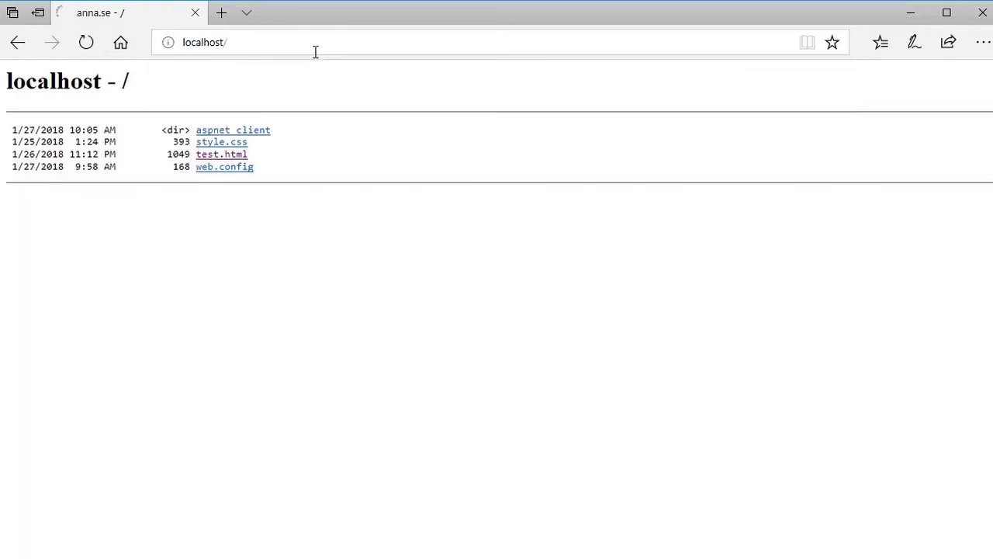
pyautogui.click(226, 154)
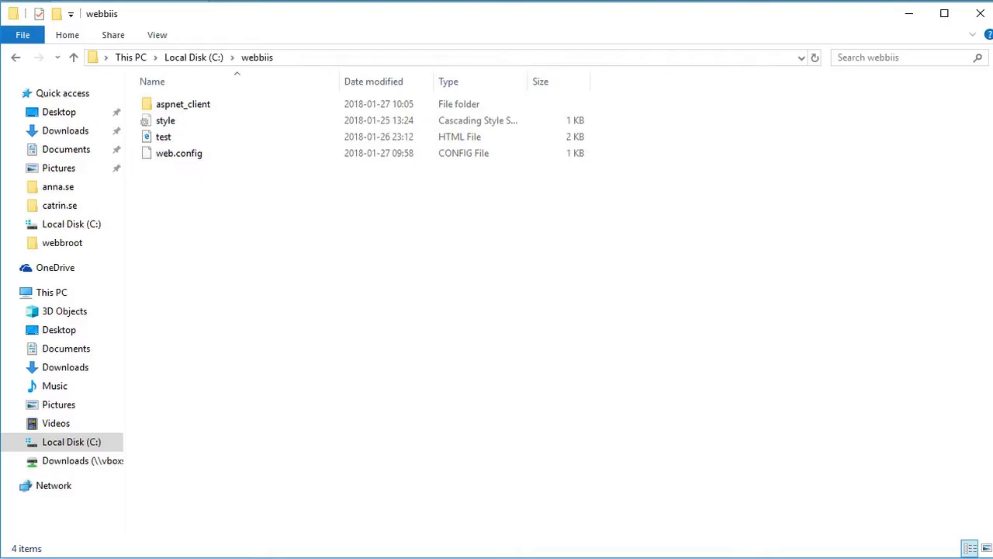
# In File Explorer, go from webbiis up to Local Disk (C:) and open the webbroot folder to view its site folders
pyautogui.click(184, 59)
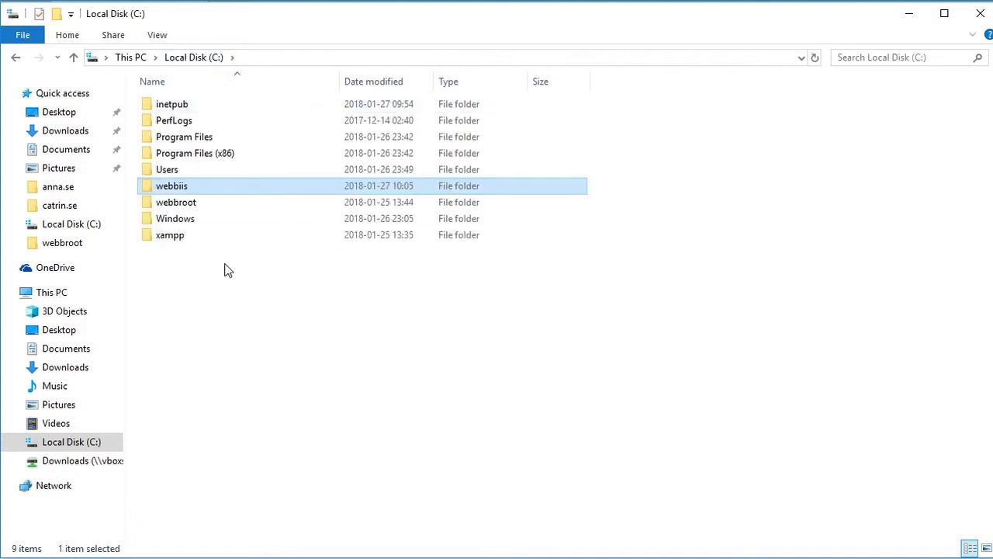
pyautogui.click(189, 208)
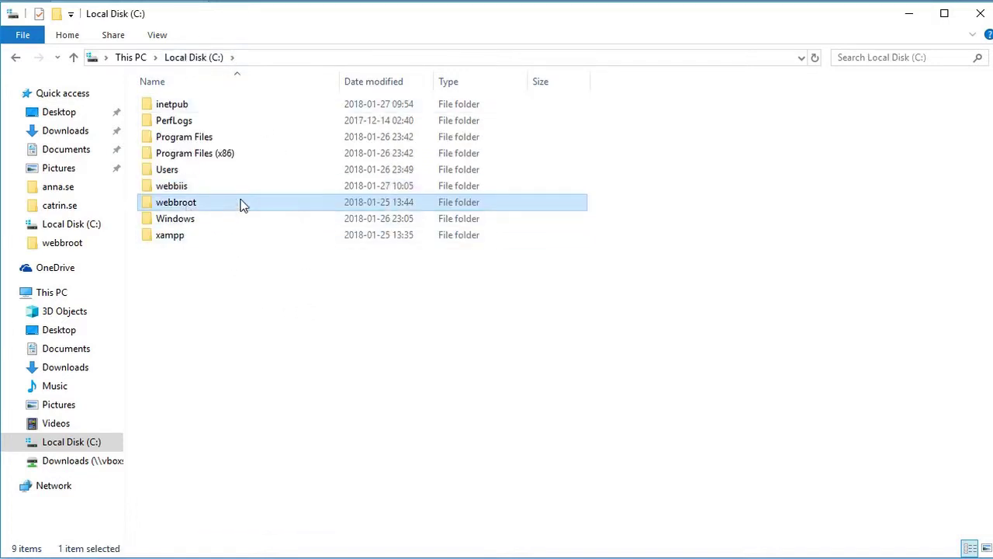
pyautogui.doubleClick(208, 203)
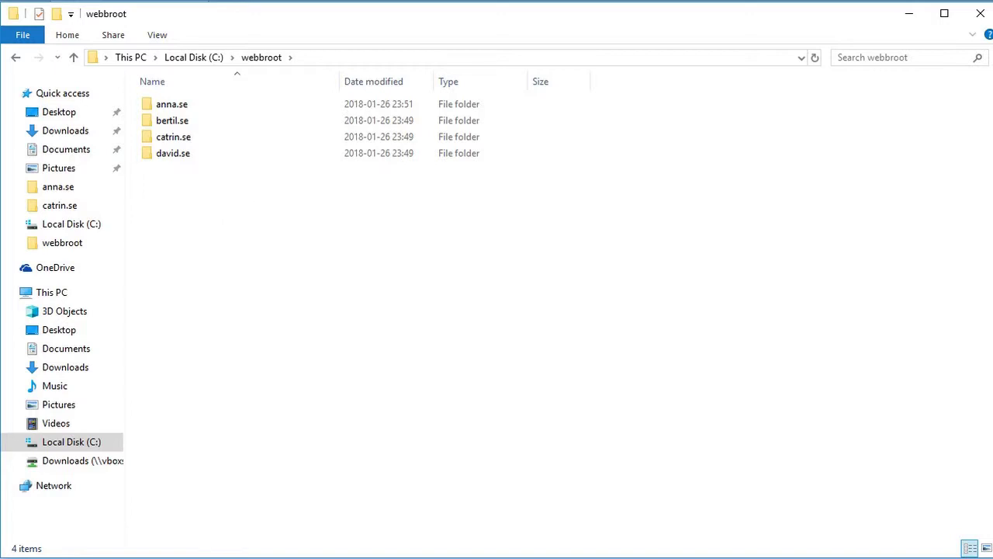
# Switch to IIS Manager and show the server's home page with its feature overview
pyautogui.hotkey('alt', 'Tab')
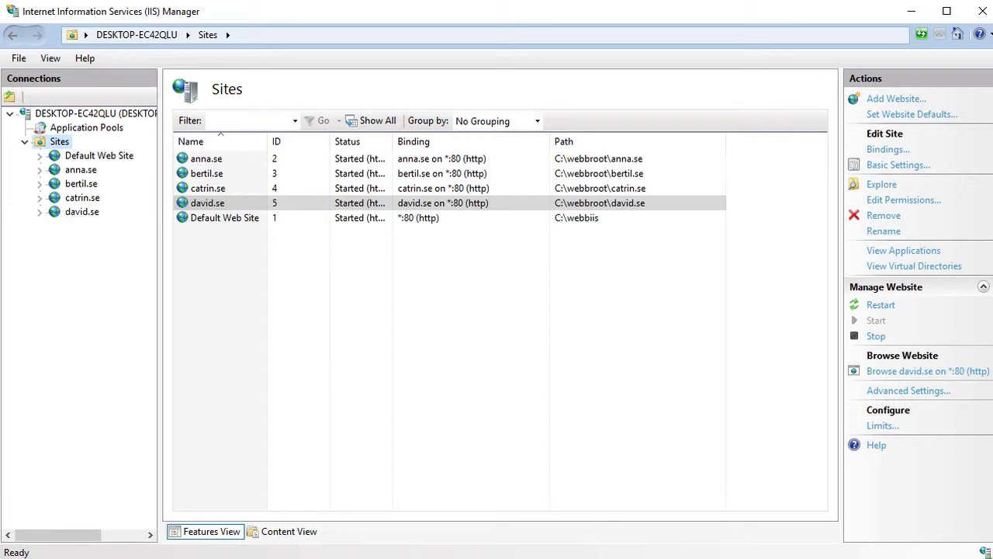
pyautogui.click(85, 115)
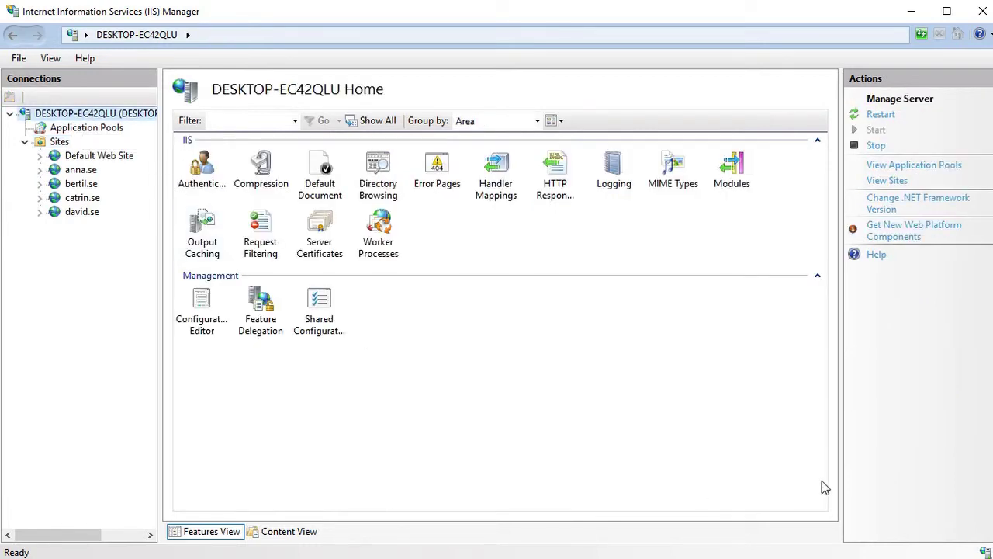